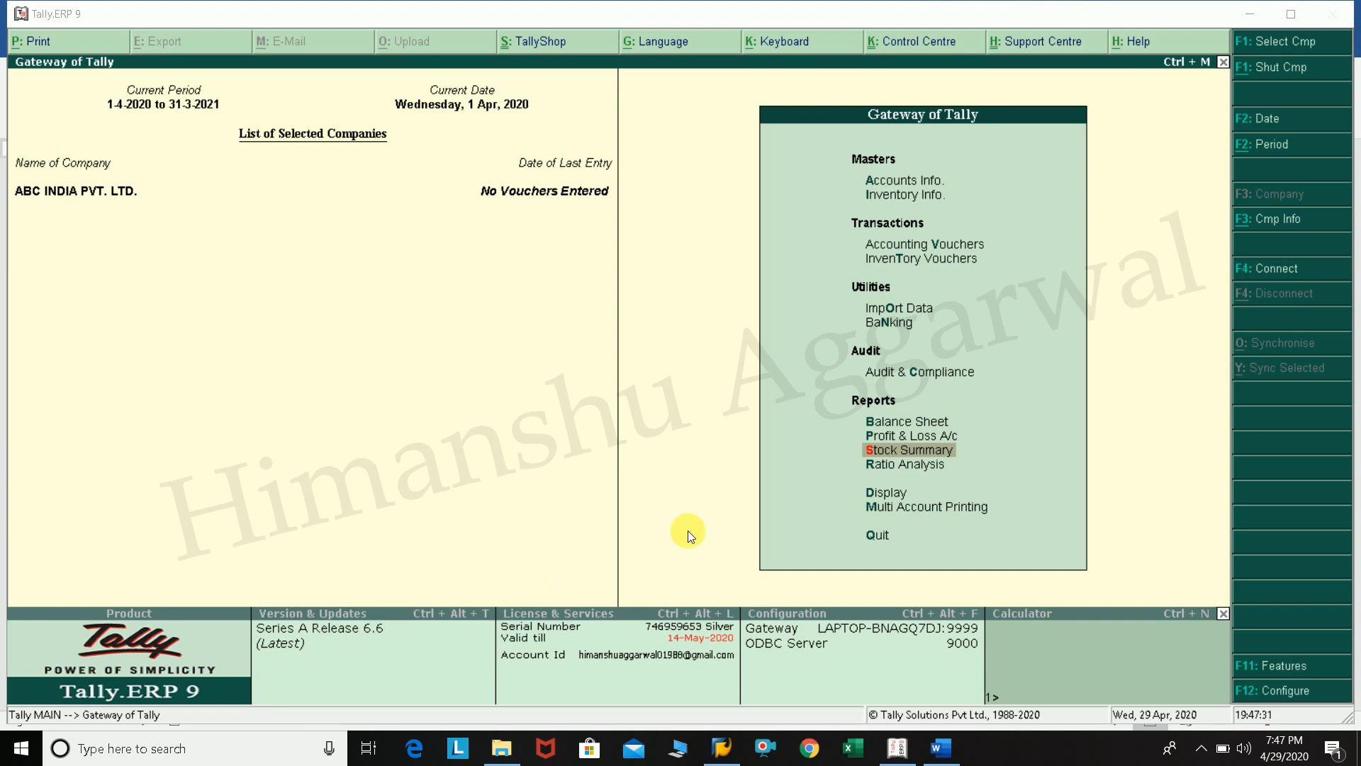
- Open the Groups options for ABC INDIA PVT. LTD. within Accounts Info
{"action": "left_click", "coordinate": [635, 432]}
{"action": "key", "text": "Up"}
{"action": "key", "text": "Up"}
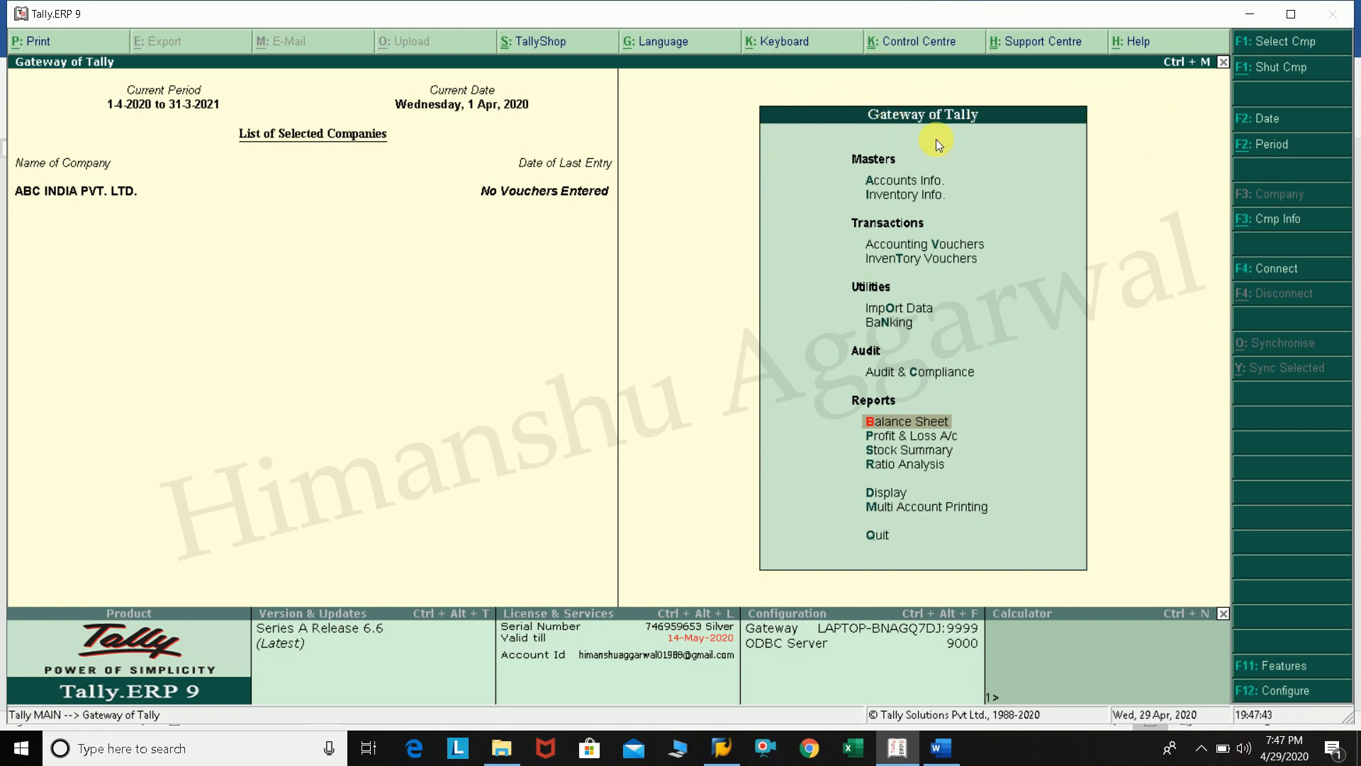
{"action": "key", "text": "Up"}
{"action": "key", "text": "Up"}
{"action": "key", "text": "Up"}
{"action": "key", "text": "Up"}
{"action": "key", "text": "Up"}
{"action": "key", "text": "Up"}
{"action": "key", "text": "Up"}
{"action": "key", "text": "Down"}
{"action": "key", "text": "Up"}
{"action": "key", "text": "Down"}
{"action": "key", "text": "Up"}
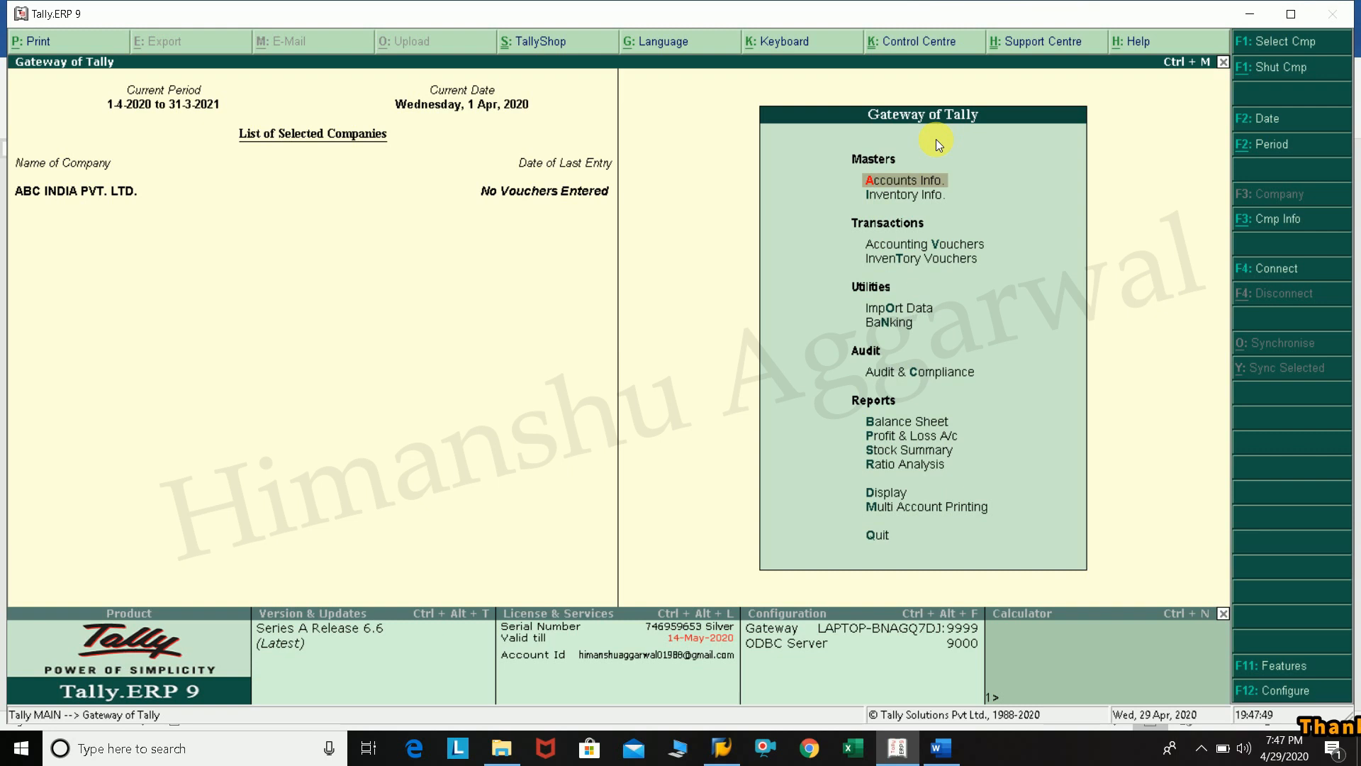
{"action": "key", "text": "Down"}
{"action": "key", "text": "Up"}
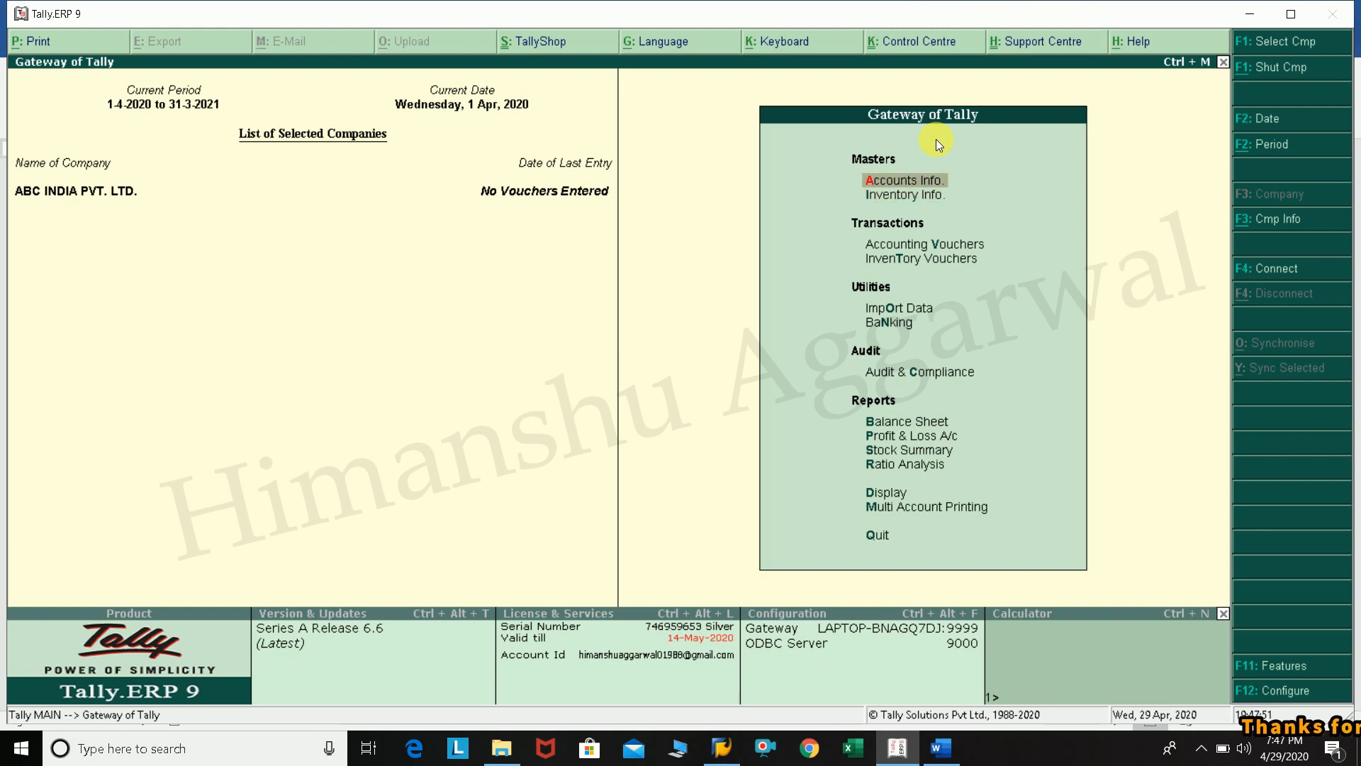
{"action": "key", "text": "Return"}
{"action": "key", "text": "Down"}
{"action": "key", "text": "Up"}
{"action": "key", "text": "Return"}
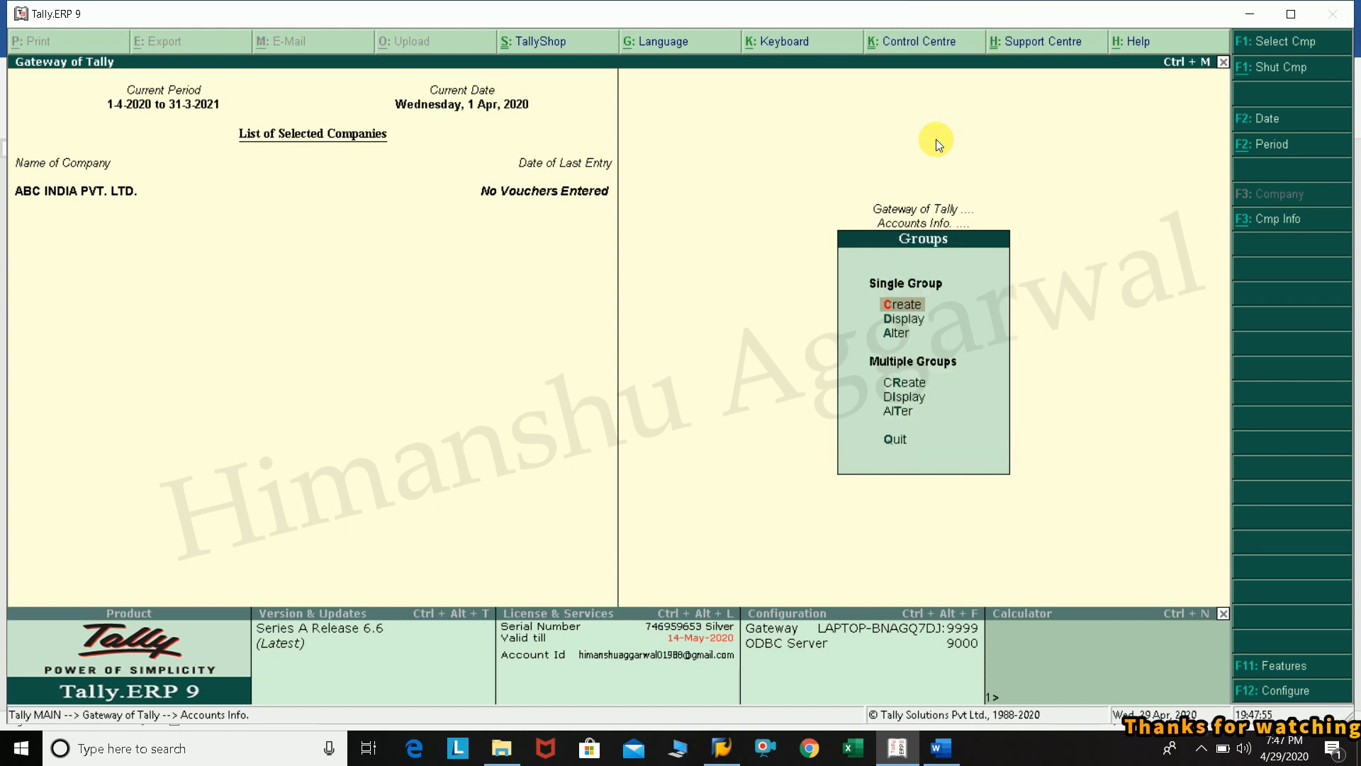
- Display the list of existing single groups, examine its entries from beginning to end, and close it
{"action": "key", "text": "Down"}
{"action": "key", "text": "Down"}
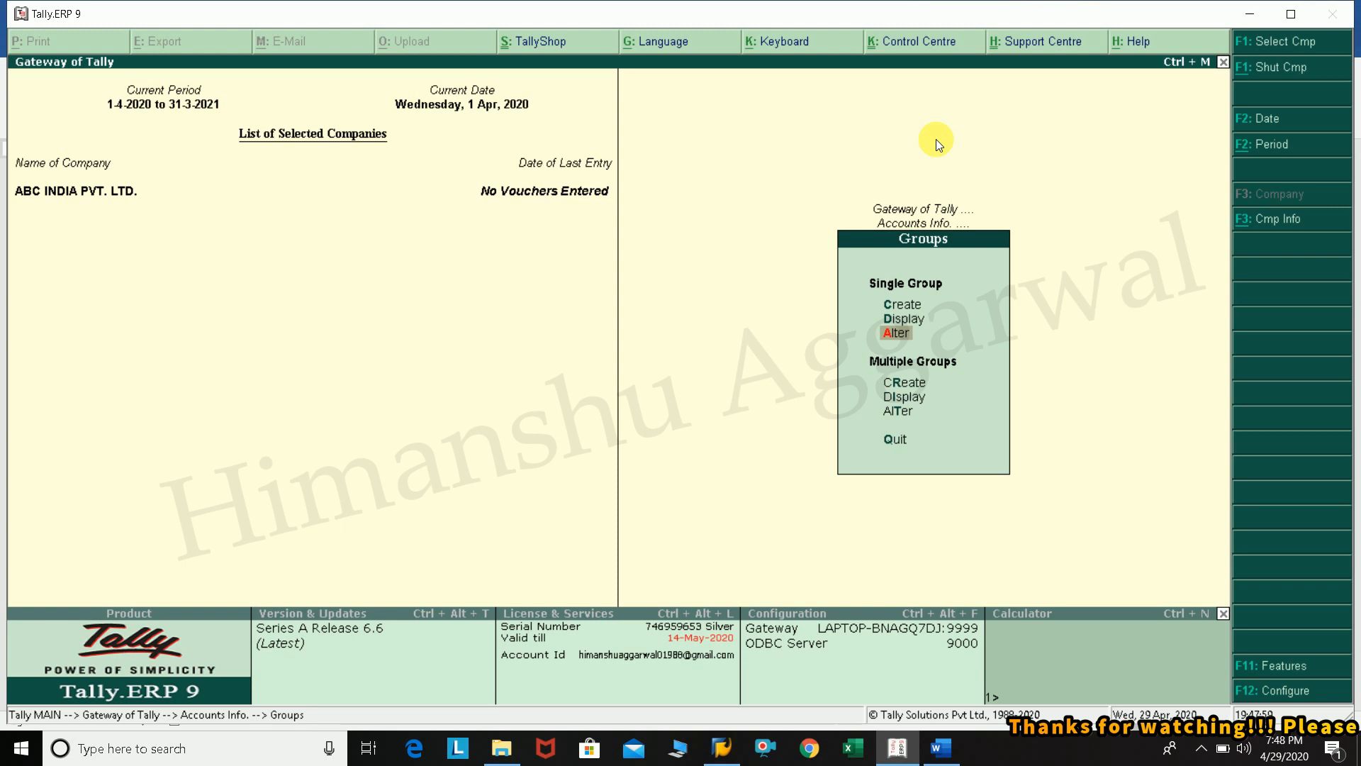
{"action": "key", "text": "Up"}
{"action": "key", "text": "Up"}
{"action": "key", "text": "Down"}
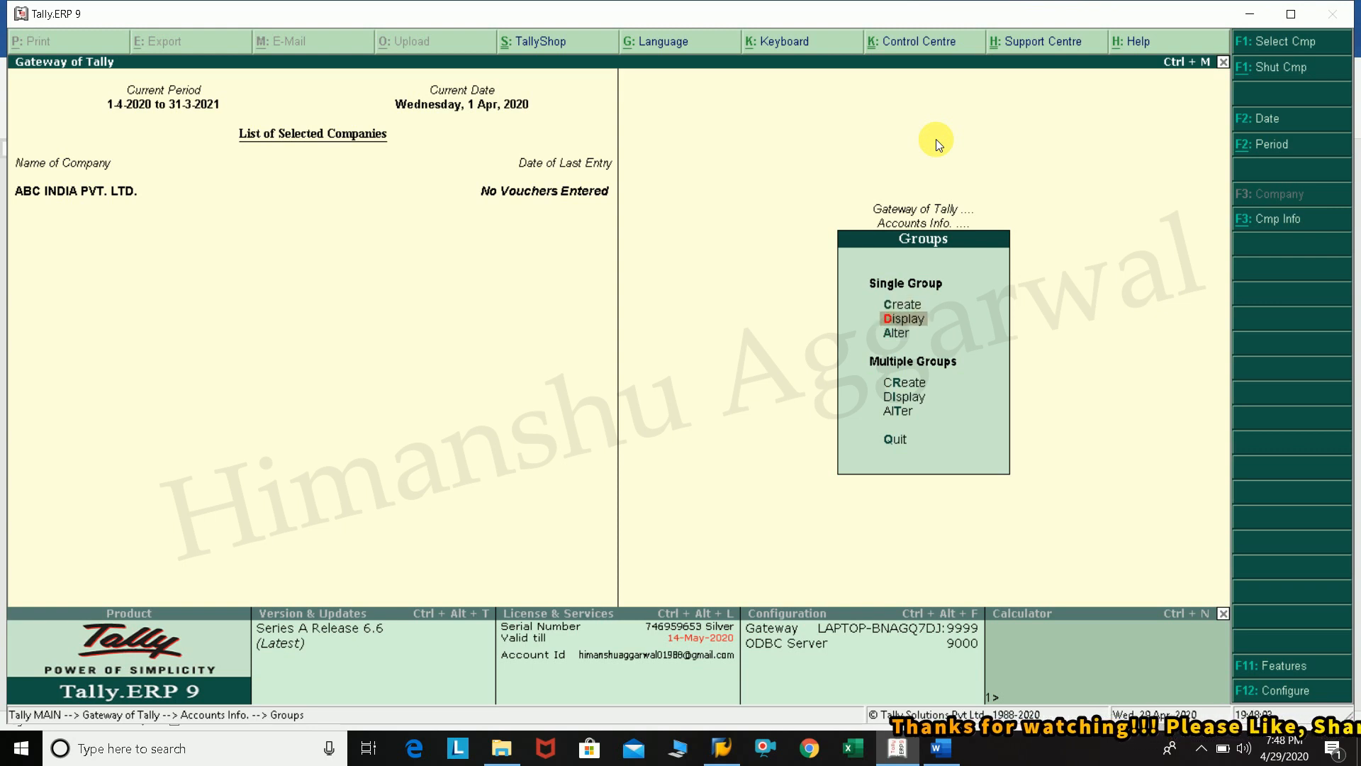
{"action": "key", "text": "Down"}
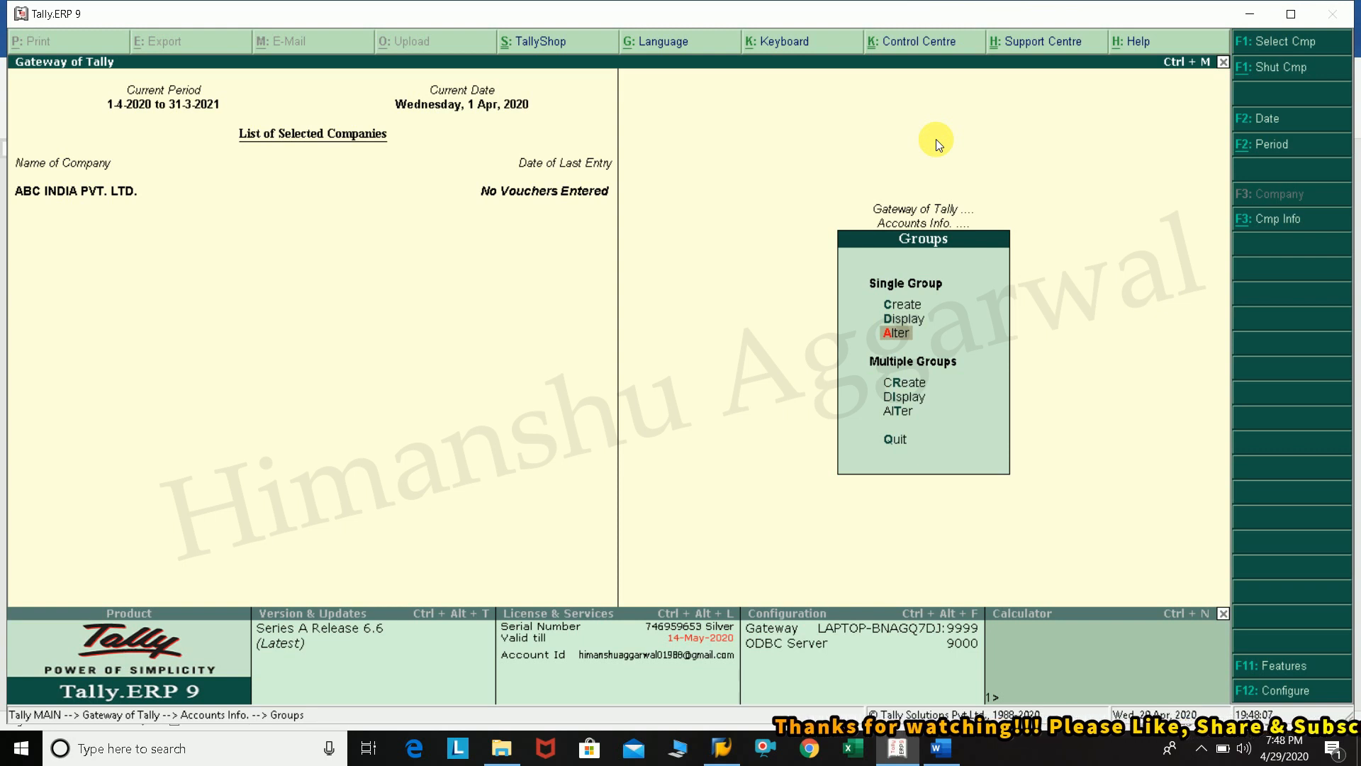
{"action": "key", "text": "Up"}
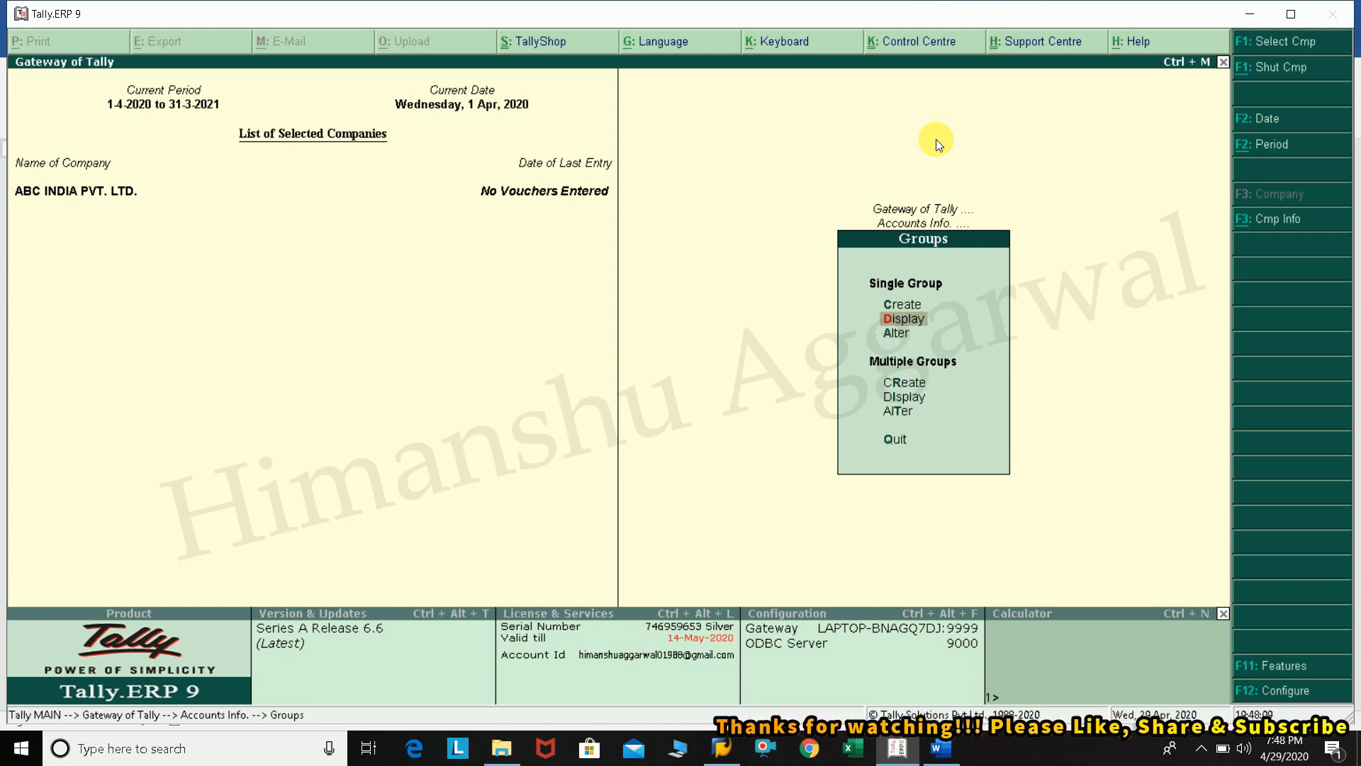
{"action": "key", "text": "Return"}
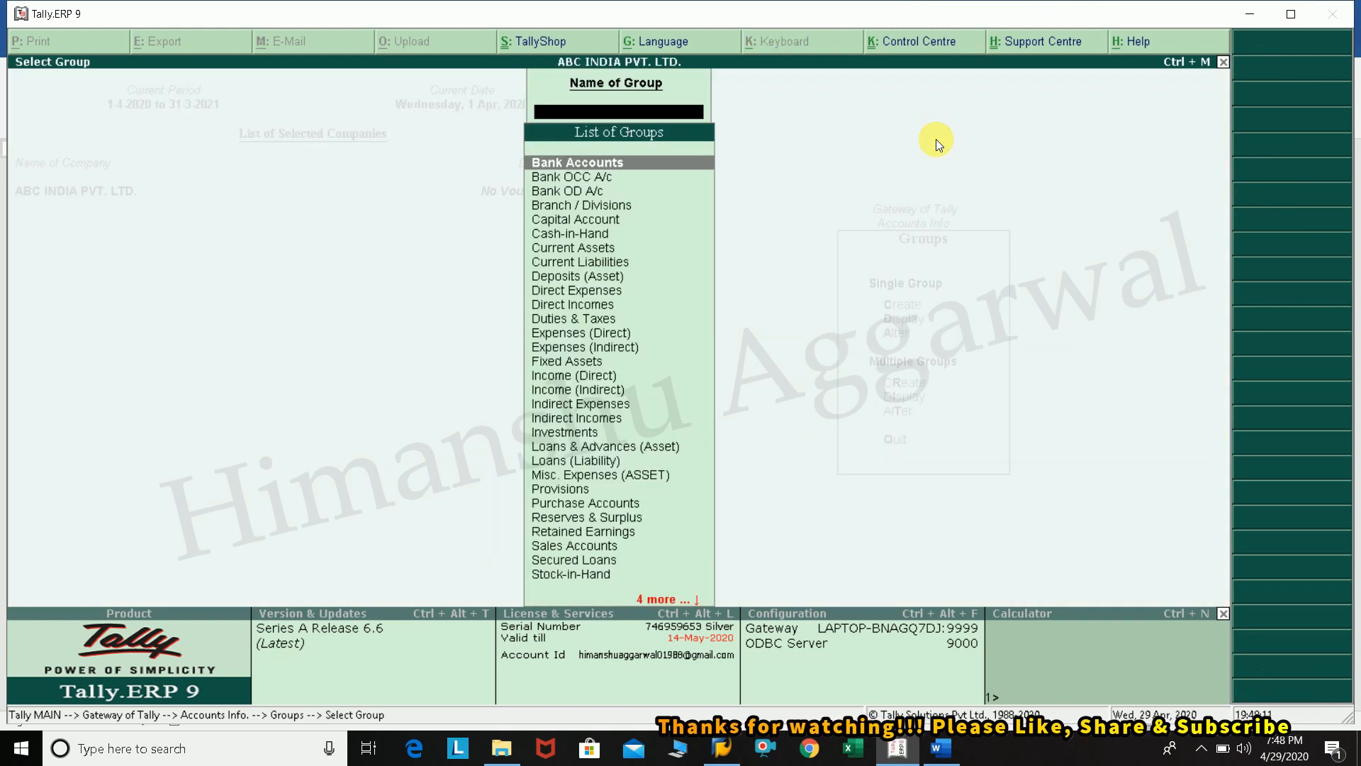
{"action": "key", "text": "Down"}
{"action": "key", "text": "Down"}
{"action": "key", "text": "Down"}
{"action": "key", "text": "Down"}
{"action": "key", "text": "Down"}
{"action": "key", "text": "Down"}
{"action": "key", "text": "Down"}
{"action": "key", "text": "Down"}
{"action": "key", "text": "Down"}
{"action": "key", "text": "Down"}
{"action": "key", "text": "Down"}
{"action": "key", "text": "Down"}
{"action": "key", "text": "Down"}
{"action": "key", "text": "Down"}
{"action": "key", "text": "Down"}
{"action": "key", "text": "Down"}
{"action": "key", "text": "Down"}
{"action": "key", "text": "Down"}
{"action": "key", "text": "Down"}
{"action": "key", "text": "Down"}
{"action": "key", "text": "Down"}
{"action": "key", "text": "Down"}
{"action": "key", "text": "Down"}
{"action": "key", "text": "Down"}
{"action": "key", "text": "Down"}
{"action": "key", "text": "Down"}
{"action": "key", "text": "Down"}
{"action": "key", "text": "Down"}
{"action": "key", "text": "Down"}
{"action": "key", "text": "Down"}
{"action": "key", "text": "Down"}
{"action": "key", "text": "Down"}
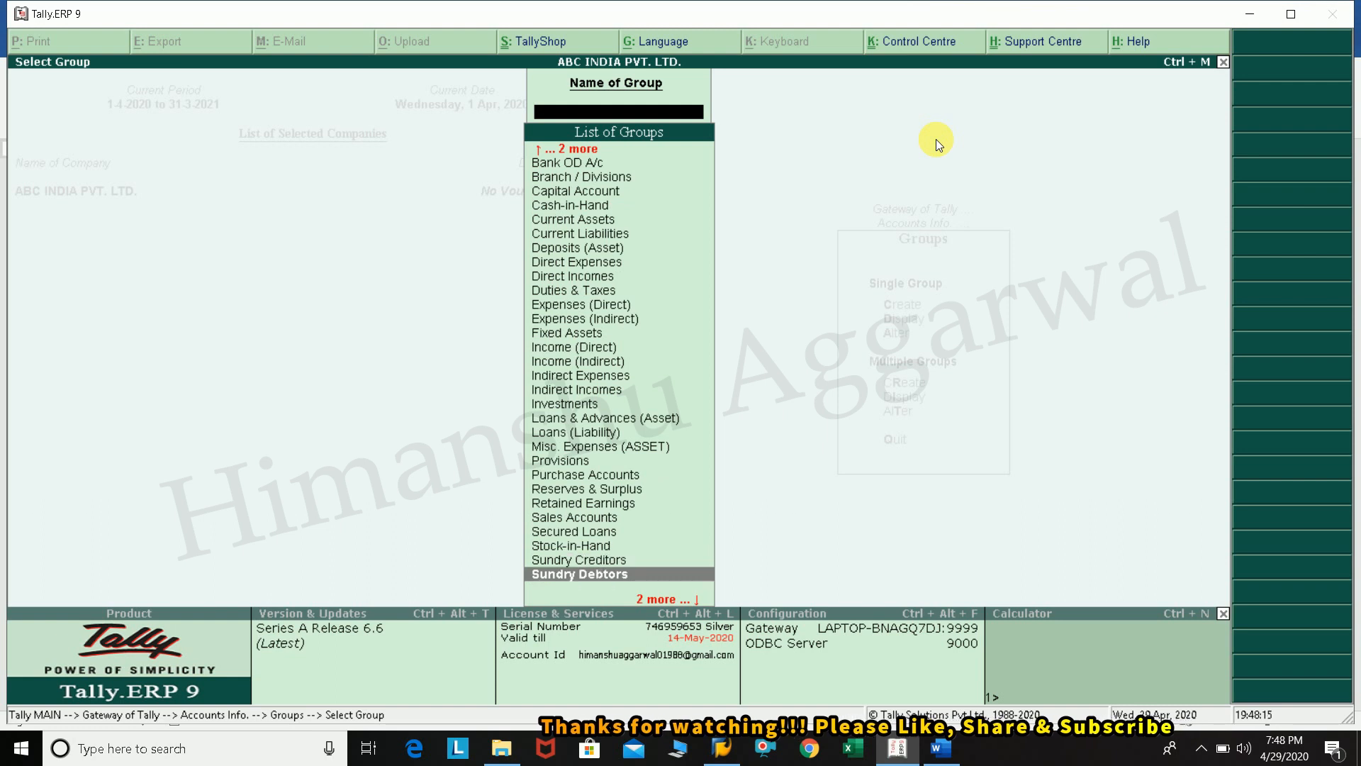
{"action": "key", "text": "Up"}
{"action": "key", "text": "Up"}
{"action": "key", "text": "Up"}
{"action": "key", "text": "Up"}
{"action": "key", "text": "Up"}
{"action": "key", "text": "Up"}
{"action": "key", "text": "Up"}
{"action": "key", "text": "Up"}
{"action": "key", "text": "Up"}
{"action": "key", "text": "Up"}
{"action": "key", "text": "Up"}
{"action": "key", "text": "Up"}
{"action": "key", "text": "Up"}
{"action": "key", "text": "Up"}
{"action": "key", "text": "Up"}
{"action": "key", "text": "Up"}
{"action": "key", "text": "Up"}
{"action": "key", "text": "Up"}
{"action": "key", "text": "Up"}
{"action": "key", "text": "Up"}
{"action": "key", "text": "Up"}
{"action": "key", "text": "Up"}
{"action": "key", "text": "Up"}
{"action": "key", "text": "Up"}
{"action": "key", "text": "Up"}
{"action": "key", "text": "Up"}
{"action": "key", "text": "Up"}
{"action": "key", "text": "Up"}
{"action": "key", "text": "Up"}
{"action": "key", "text": "Up"}
{"action": "key", "text": "Up"}
{"action": "key", "text": "Up"}
{"action": "key", "text": "Up"}
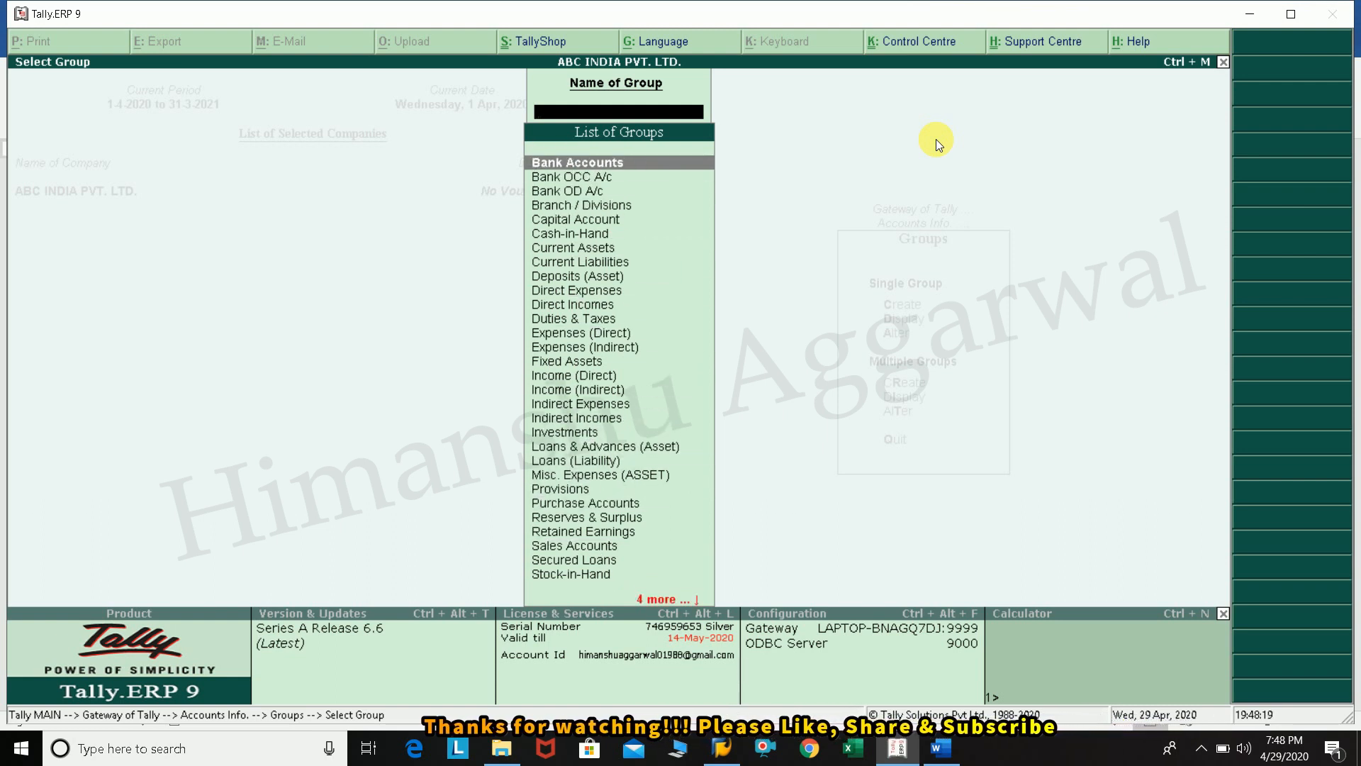
{"action": "key", "text": "Escape"}
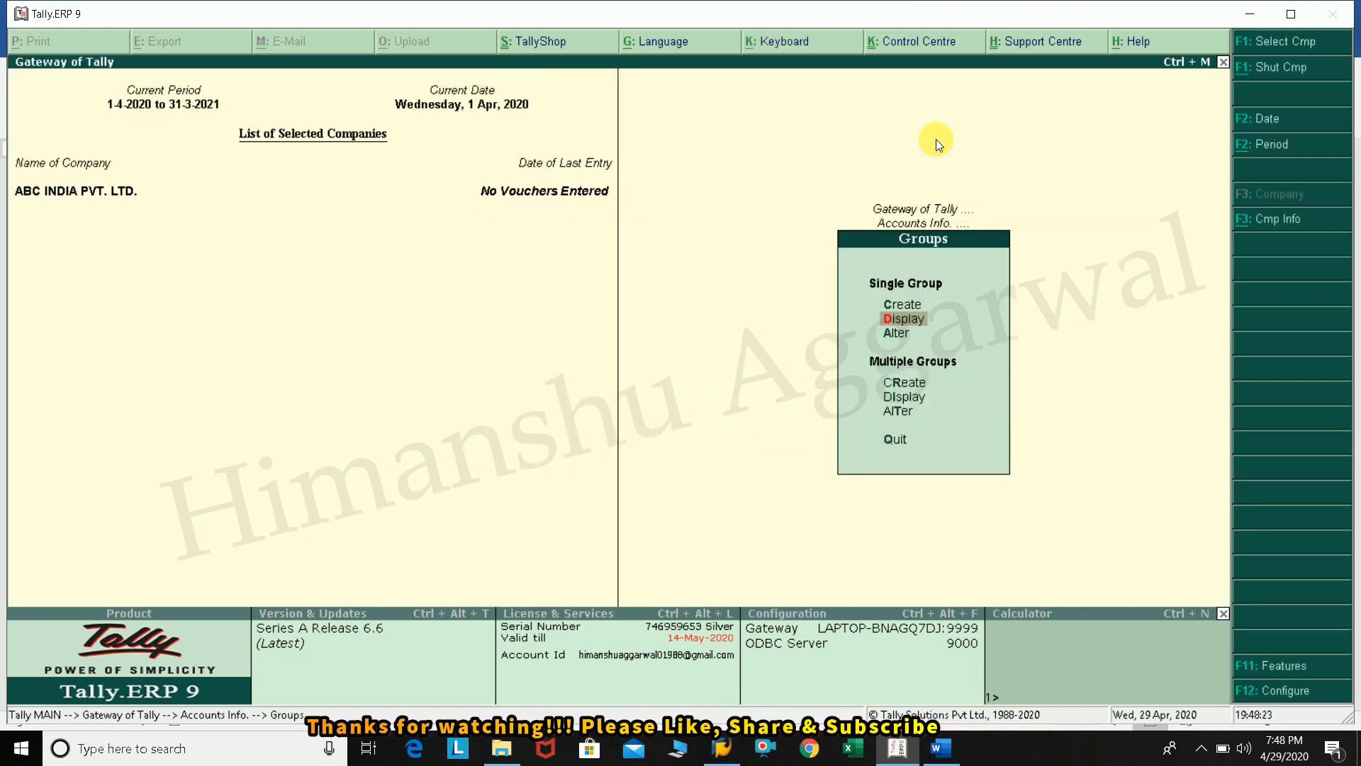
- Reopen the single-group display list and go through the group names again, returning to Bank Accounts
{"action": "key", "text": "Return"}
{"action": "key", "text": "Down"}
{"action": "key", "text": "Down"}
{"action": "key", "text": "Down"}
{"action": "key", "text": "Down"}
{"action": "key", "text": "Down"}
{"action": "key", "text": "Down"}
{"action": "key", "text": "Down"}
{"action": "key", "text": "Down"}
{"action": "key", "text": "Down"}
{"action": "key", "text": "Down"}
{"action": "key", "text": "Down"}
{"action": "key", "text": "Down"}
{"action": "key", "text": "Down"}
{"action": "key", "text": "Down"}
{"action": "key", "text": "Down"}
{"action": "key", "text": "Down"}
{"action": "key", "text": "Down"}
{"action": "key", "text": "Down"}
{"action": "key", "text": "Down"}
{"action": "key", "text": "Down"}
{"action": "key", "text": "Down"}
{"action": "key", "text": "Down"}
{"action": "key", "text": "Down"}
{"action": "key", "text": "Down"}
{"action": "key", "text": "Up"}
{"action": "key", "text": "Up"}
{"action": "key", "text": "Up"}
{"action": "key", "text": "Up"}
{"action": "key", "text": "Up"}
{"action": "key", "text": "Up"}
{"action": "key", "text": "Up"}
{"action": "key", "text": "Up"}
{"action": "key", "text": "Up"}
{"action": "key", "text": "Up"}
{"action": "key", "text": "Up"}
{"action": "key", "text": "Up"}
{"action": "key", "text": "Up"}
{"action": "key", "text": "Up"}
{"action": "key", "text": "Up"}
{"action": "key", "text": "Up"}
{"action": "key", "text": "Up"}
{"action": "key", "text": "Up"}
{"action": "key", "text": "Up"}
{"action": "key", "text": "Up"}
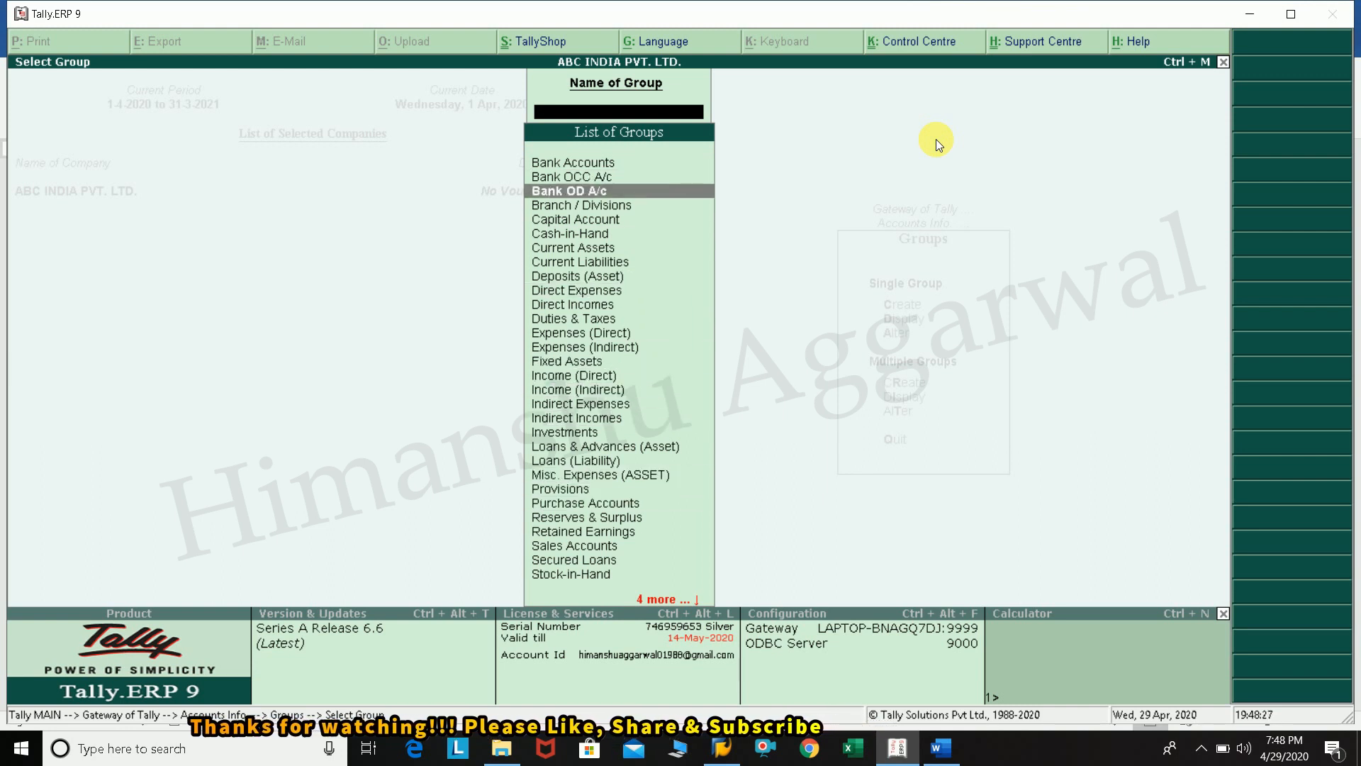
{"action": "key", "text": "Up"}
{"action": "key", "text": "Up"}
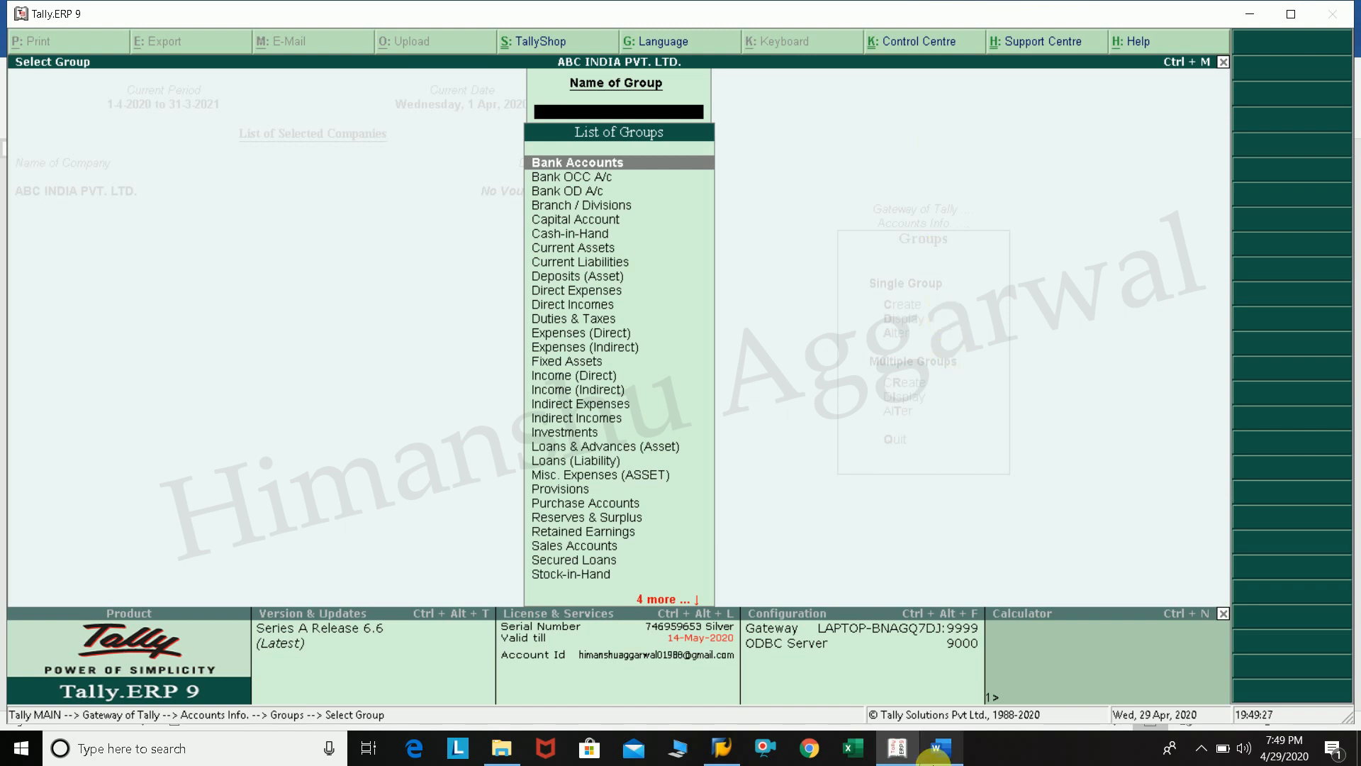
- Switch to the Tally E-Book document in Word and examine the direct expenses and direct income in the Trading account table
{"action": "left_click", "coordinate": [941, 748]}
{"action": "scroll", "coordinate": [699, 331], "scroll_direction": "up", "scroll_amount": 2}
{"action": "scroll", "coordinate": [699, 332], "scroll_direction": "up", "scroll_amount": 15}
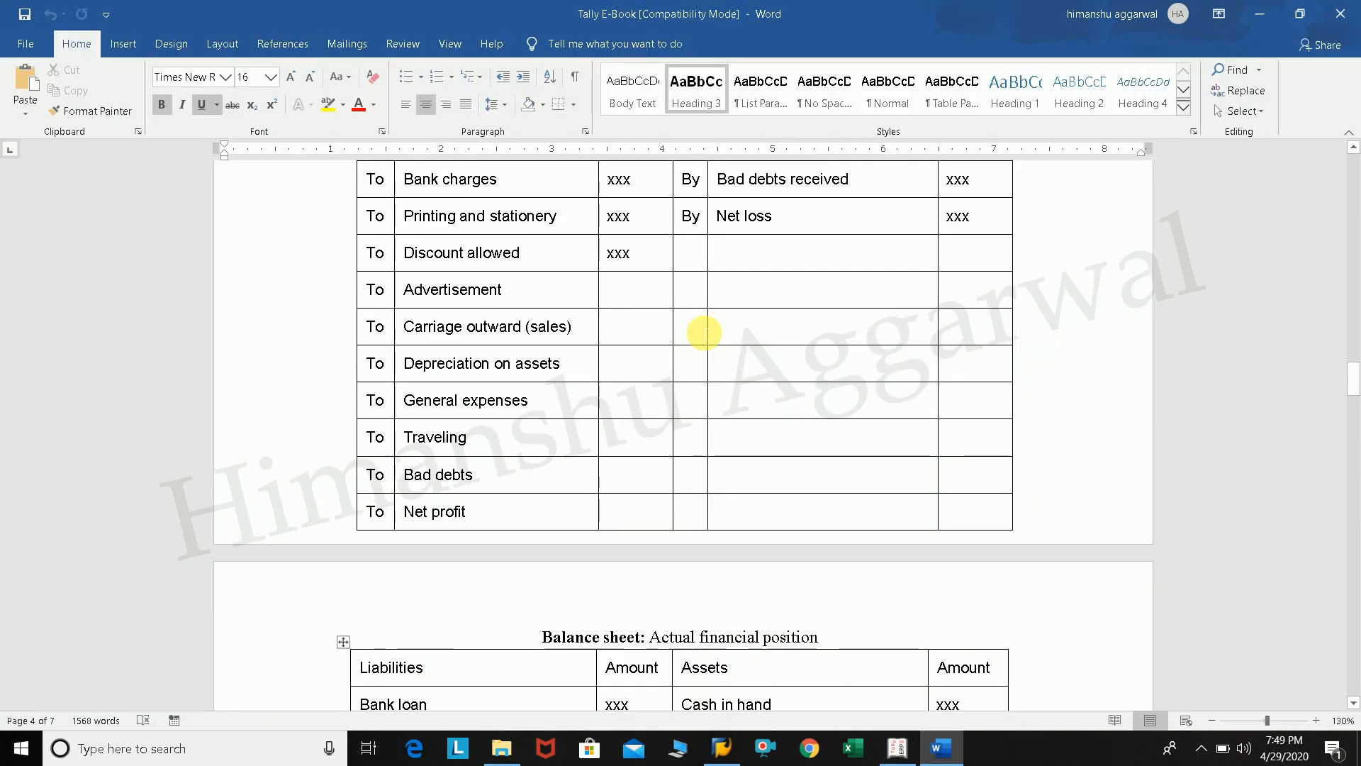
{"action": "scroll", "coordinate": [699, 332], "scroll_direction": "down", "scroll_amount": 2}
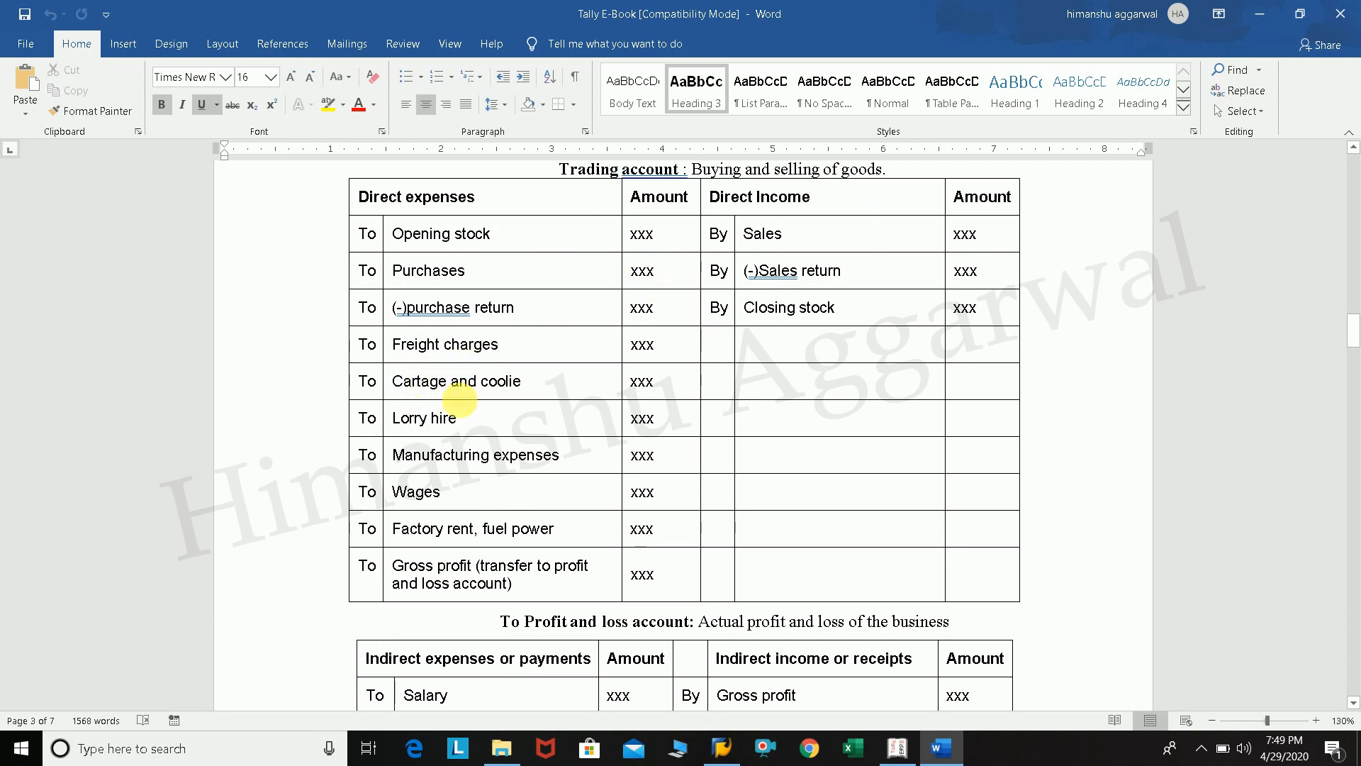
{"action": "scroll", "coordinate": [504, 365], "scroll_direction": "down", "scroll_amount": 1}
{"action": "scroll", "coordinate": [510, 390], "scroll_direction": "up", "scroll_amount": 3}
- Examine the indirect expenses and indirect income entries in the Profit and loss account table
{"action": "scroll", "coordinate": [705, 319], "scroll_direction": "down", "scroll_amount": 8}
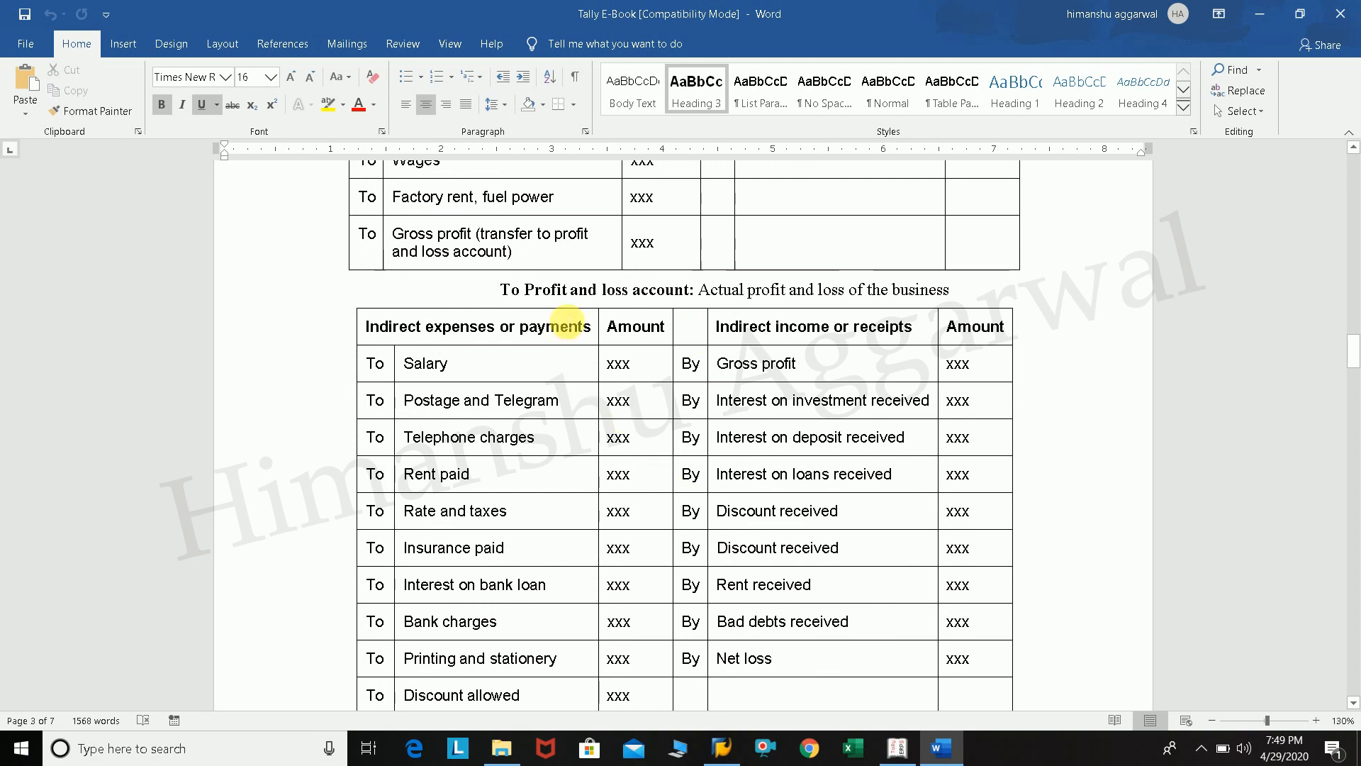
{"action": "scroll", "coordinate": [657, 366], "scroll_direction": "down", "scroll_amount": 3}
{"action": "left_click_drag", "start_coordinate": [451, 208], "coordinate": [471, 469]}
{"action": "left_click_drag", "start_coordinate": [799, 206], "coordinate": [799, 345]}
- Examine the liabilities and assets in the Balance sheet table, highlighting the whole table briefly
{"action": "scroll", "coordinate": [815, 344], "scroll_direction": "down", "scroll_amount": 13}
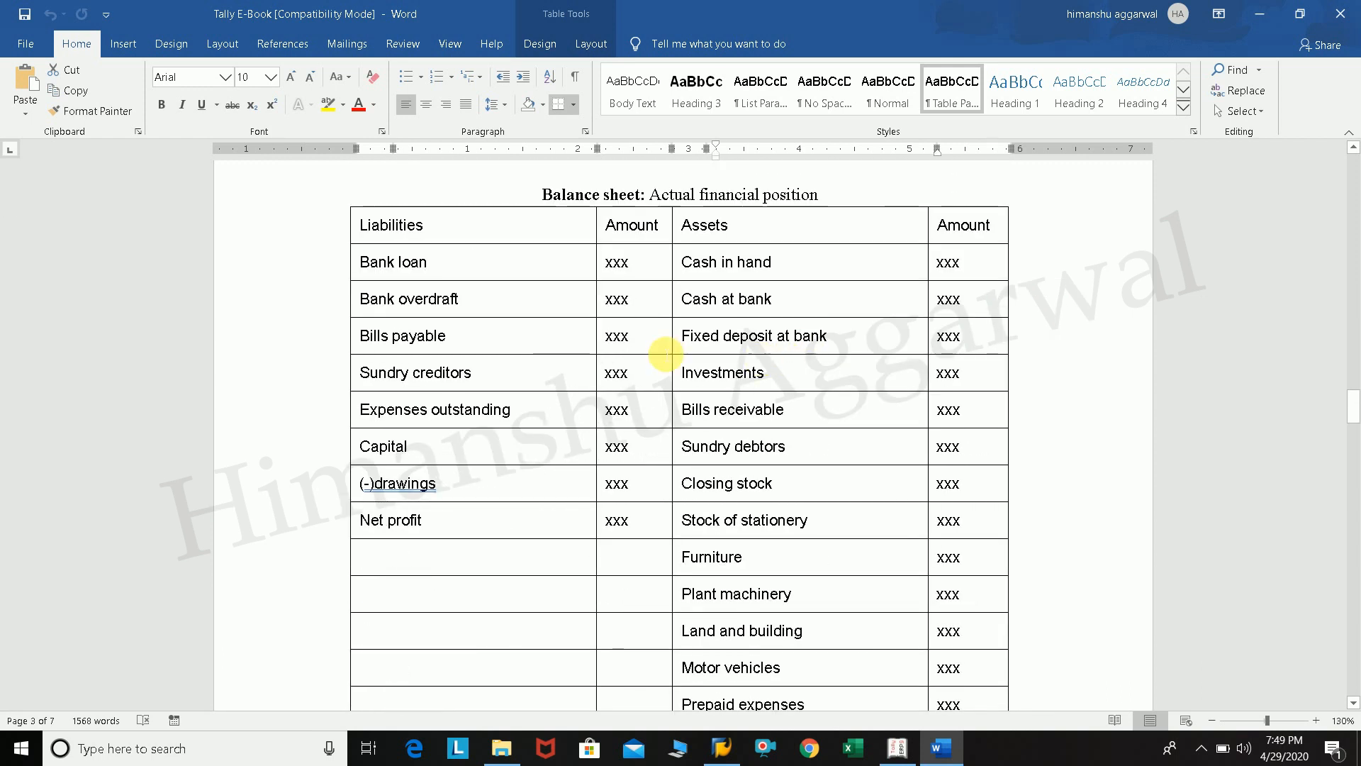
{"action": "scroll", "coordinate": [671, 354], "scroll_direction": "up", "scroll_amount": 1}
{"action": "left_click", "coordinate": [343, 254]}
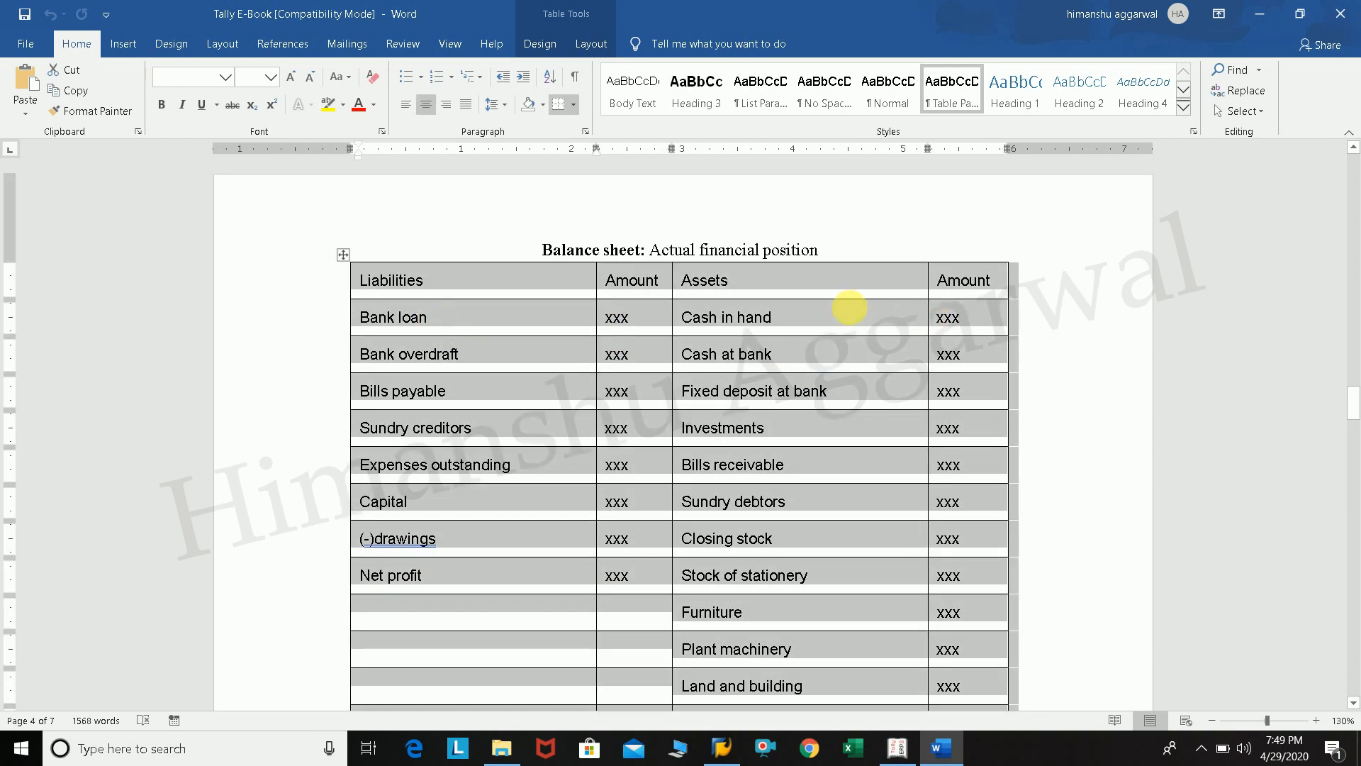
{"action": "left_click", "coordinate": [849, 308]}
- Switch back to Tally.ERP 9 and close the list of groups
{"action": "left_click", "coordinate": [896, 745]}
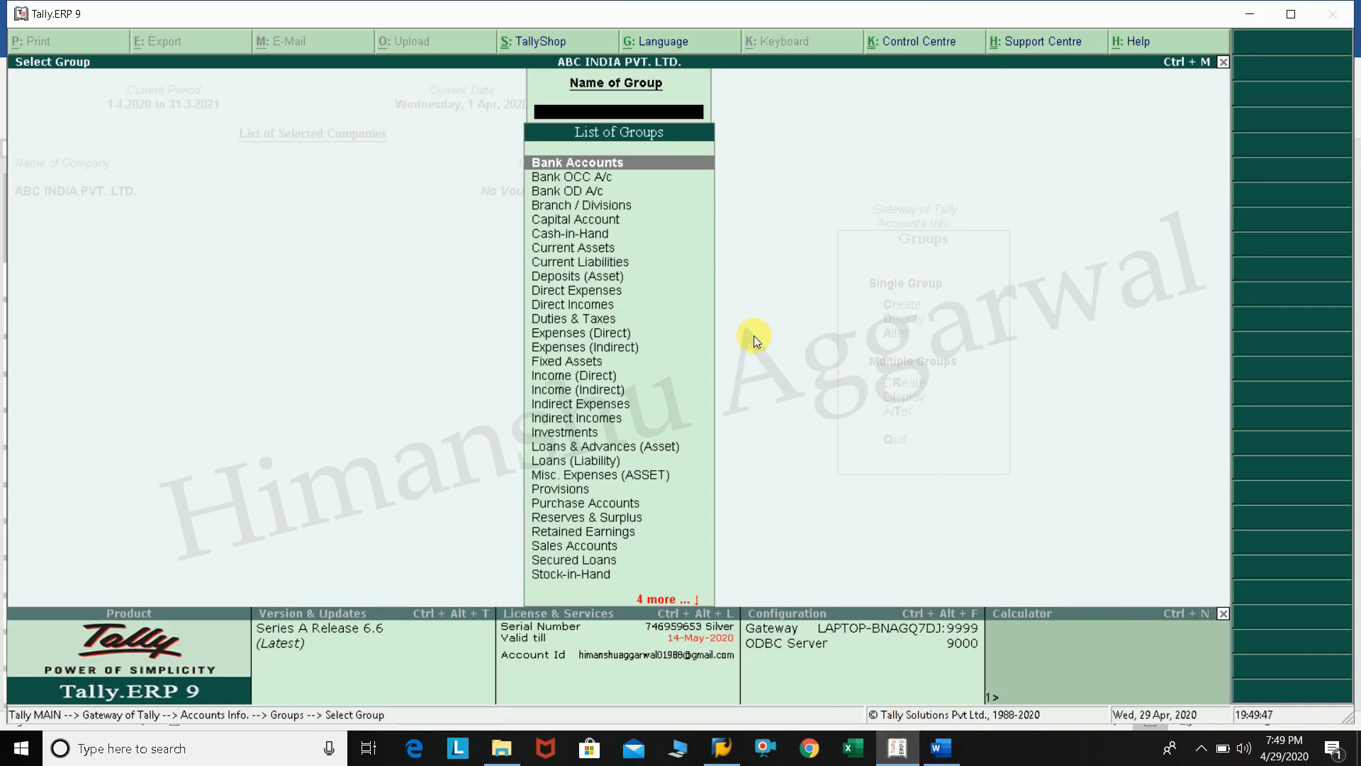
{"action": "key", "text": "Escape"}
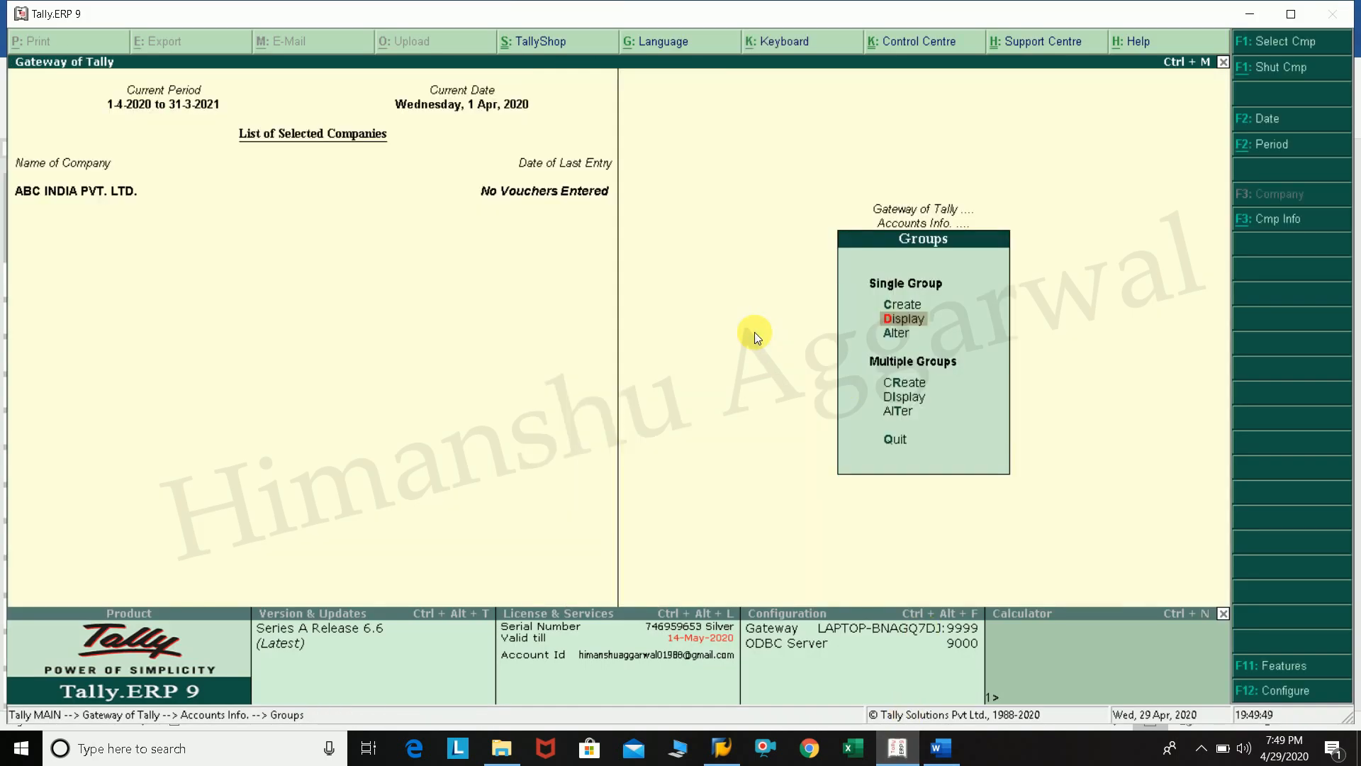
- Switch to the Tally E-Book document in Word and examine the transactions and voucher table of Assignment No.1
{"action": "left_click", "coordinate": [940, 748]}
{"action": "scroll", "coordinate": [687, 404], "scroll_direction": "up", "scroll_amount": 10}
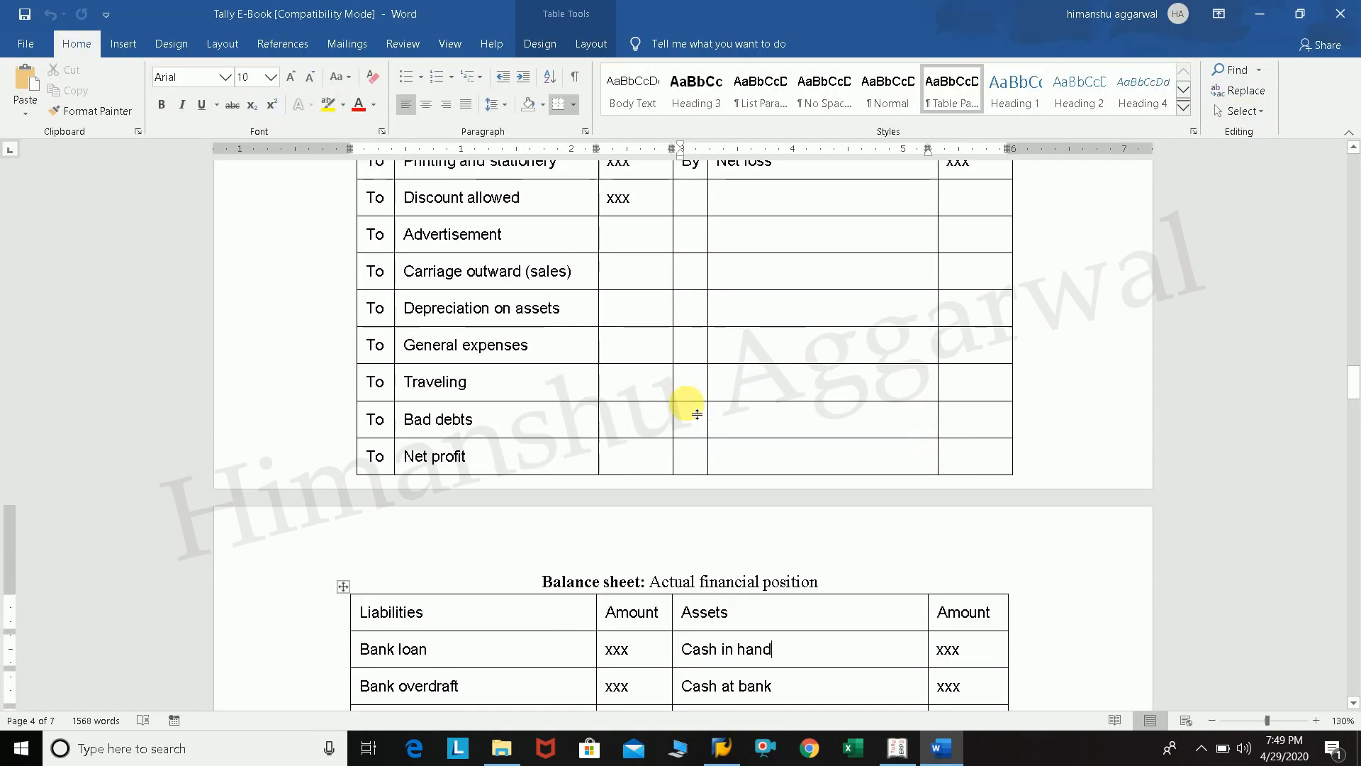
{"action": "scroll", "coordinate": [691, 411], "scroll_direction": "down", "scroll_amount": 15}
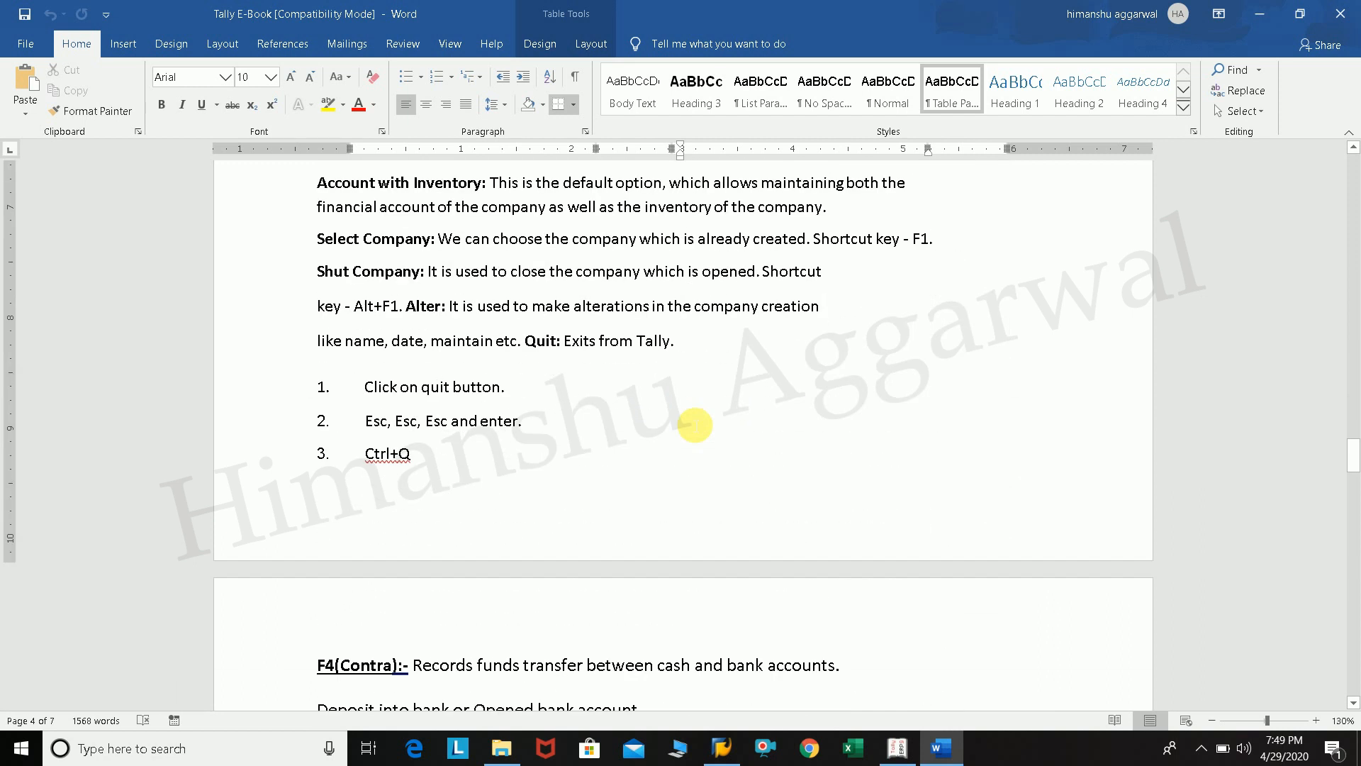
{"action": "scroll", "coordinate": [691, 423], "scroll_direction": "down", "scroll_amount": 15}
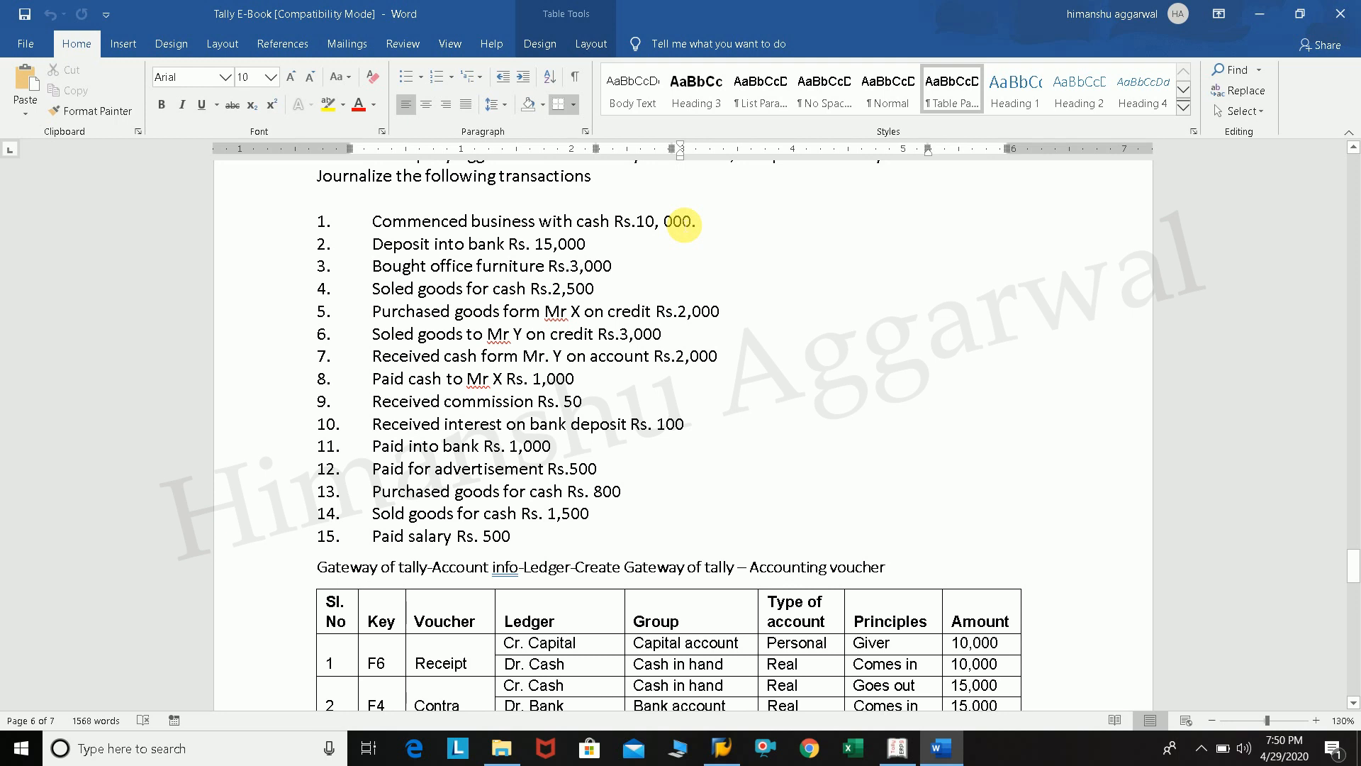
{"action": "scroll", "coordinate": [747, 274], "scroll_direction": "down", "scroll_amount": 1}
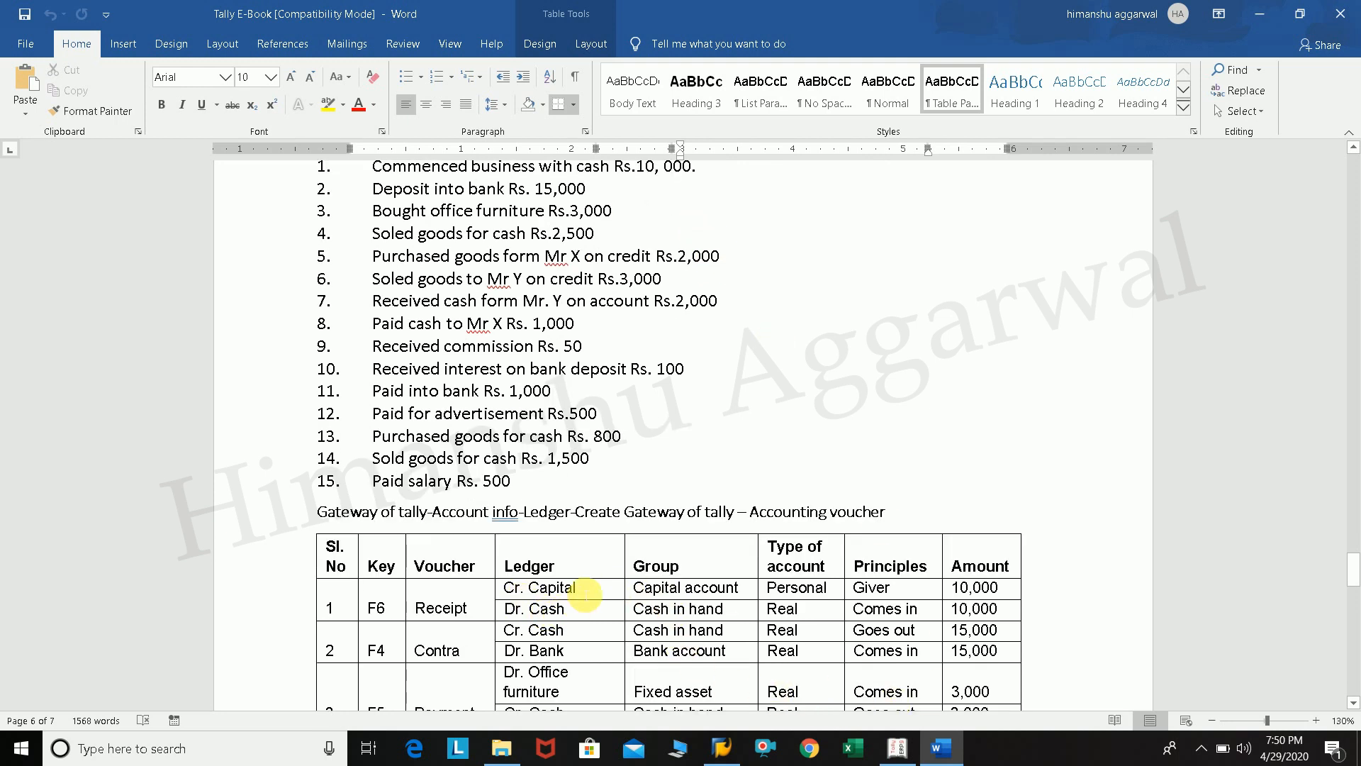
{"action": "scroll", "coordinate": [744, 347], "scroll_direction": "up", "scroll_amount": 2}
{"action": "left_click", "coordinate": [700, 277]}
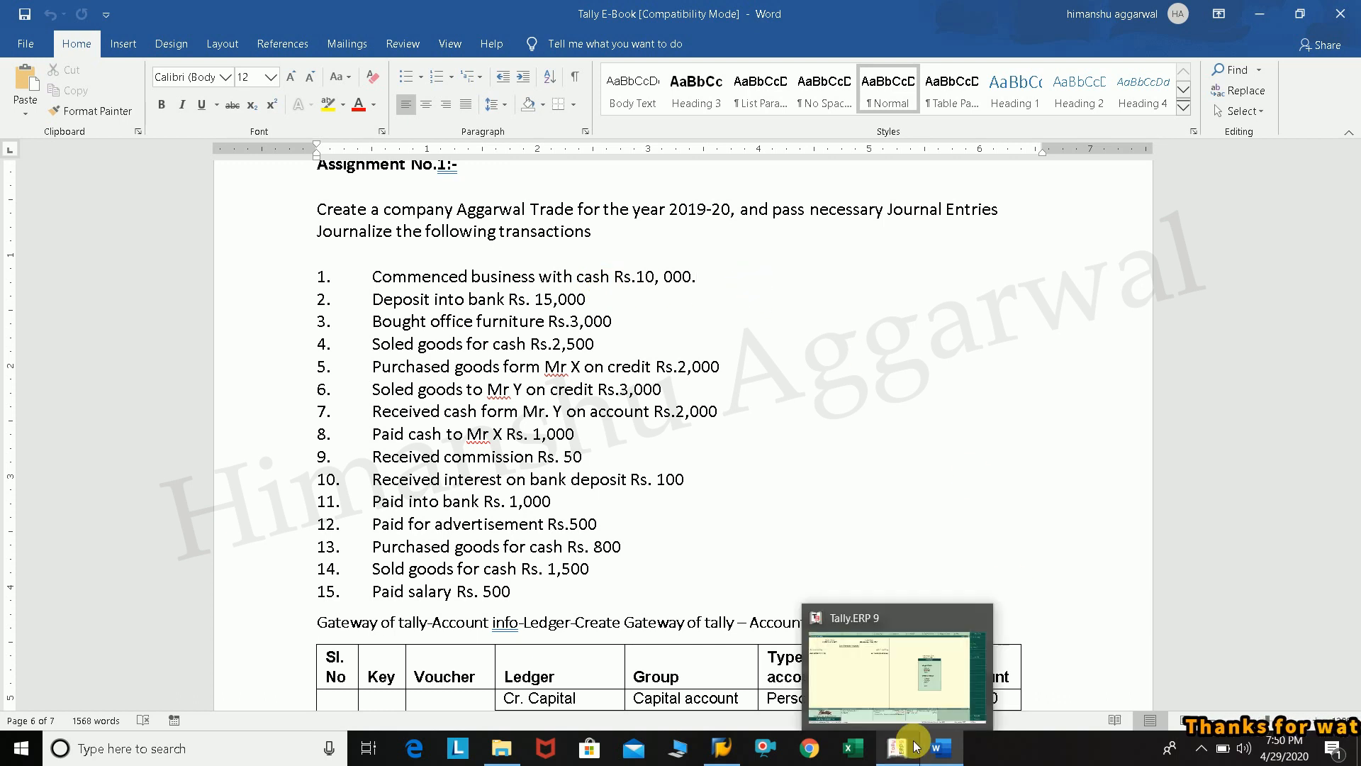
- Switch back to Tally.ERP 9, open the list of groups and examine the entries around Expenses (Direct)
{"action": "left_click", "coordinate": [934, 690]}
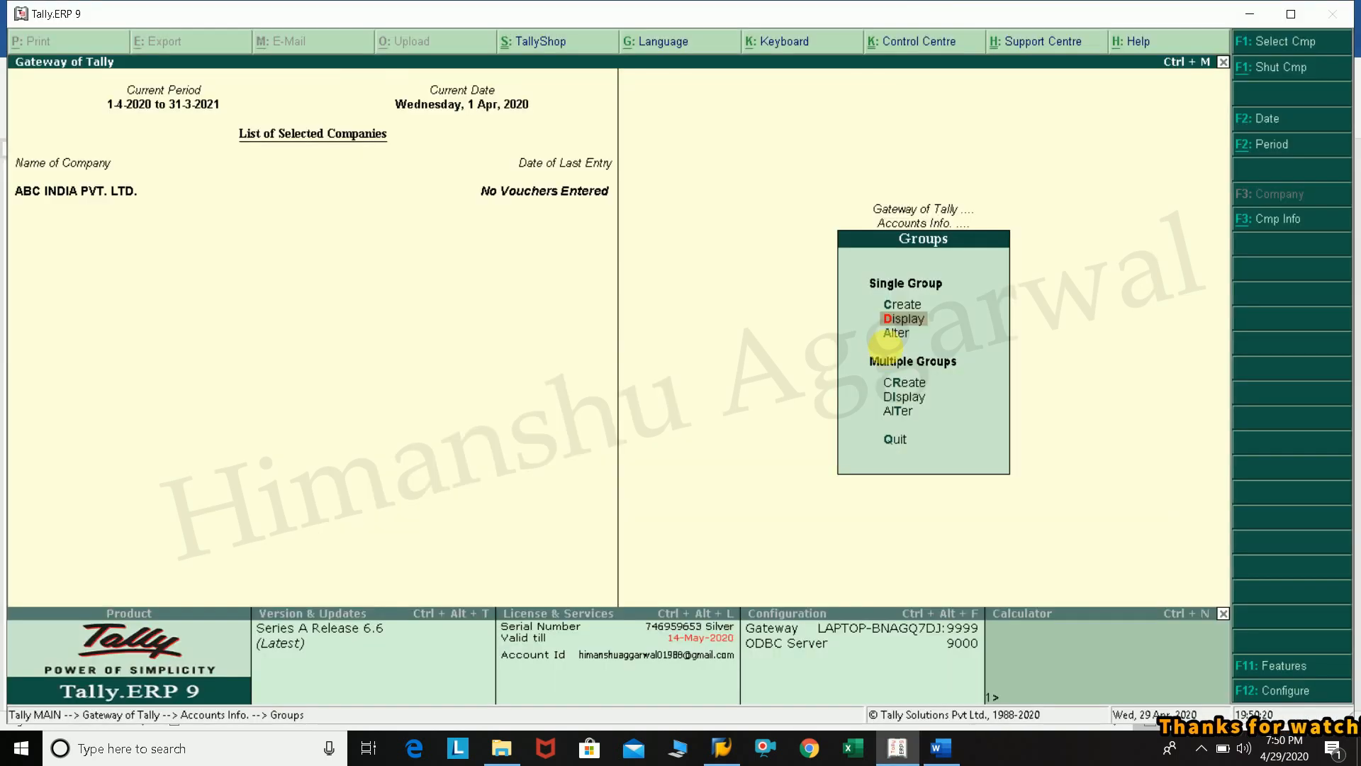
{"action": "left_click", "coordinate": [893, 334]}
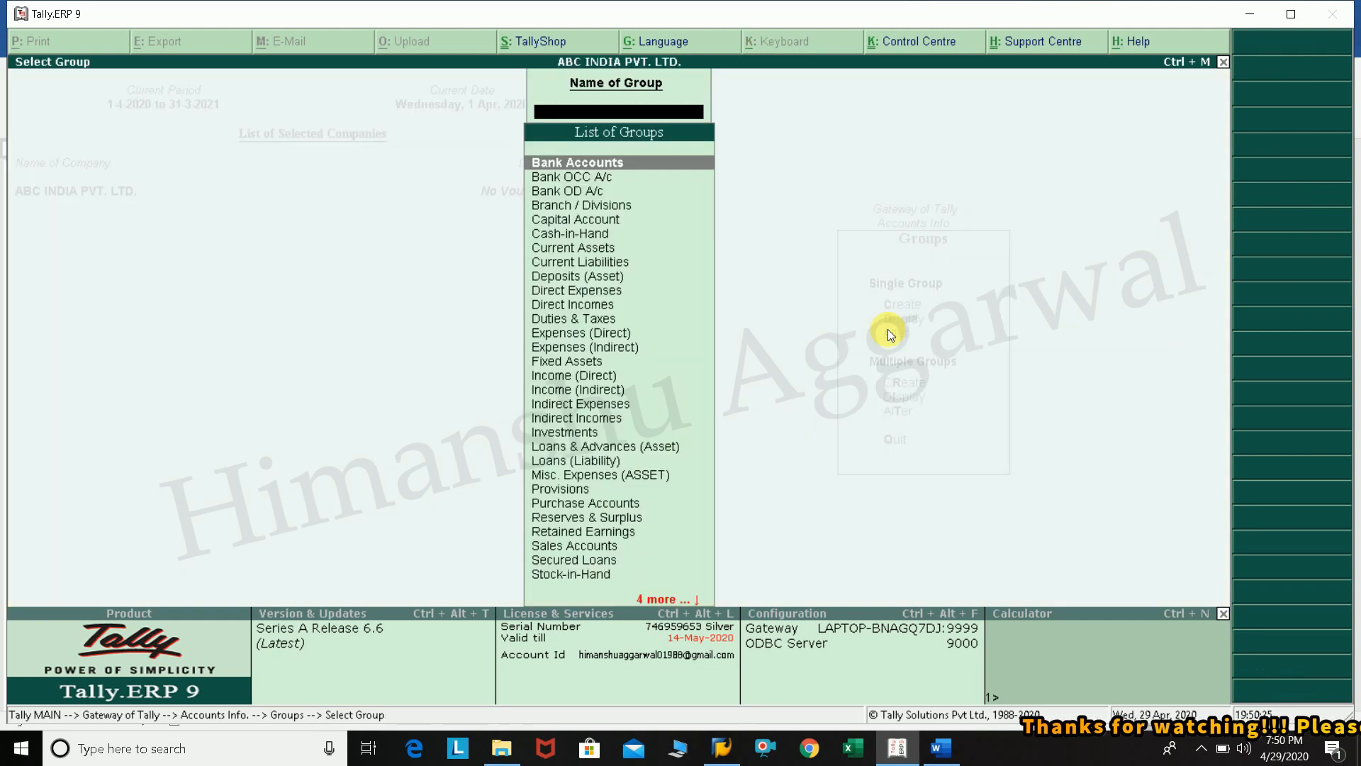
{"action": "key", "text": "Down"}
{"action": "key", "text": "Down"}
{"action": "key", "text": "Down"}
{"action": "key", "text": "Down"}
{"action": "key", "text": "Down"}
{"action": "key", "text": "Down"}
{"action": "key", "text": "Down"}
{"action": "key", "text": "Down"}
{"action": "key", "text": "Down"}
{"action": "key", "text": "Down"}
{"action": "key", "text": "Down"}
{"action": "key", "text": "Down"}
{"action": "key", "text": "Down"}
{"action": "key", "text": "Down"}
{"action": "key", "text": "Down"}
{"action": "key", "text": "Down"}
{"action": "key", "text": "Down"}
{"action": "key", "text": "Down"}
{"action": "key", "text": "Down"}
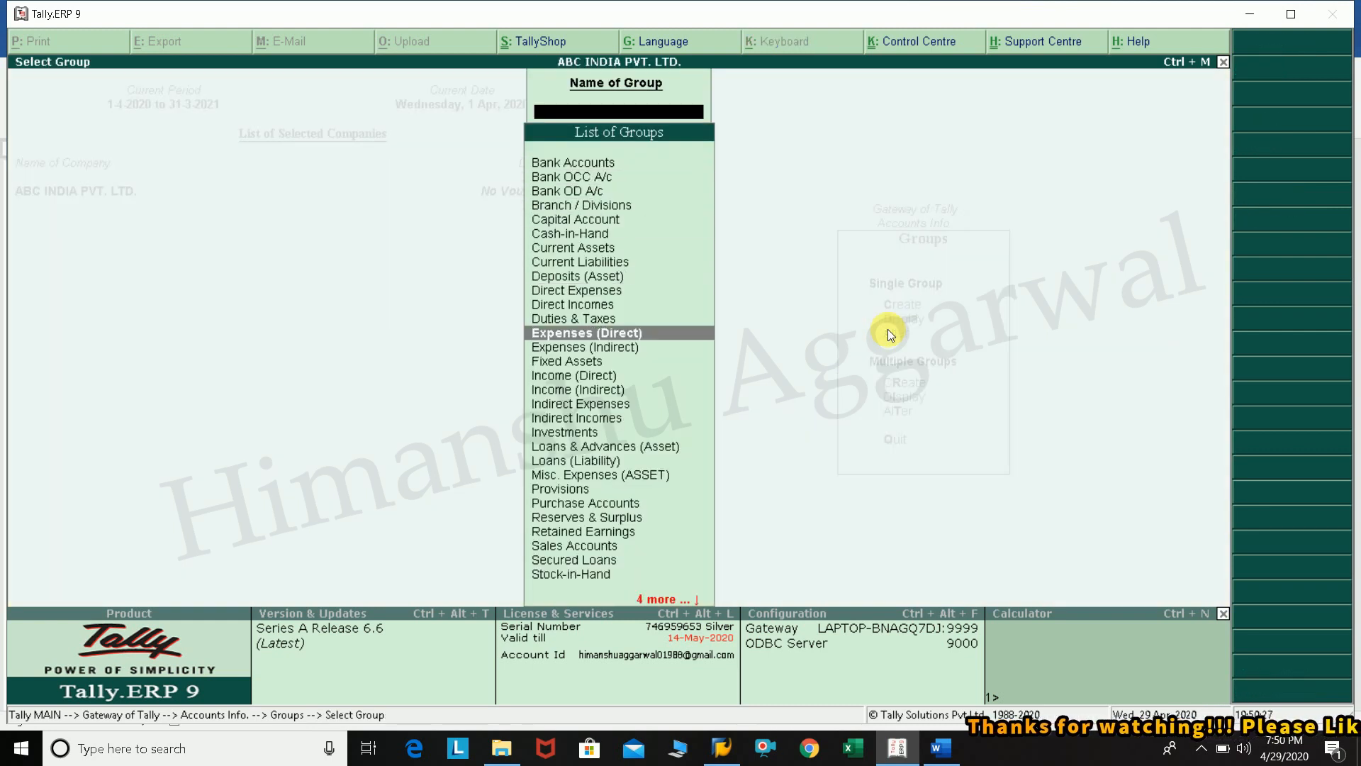
{"action": "key", "text": "Up"}
{"action": "key", "text": "Up"}
{"action": "key", "text": "Up"}
{"action": "key", "text": "Up"}
{"action": "key", "text": "Up"}
{"action": "key", "text": "Up"}
{"action": "key", "text": "Up"}
{"action": "key", "text": "Up"}
{"action": "key", "text": "Up"}
{"action": "key", "text": "Up"}
{"action": "key", "text": "Down"}
{"action": "key", "text": "Down"}
{"action": "key", "text": "Down"}
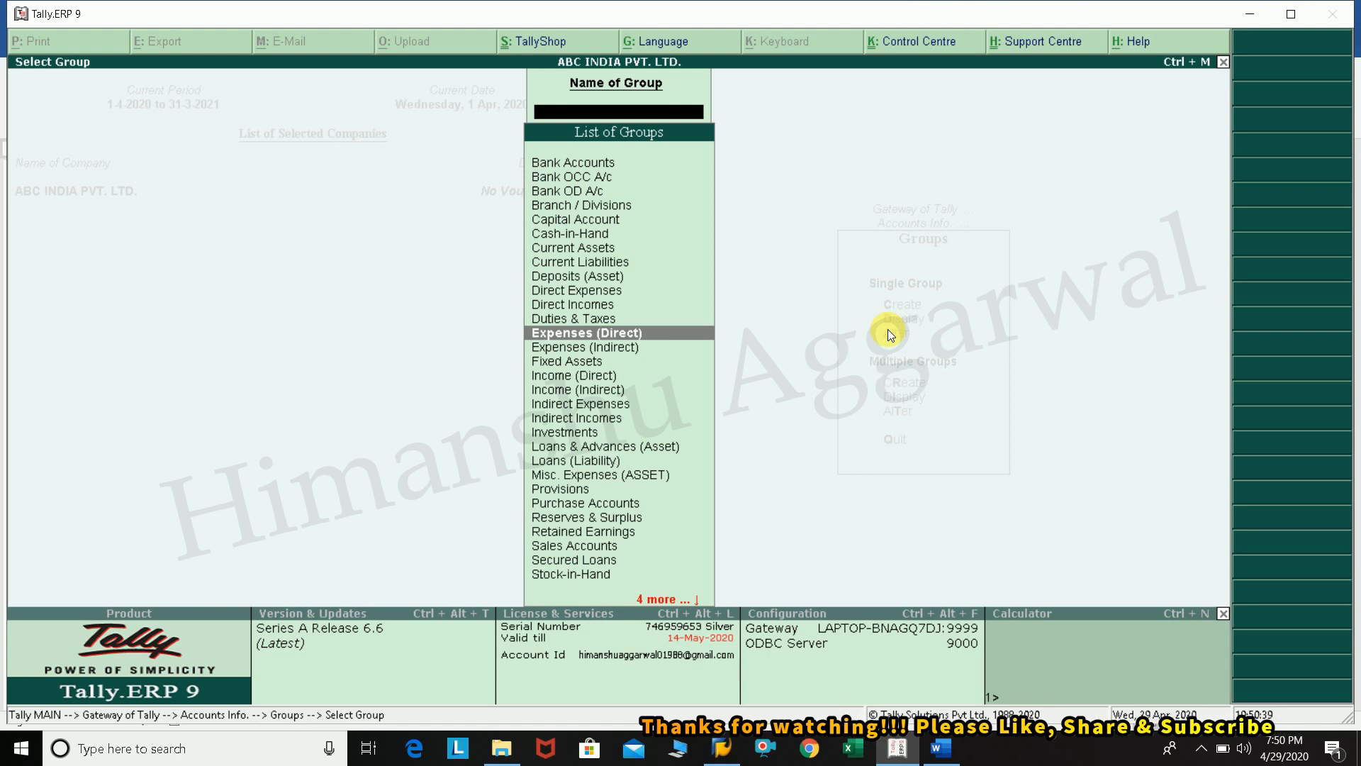
- Examine the groups below Expenses (Direct), and go back up through Direct Incomes to Current Assets and Cash-in-Hand
{"action": "key", "text": "Down"}
{"action": "key", "text": "Down"}
{"action": "key", "text": "Down"}
{"action": "key", "text": "Down"}
{"action": "key", "text": "Down"}
{"action": "key", "text": "Down"}
{"action": "key", "text": "Down"}
{"action": "key", "text": "Down"}
{"action": "key", "text": "Down"}
{"action": "key", "text": "Down"}
{"action": "key", "text": "Down"}
{"action": "key", "text": "Down"}
{"action": "key", "text": "Down"}
{"action": "key", "text": "Down"}
{"action": "key", "text": "Down"}
{"action": "key", "text": "Down"}
{"action": "key", "text": "Up"}
{"action": "key", "text": "Up"}
{"action": "key", "text": "Up"}
{"action": "key", "text": "Up"}
{"action": "key", "text": "Up"}
{"action": "key", "text": "Up"}
{"action": "key", "text": "Up"}
{"action": "key", "text": "Up"}
{"action": "key", "text": "Up"}
{"action": "key", "text": "Up"}
{"action": "key", "text": "Up"}
{"action": "key", "text": "Up"}
{"action": "key", "text": "Up"}
{"action": "key", "text": "Up"}
{"action": "key", "text": "Up"}
{"action": "key", "text": "Up"}
{"action": "key", "text": "Up"}
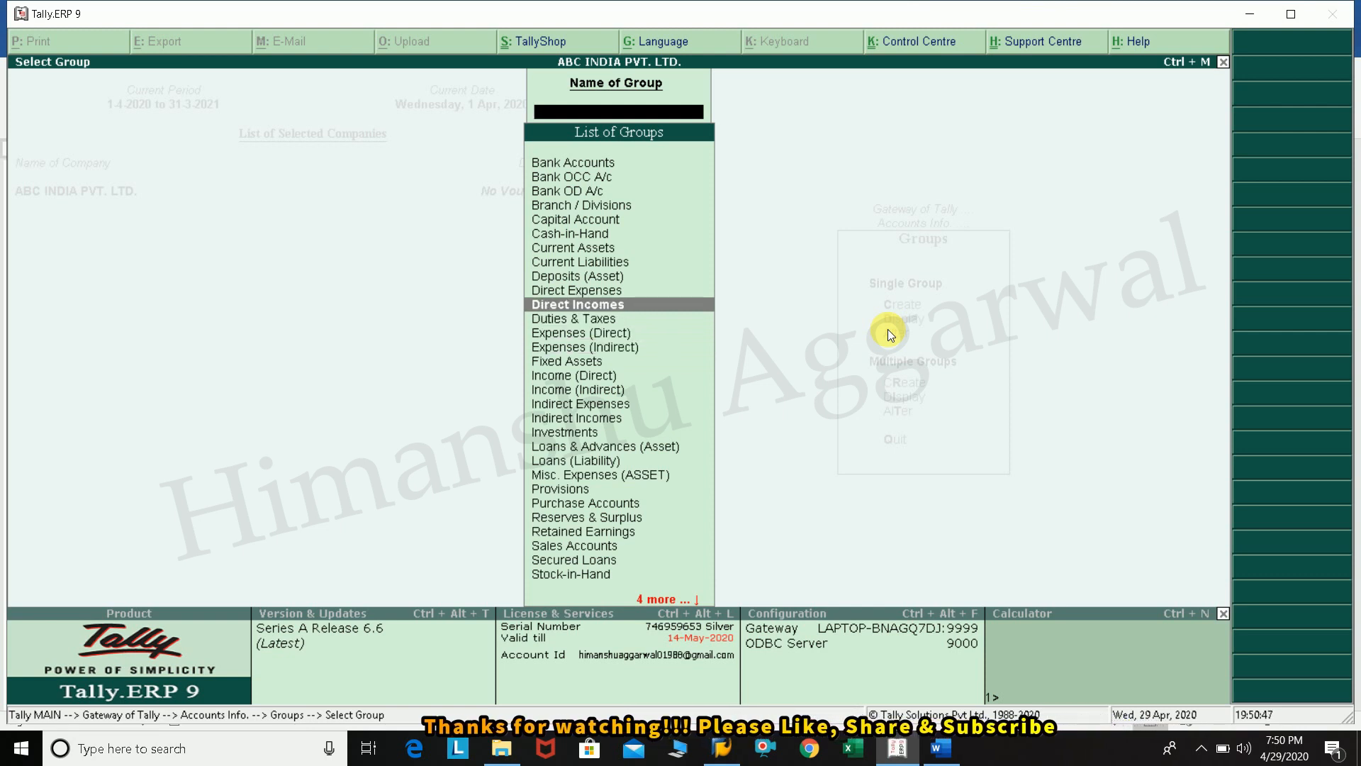
{"action": "key", "text": "Up"}
{"action": "key", "text": "Up"}
{"action": "key", "text": "Up"}
{"action": "key", "text": "Up"}
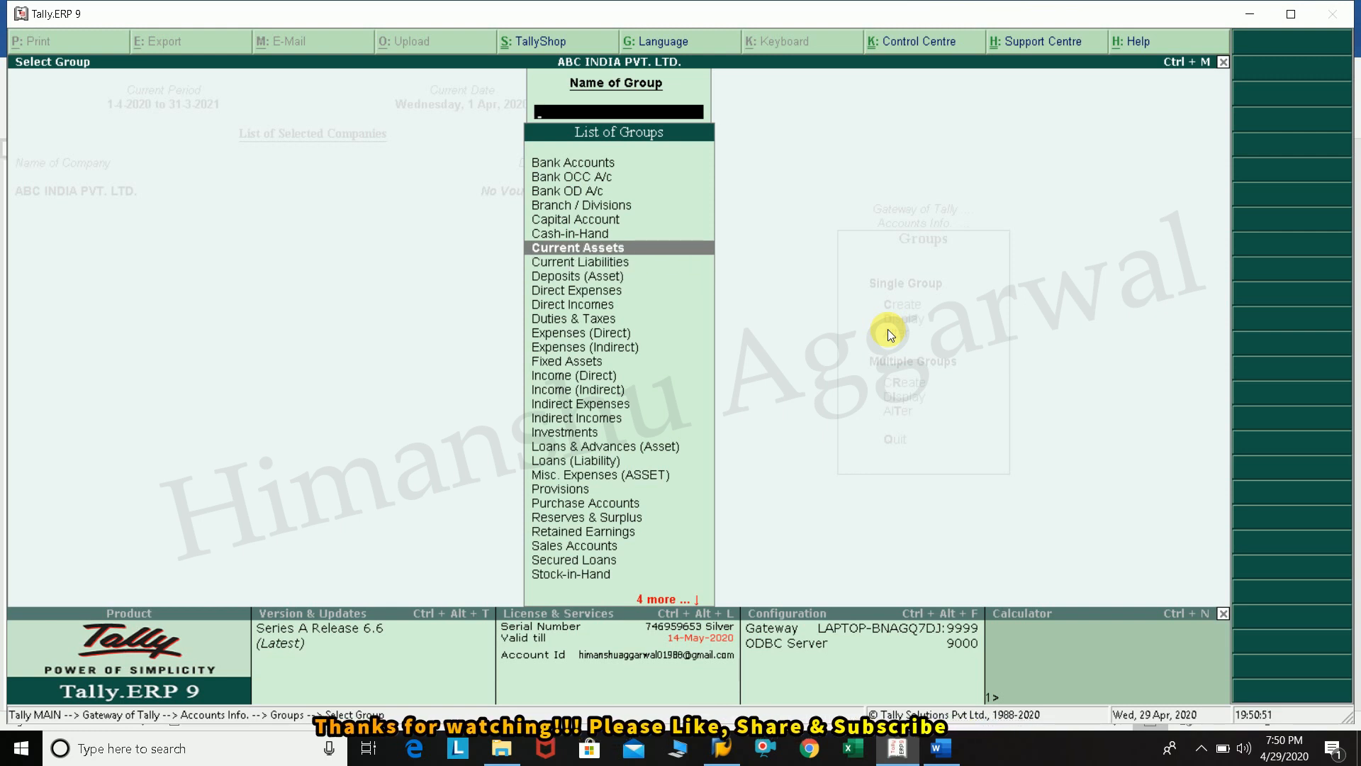
{"action": "key", "text": "Up"}
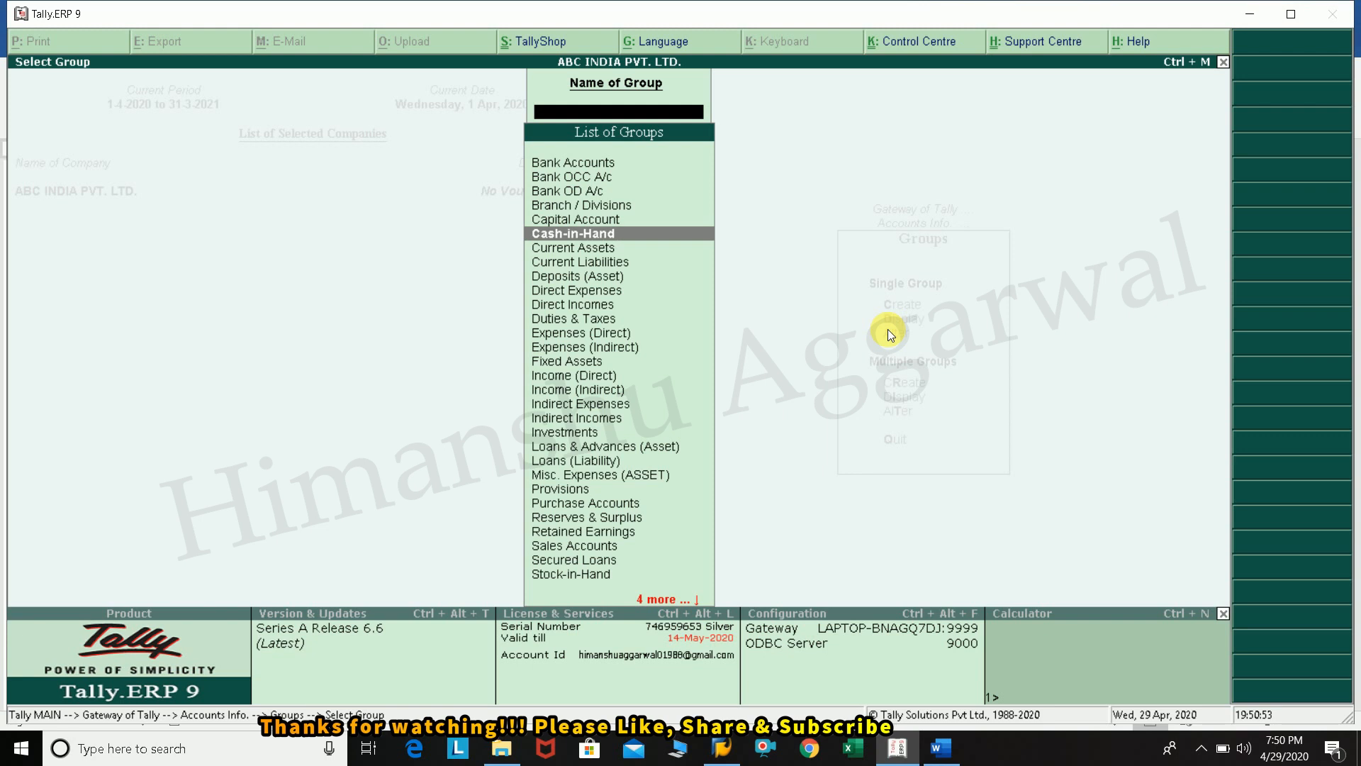
{"action": "key", "text": "Down"}
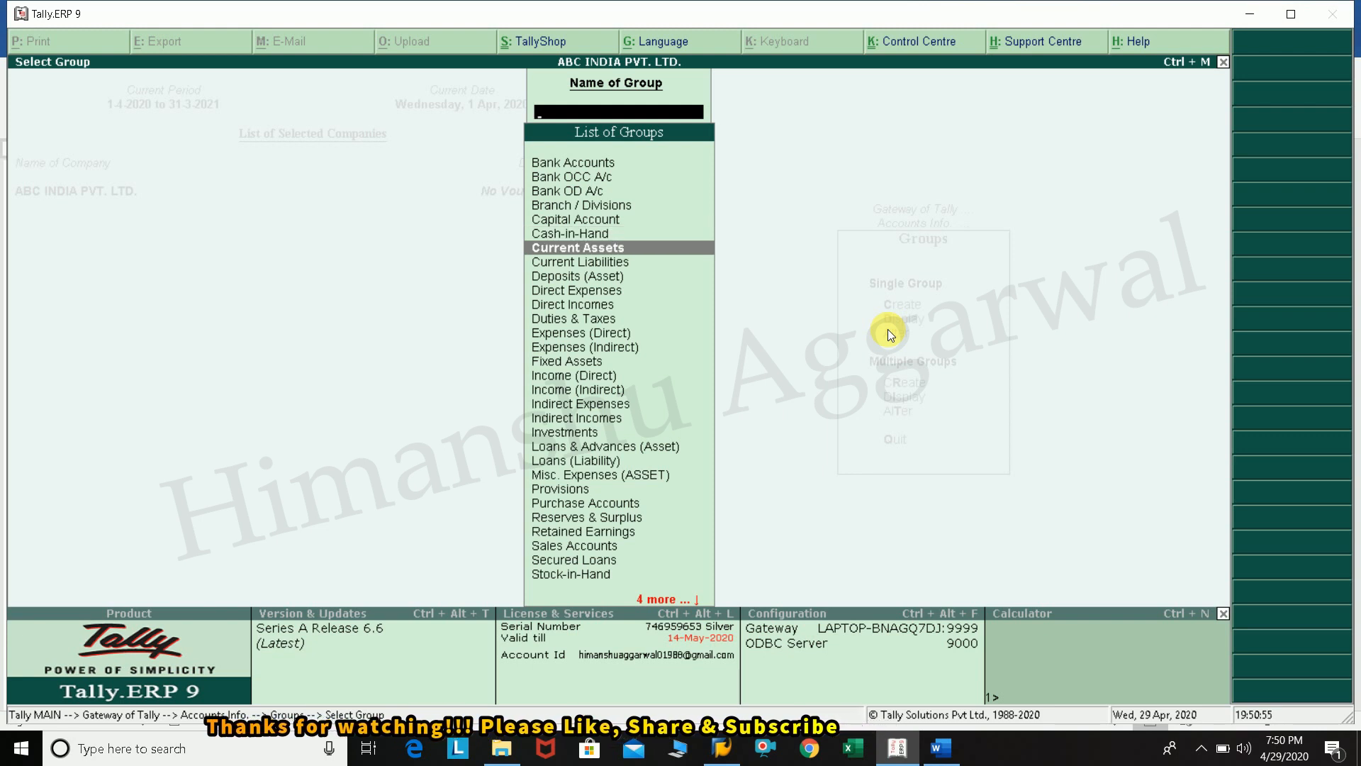
- Close the list of groups, display the list of ledgers briefly and return to the group options
{"action": "key", "text": "Escape"}
{"action": "key", "text": "Escape"}
{"action": "key", "text": "Down"}
{"action": "key", "text": "Return"}
{"action": "key", "text": "Down"}
{"action": "key", "text": "Return"}
{"action": "key", "text": "Down"}
{"action": "key", "text": "Up"}
{"action": "key", "text": "Escape"}
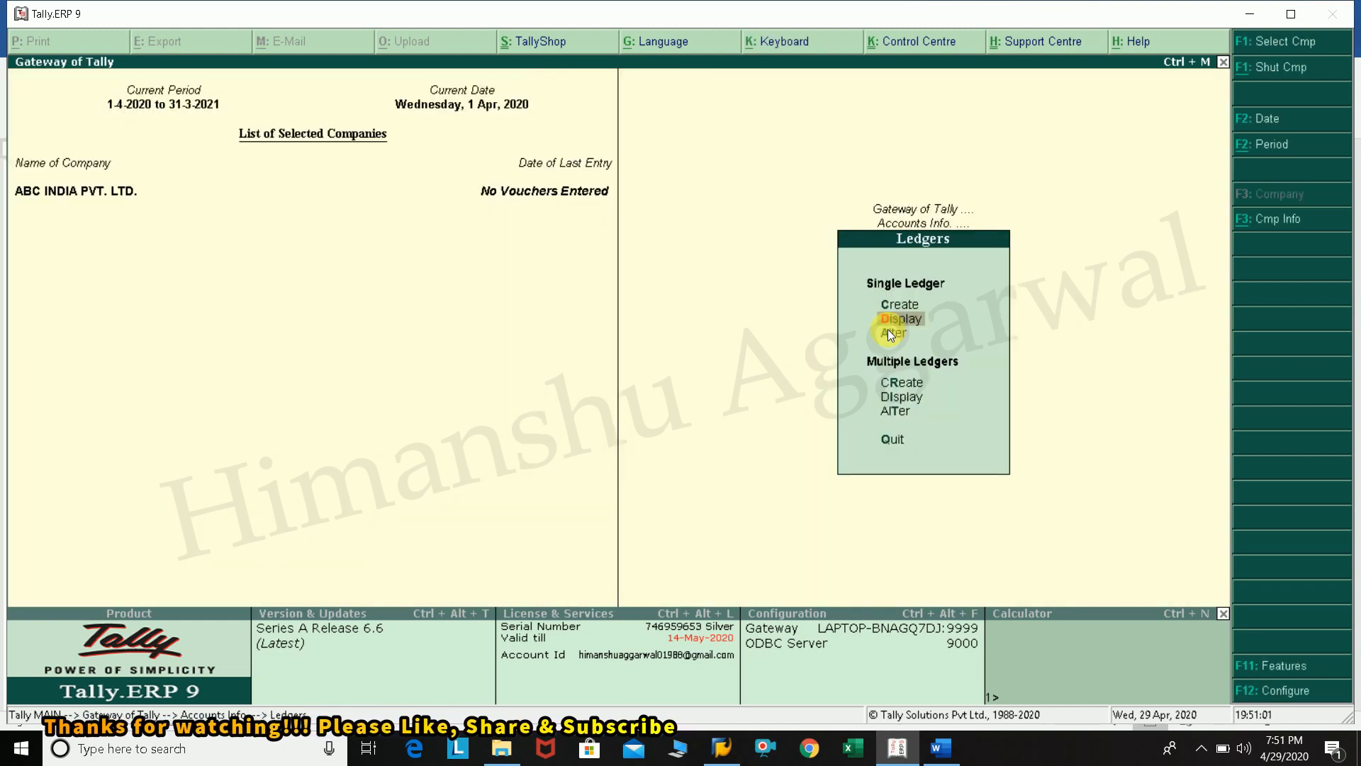
{"action": "key", "text": "Escape"}
{"action": "key", "text": "Up"}
{"action": "key", "text": "Return"}
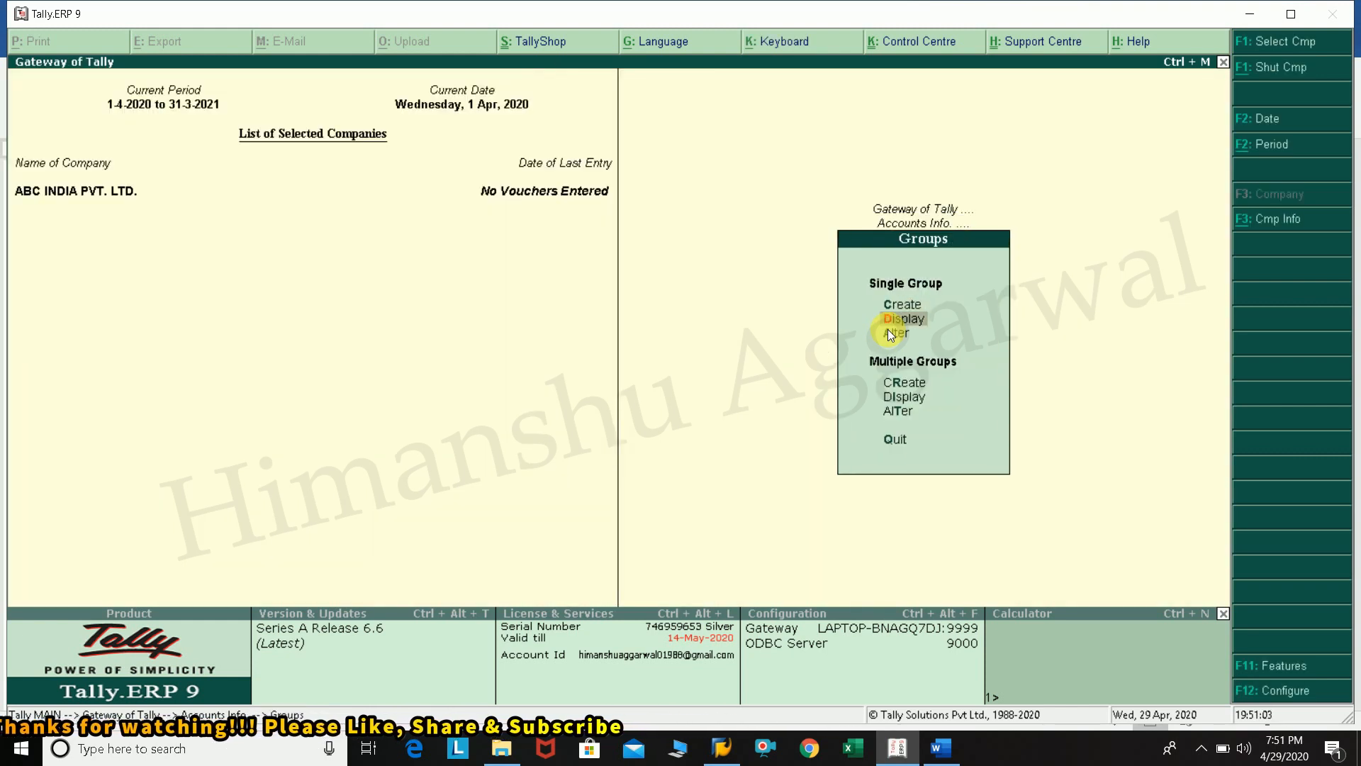
- Display the list of groups for a single group and examine the entries from Bank Accounts to Fixed Assets
{"action": "key", "text": "Return"}
{"action": "key", "text": "Down"}
{"action": "key", "text": "Down"}
{"action": "key", "text": "Down"}
{"action": "key", "text": "Down"}
{"action": "key", "text": "Down"}
{"action": "key", "text": "Down"}
{"action": "key", "text": "Down"}
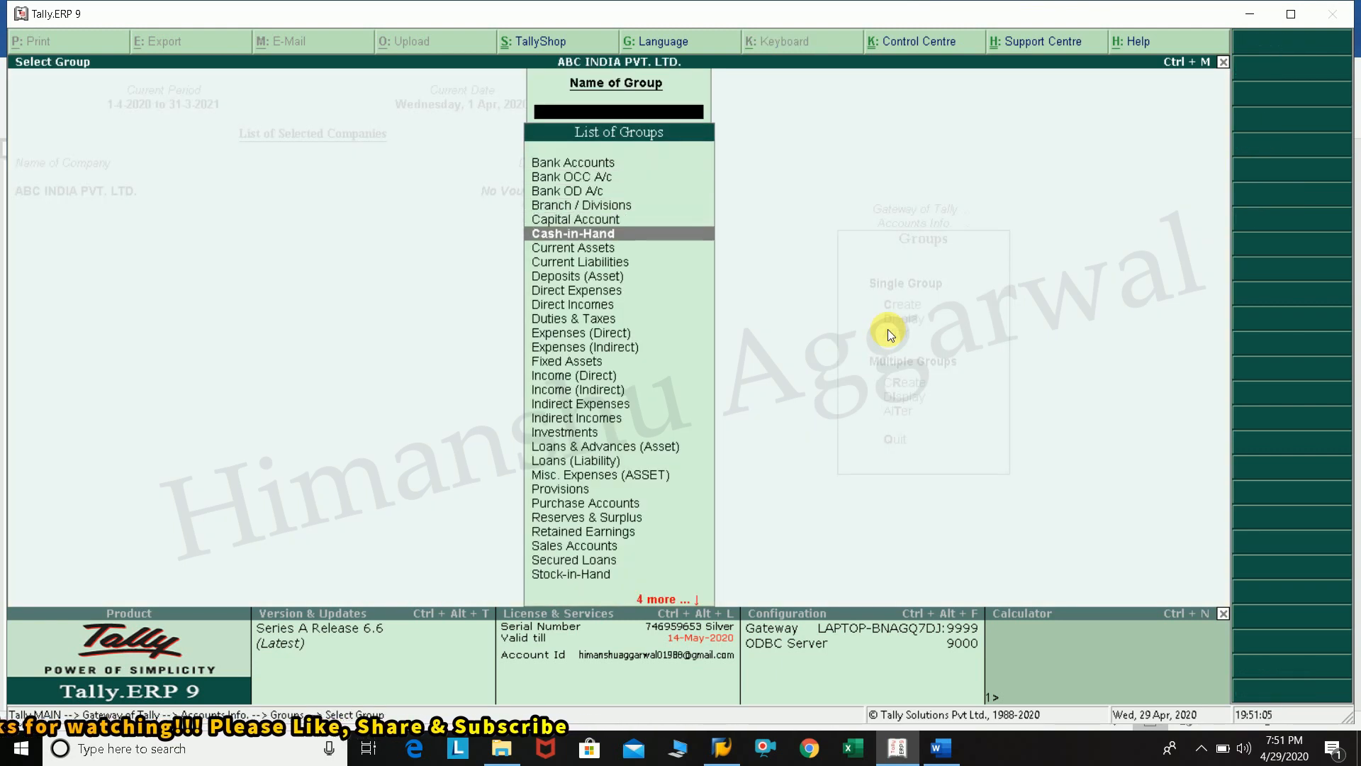
{"action": "key", "text": "Down"}
{"action": "key", "text": "Down"}
{"action": "key", "text": "Down"}
{"action": "key", "text": "Down"}
{"action": "key", "text": "Down"}
{"action": "key", "text": "Down"}
{"action": "key", "text": "Down"}
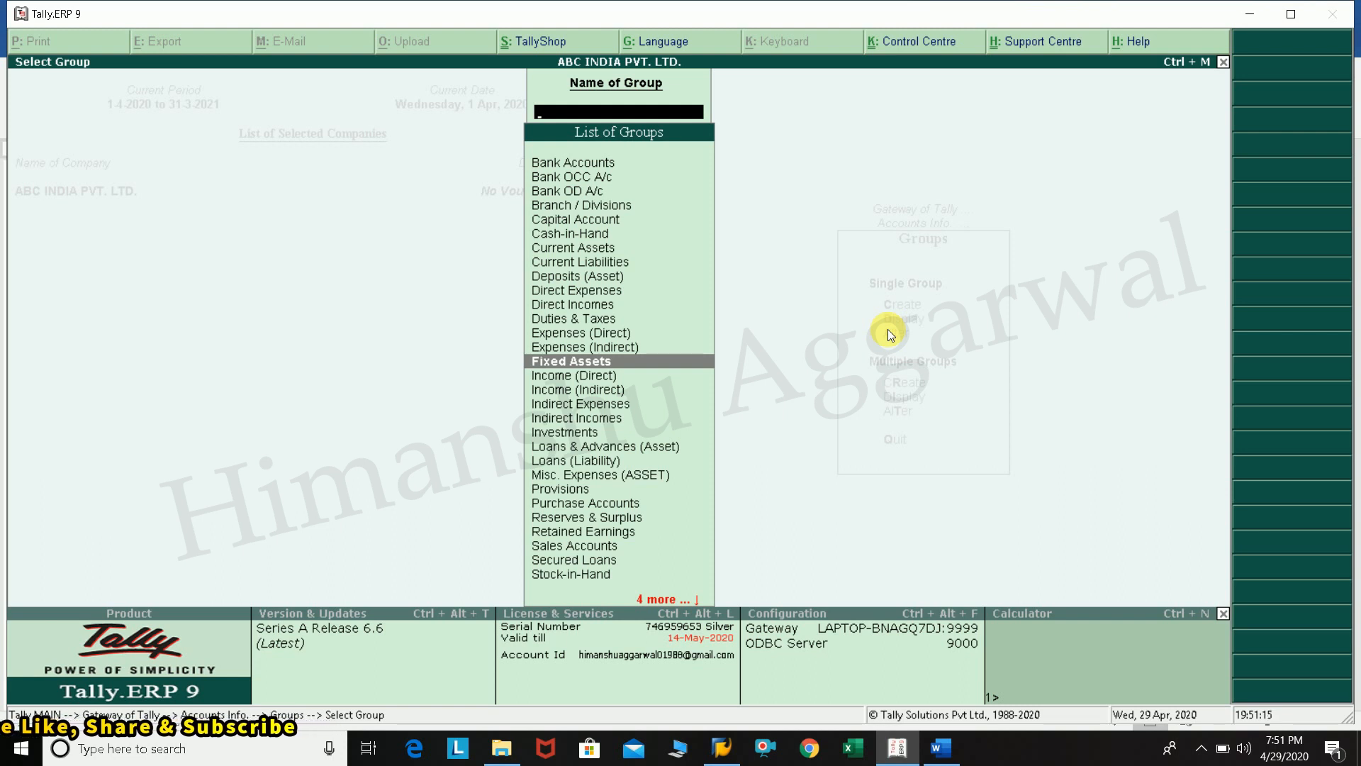
{"action": "key", "text": "Down"}
{"action": "key", "text": "Up"}
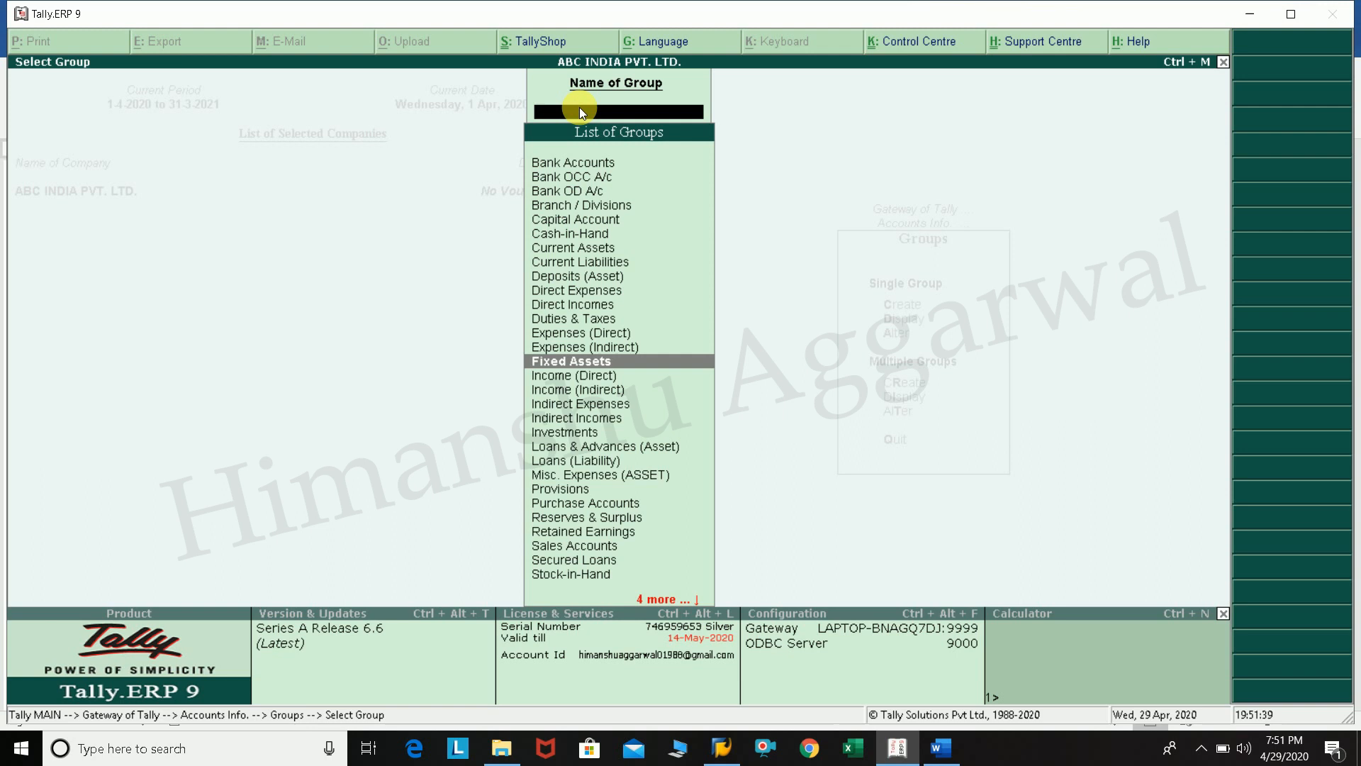
- Examine the Indirect Expenses and Indirect Incomes groups, and go back up the list to Bank Accounts
{"action": "key", "text": "Down"}
{"action": "key", "text": "Down"}
{"action": "key", "text": "Down"}
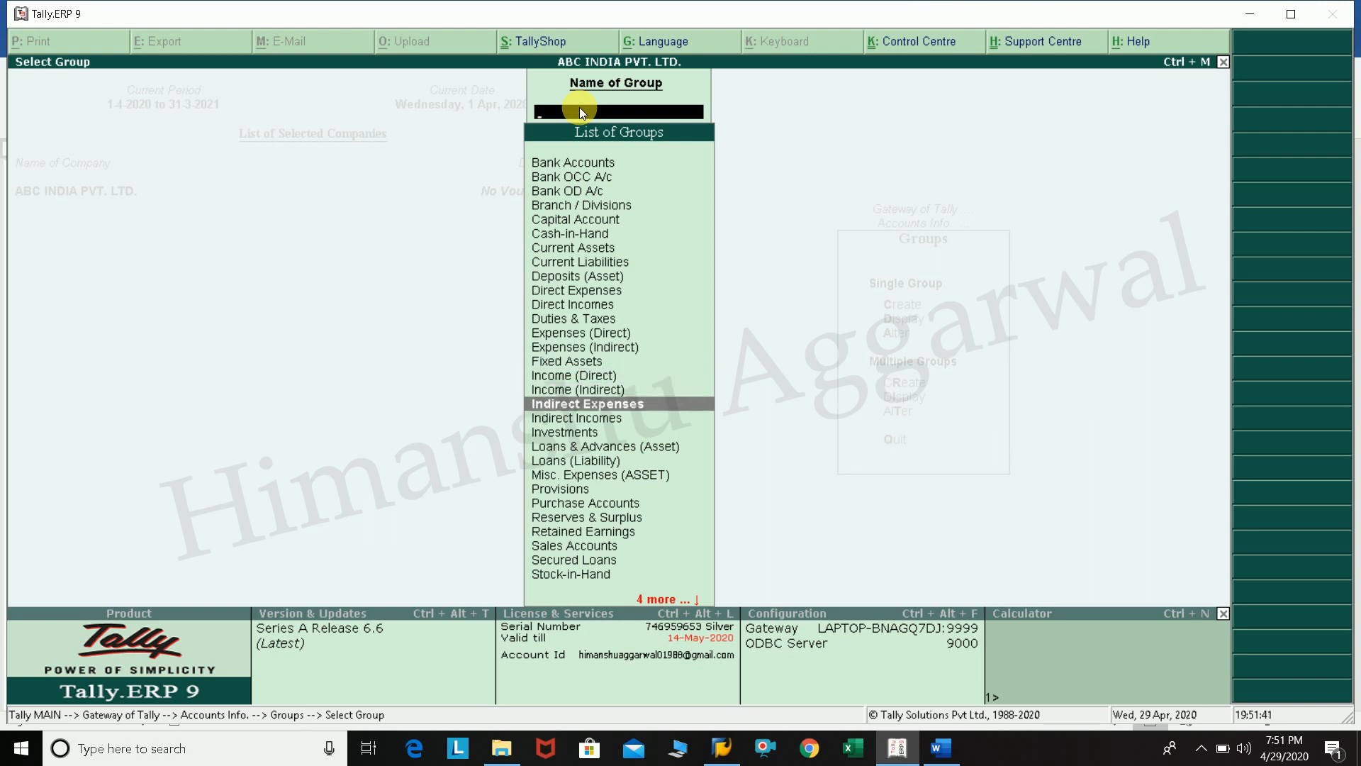
{"action": "key", "text": "Down"}
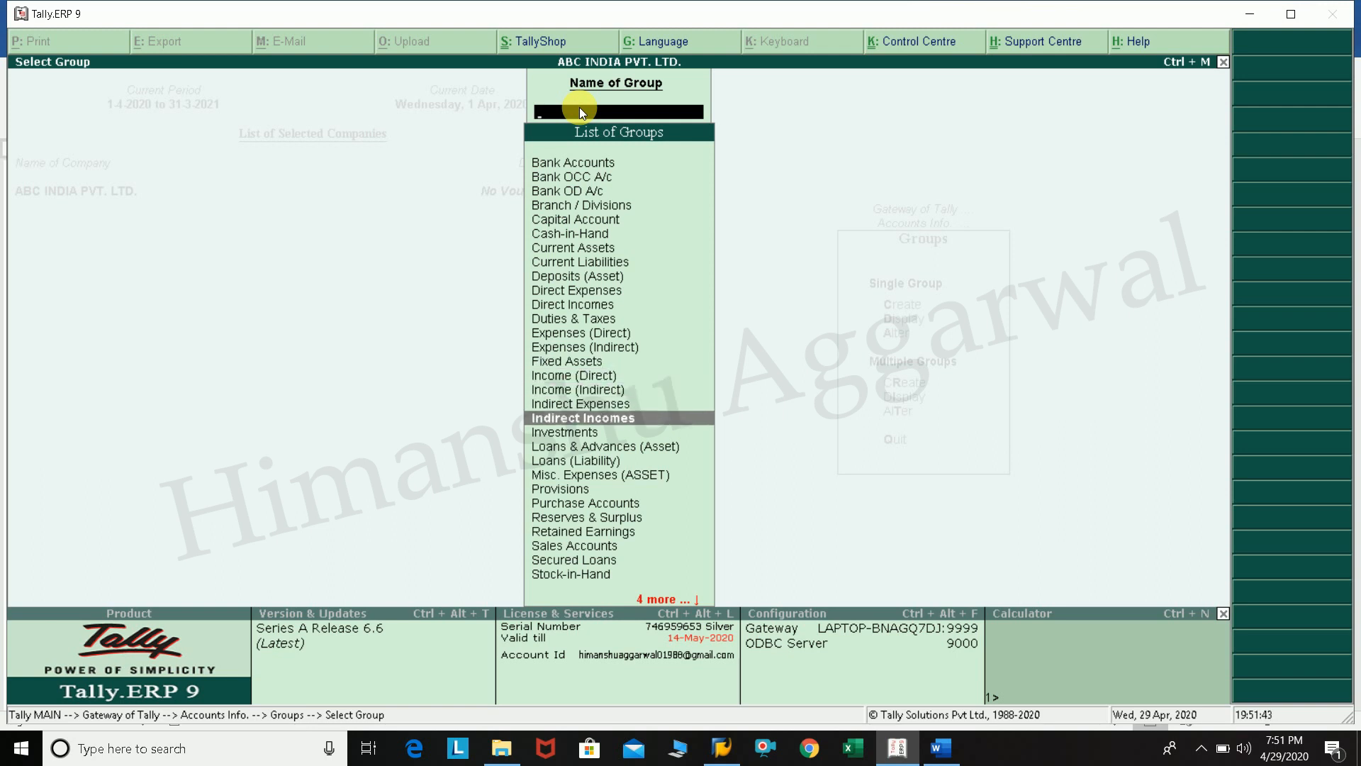
{"action": "key", "text": "Down"}
{"action": "key", "text": "Up"}
{"action": "key", "text": "Up"}
{"action": "key", "text": "Up"}
{"action": "key", "text": "Up"}
{"action": "key", "text": "Up"}
{"action": "key", "text": "Up"}
{"action": "key", "text": "Up"}
{"action": "key", "text": "Up"}
{"action": "key", "text": "Up"}
{"action": "key", "text": "Up"}
{"action": "key", "text": "Up"}
{"action": "key", "text": "Up"}
{"action": "key", "text": "Up"}
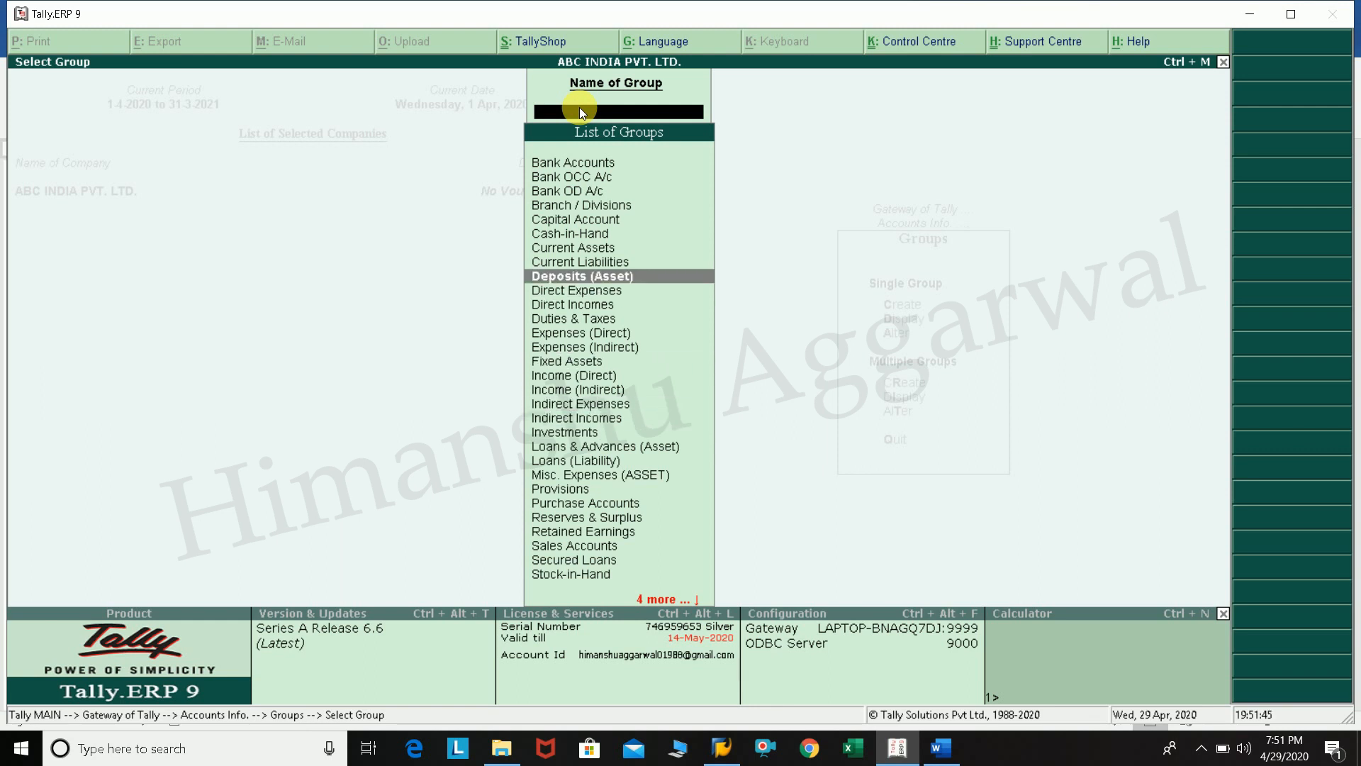
{"action": "key", "text": "Up"}
{"action": "key", "text": "Up"}
{"action": "key", "text": "Up"}
{"action": "key", "text": "Up"}
{"action": "key", "text": "Up"}
{"action": "key", "text": "Up"}
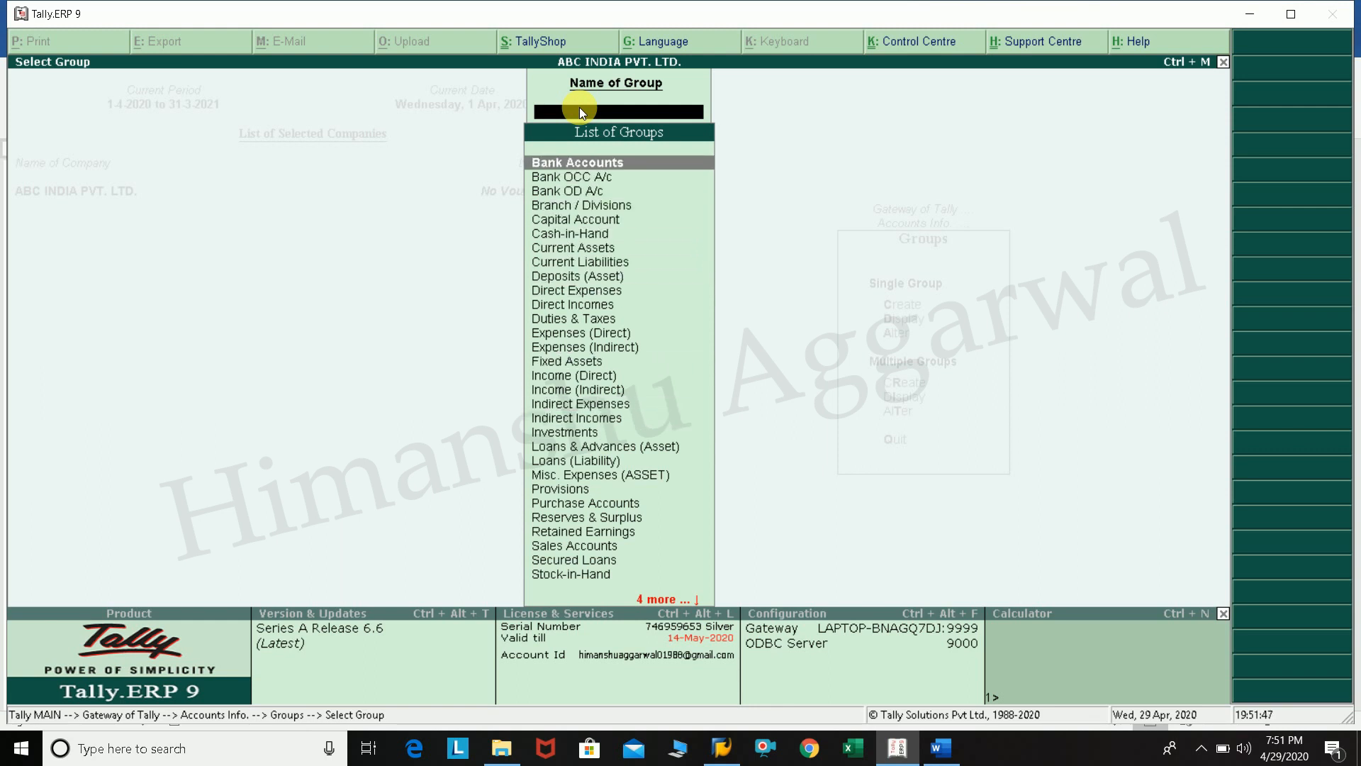
- Examine the predefined groups from Bank Accounts down to Retained Earnings
{"action": "key", "text": "Down"}
{"action": "key", "text": "Down"}
{"action": "key", "text": "Down"}
{"action": "key", "text": "Down"}
{"action": "key", "text": "Down"}
{"action": "key", "text": "Down"}
{"action": "key", "text": "Down"}
{"action": "key", "text": "Down"}
{"action": "key", "text": "Down"}
{"action": "key", "text": "Down"}
{"action": "key", "text": "Down"}
{"action": "key", "text": "Down"}
{"action": "key", "text": "Down"}
{"action": "key", "text": "Down"}
{"action": "key", "text": "Down"}
{"action": "key", "text": "Down"}
{"action": "key", "text": "Down"}
{"action": "key", "text": "Down"}
{"action": "key", "text": "Down"}
{"action": "key", "text": "Down"}
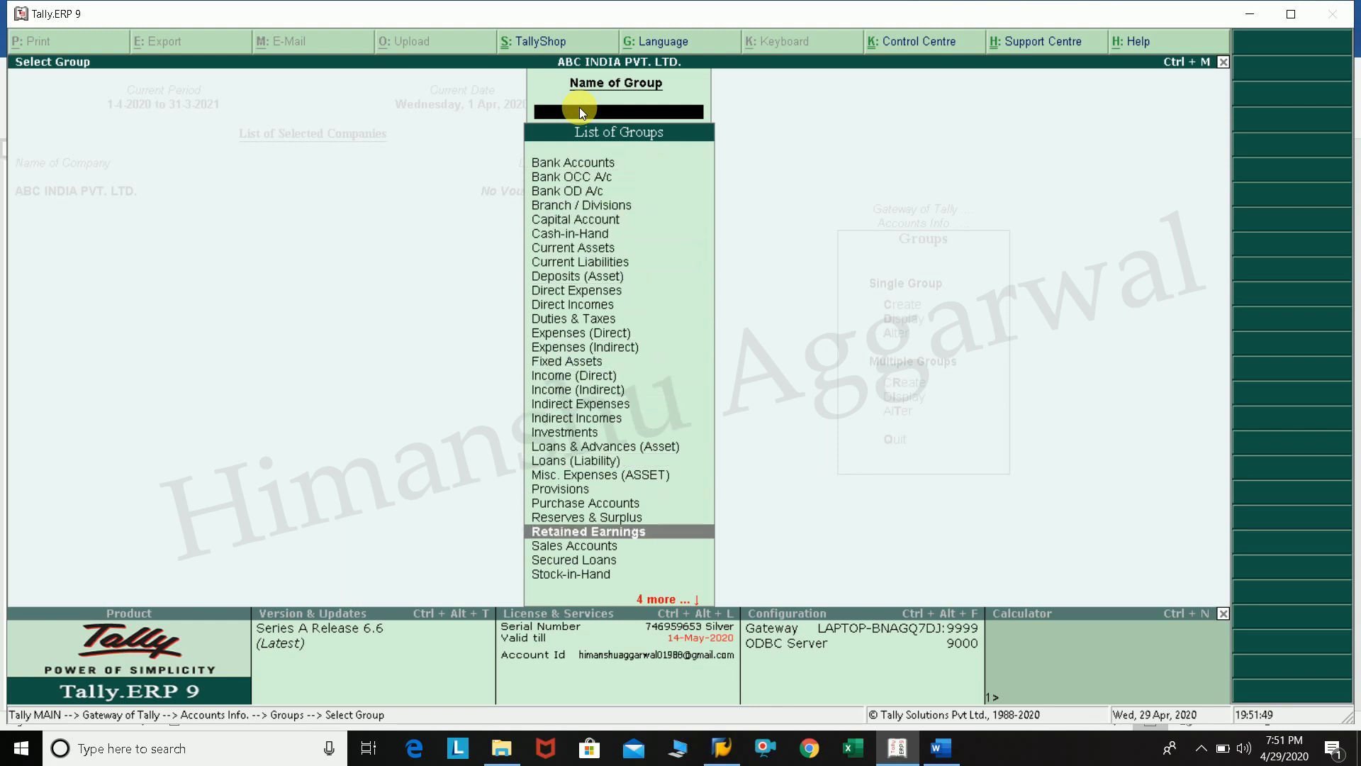
- Go back up the list to Bank Accounts and examine the predefined groups down to Stock-in-Hand
{"action": "key", "text": "Up"}
{"action": "key", "text": "Up"}
{"action": "key", "text": "Up"}
{"action": "key", "text": "Up"}
{"action": "key", "text": "Up"}
{"action": "key", "text": "Up"}
{"action": "key", "text": "Up"}
{"action": "key", "text": "Up"}
{"action": "key", "text": "Up"}
{"action": "key", "text": "Up"}
{"action": "key", "text": "Up"}
{"action": "key", "text": "Up"}
{"action": "key", "text": "Up"}
{"action": "key", "text": "Up"}
{"action": "key", "text": "Up"}
{"action": "key", "text": "Up"}
{"action": "key", "text": "Up"}
{"action": "key", "text": "Up"}
{"action": "key", "text": "Up"}
{"action": "key", "text": "Up"}
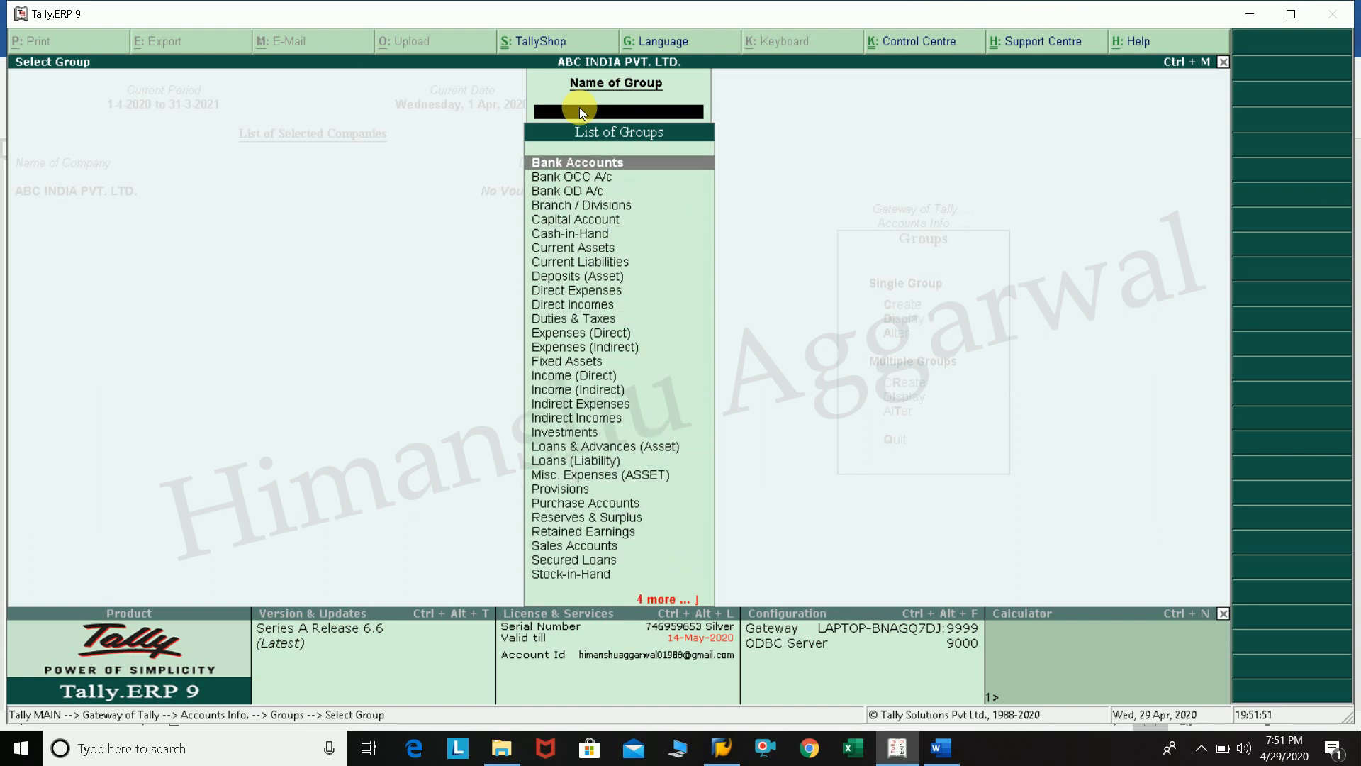
{"action": "key", "text": "Down"}
{"action": "key", "text": "Down"}
{"action": "key", "text": "Down"}
{"action": "key", "text": "Down"}
{"action": "key", "text": "Down"}
{"action": "key", "text": "Down"}
{"action": "key", "text": "Down"}
{"action": "key", "text": "Down"}
{"action": "key", "text": "Down"}
{"action": "key", "text": "Down"}
{"action": "key", "text": "Down"}
{"action": "key", "text": "Down"}
{"action": "key", "text": "Down"}
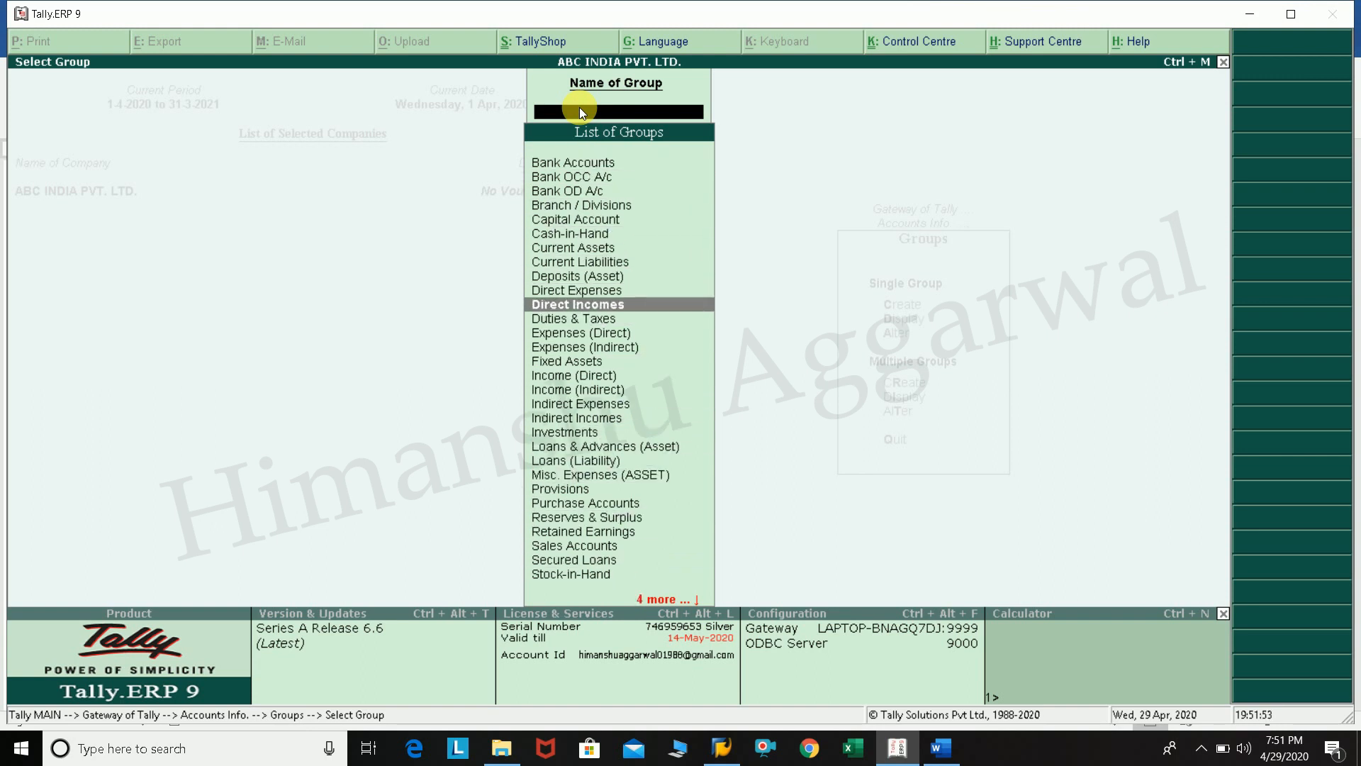
{"action": "key", "text": "Down"}
{"action": "key", "text": "Down"}
{"action": "key", "text": "Down"}
{"action": "key", "text": "Down"}
{"action": "key", "text": "Down"}
{"action": "key", "text": "Down"}
{"action": "key", "text": "Down"}
{"action": "key", "text": "Down"}
{"action": "key", "text": "Down"}
{"action": "key", "text": "Down"}
{"action": "key", "text": "Down"}
{"action": "key", "text": "Down"}
{"action": "key", "text": "Down"}
{"action": "key", "text": "Down"}
{"action": "key", "text": "Down"}
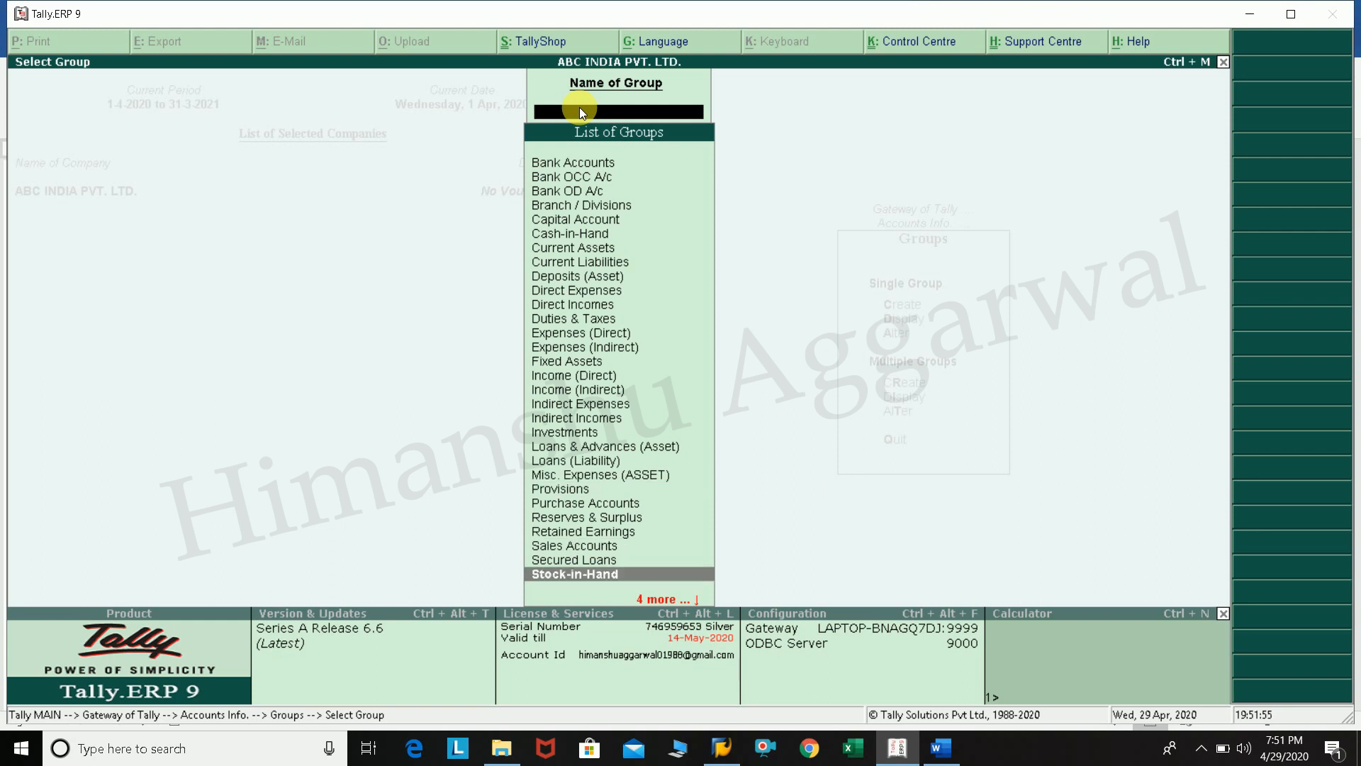
- Review the groups from Bank Accounts to Expenses (Direct), and close the list to return to the accounts information options
{"action": "key", "text": "Up"}
{"action": "key", "text": "Up"}
{"action": "key", "text": "Up"}
{"action": "key", "text": "Up"}
{"action": "key", "text": "Up"}
{"action": "key", "text": "Up"}
{"action": "key", "text": "Up"}
{"action": "key", "text": "Up"}
{"action": "key", "text": "Up"}
{"action": "key", "text": "Up"}
{"action": "key", "text": "Up"}
{"action": "key", "text": "Up"}
{"action": "key", "text": "Up"}
{"action": "key", "text": "Up"}
{"action": "key", "text": "Up"}
{"action": "key", "text": "Up"}
{"action": "key", "text": "Up"}
{"action": "key", "text": "Up"}
{"action": "key", "text": "Up"}
{"action": "key", "text": "Up"}
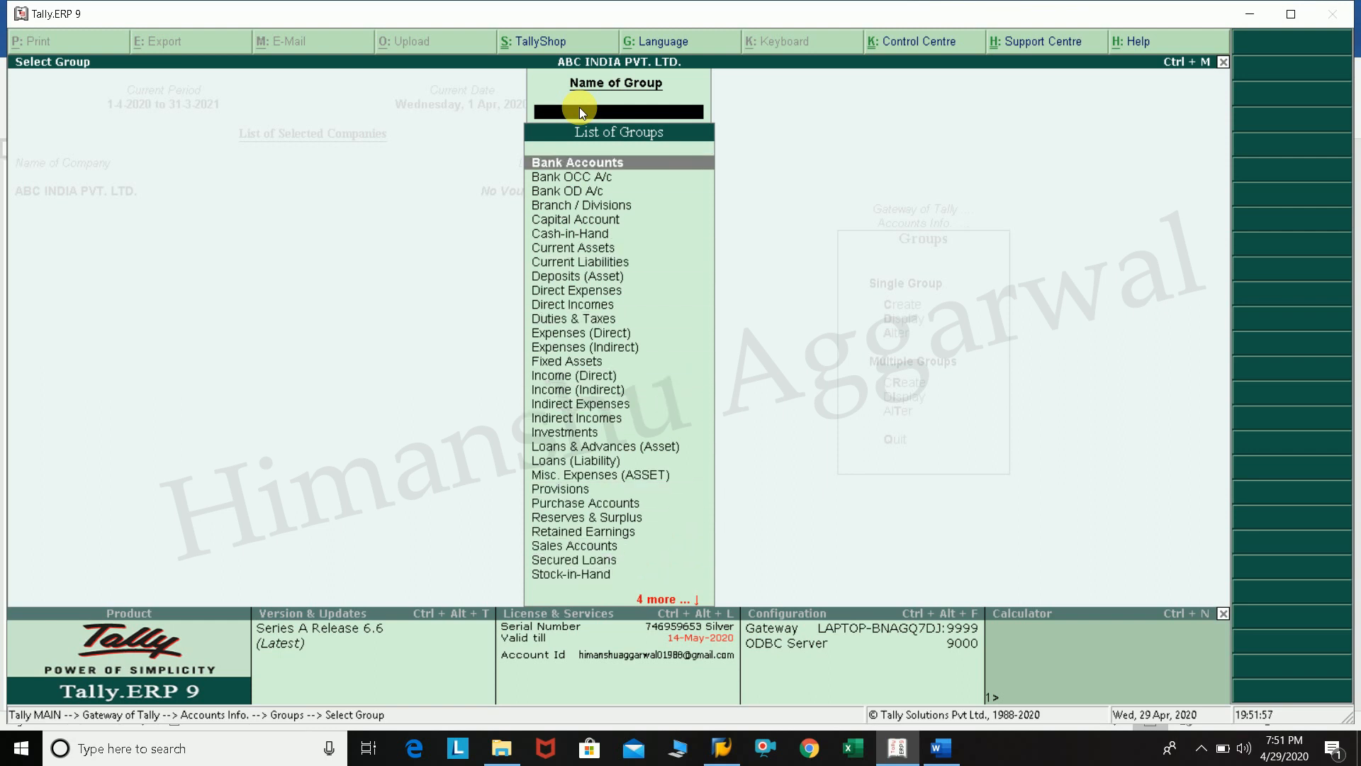
{"action": "key", "text": "Down"}
{"action": "key", "text": "Down"}
{"action": "key", "text": "Down"}
{"action": "key", "text": "Down"}
{"action": "key", "text": "Down"}
{"action": "key", "text": "Down"}
{"action": "key", "text": "Down"}
{"action": "key", "text": "Down"}
{"action": "key", "text": "Down"}
{"action": "key", "text": "Down"}
{"action": "key", "text": "Down"}
{"action": "key", "text": "Down"}
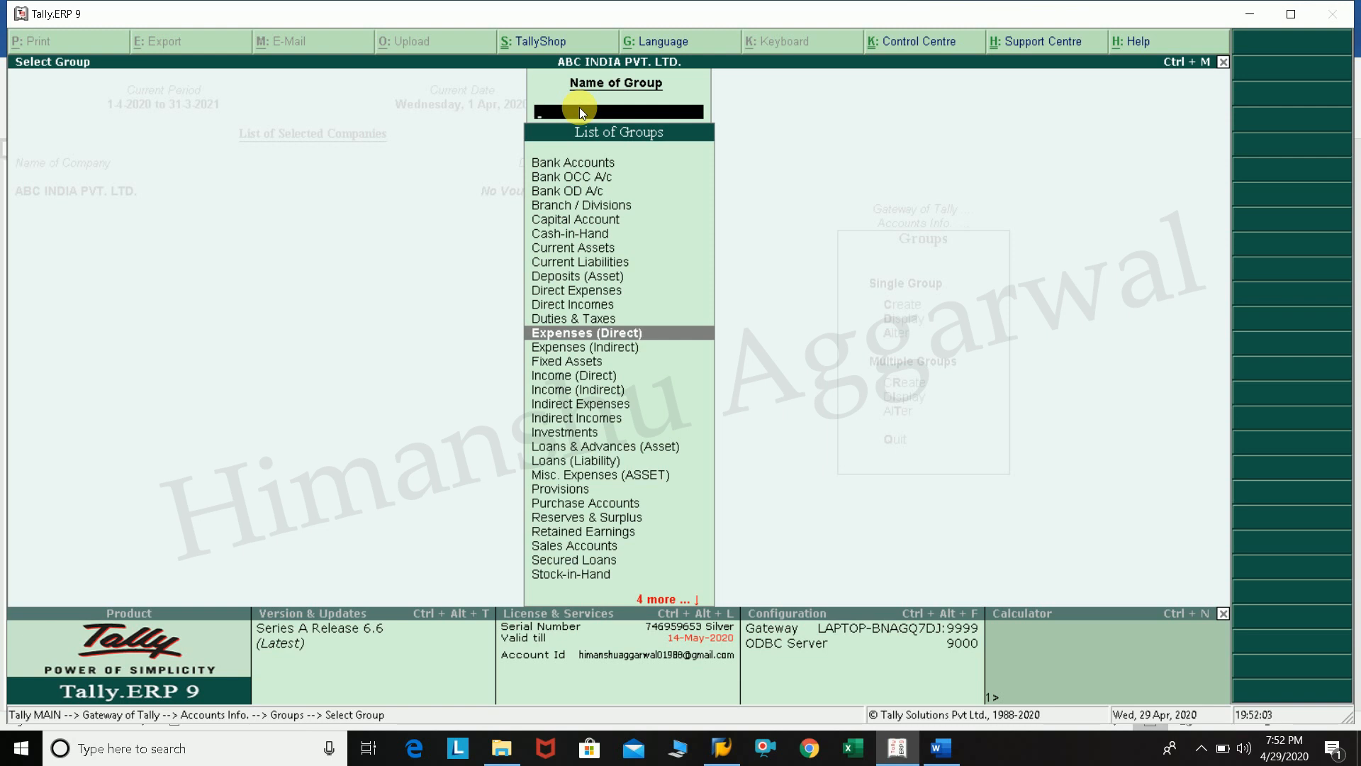
{"action": "key", "text": "Escape"}
{"action": "key", "text": "Escape"}
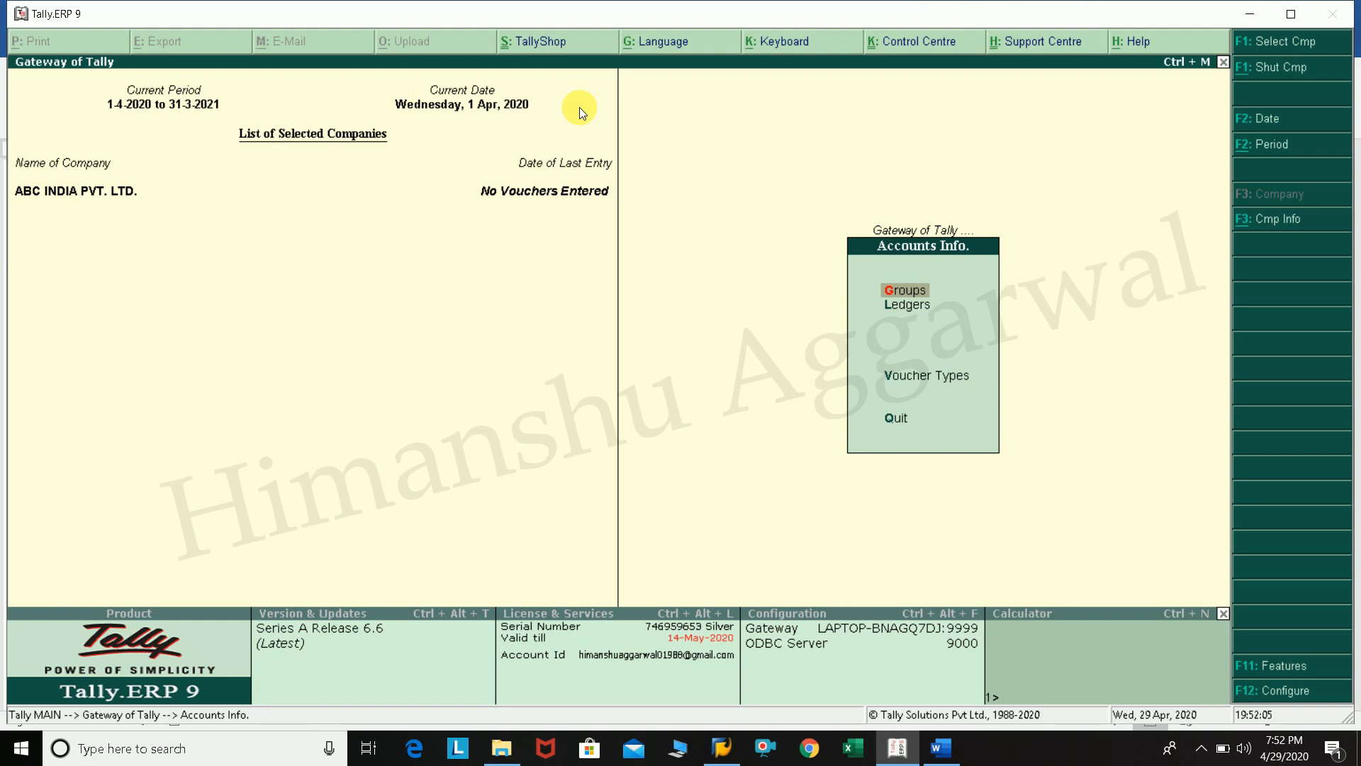
- Display the list of groups for a single group and examine the entries through Secured Loans
{"action": "key", "text": "Down"}
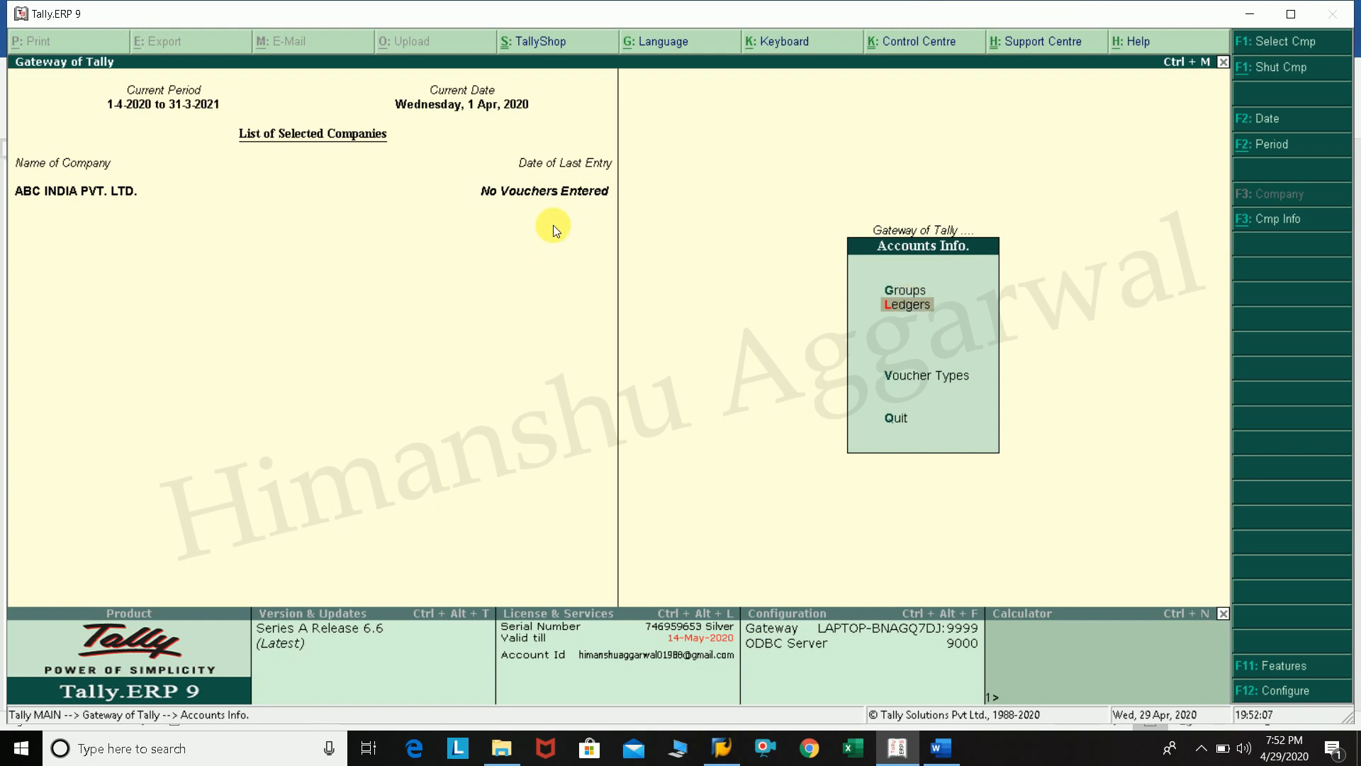
{"action": "key", "text": "Up"}
{"action": "key", "text": "Return"}
{"action": "key", "text": "Down"}
{"action": "key", "text": "Return"}
{"action": "key", "text": "Down"}
{"action": "key", "text": "Down"}
{"action": "key", "text": "Down"}
{"action": "key", "text": "Down"}
{"action": "key", "text": "Down"}
{"action": "key", "text": "Down"}
{"action": "key", "text": "Down"}
{"action": "key", "text": "Down"}
{"action": "key", "text": "Down"}
{"action": "key", "text": "Down"}
{"action": "key", "text": "Down"}
{"action": "key", "text": "Down"}
{"action": "key", "text": "Down"}
{"action": "key", "text": "Down"}
{"action": "key", "text": "Down"}
{"action": "key", "text": "Down"}
{"action": "key", "text": "Down"}
{"action": "key", "text": "Down"}
{"action": "key", "text": "Down"}
{"action": "key", "text": "Down"}
{"action": "key", "text": "Down"}
{"action": "key", "text": "Down"}
{"action": "key", "text": "Down"}
{"action": "key", "text": "Up"}
{"action": "key", "text": "Up"}
{"action": "key", "text": "Up"}
{"action": "key", "text": "Up"}
{"action": "key", "text": "Up"}
{"action": "key", "text": "Up"}
{"action": "key", "text": "Up"}
{"action": "key", "text": "Up"}
{"action": "key", "text": "Down"}
{"action": "key", "text": "Down"}
{"action": "key", "text": "Down"}
{"action": "key", "text": "Down"}
{"action": "key", "text": "Down"}
{"action": "key", "text": "Down"}
{"action": "key", "text": "Down"}
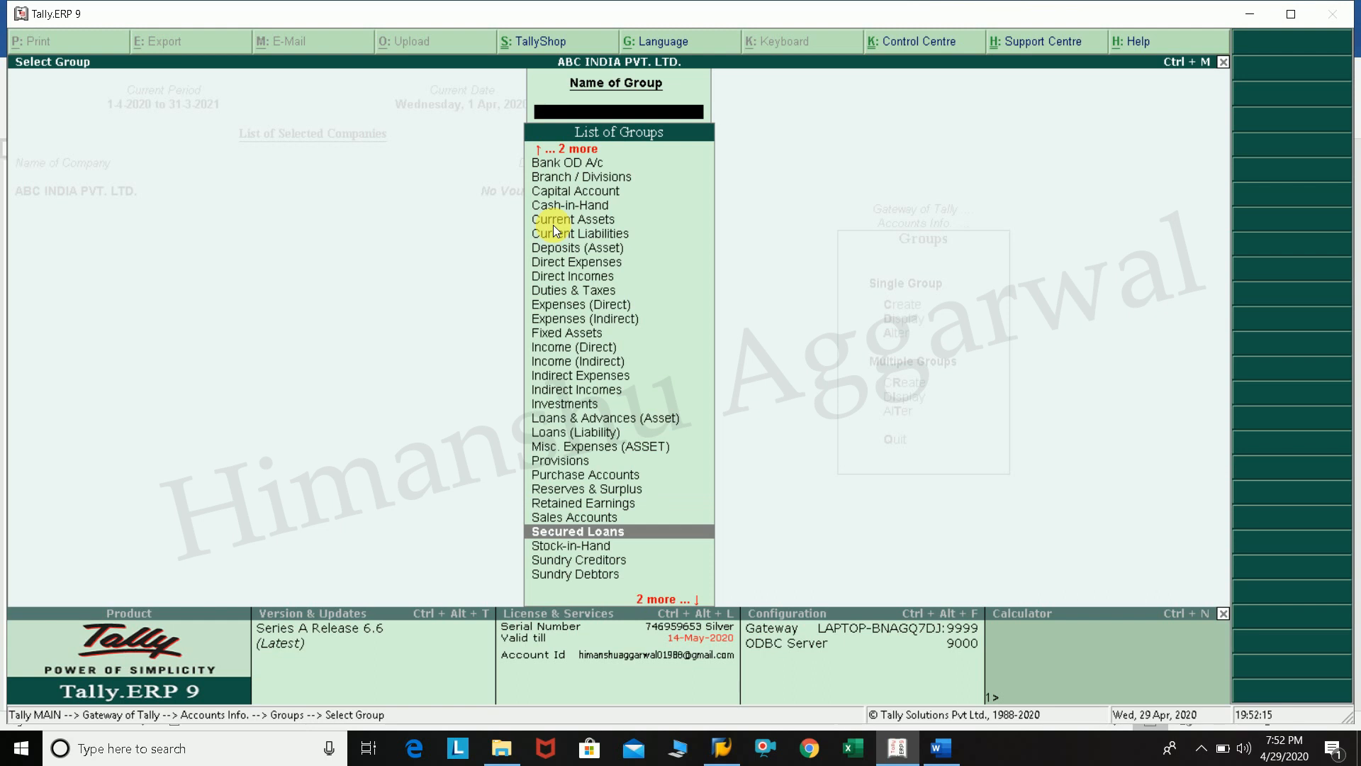
- Close the list of groups, view the blank creation form for a single group and return to the group options
{"action": "key", "text": "Escape"}
{"action": "key", "text": "Up"}
{"action": "key", "text": "Return"}
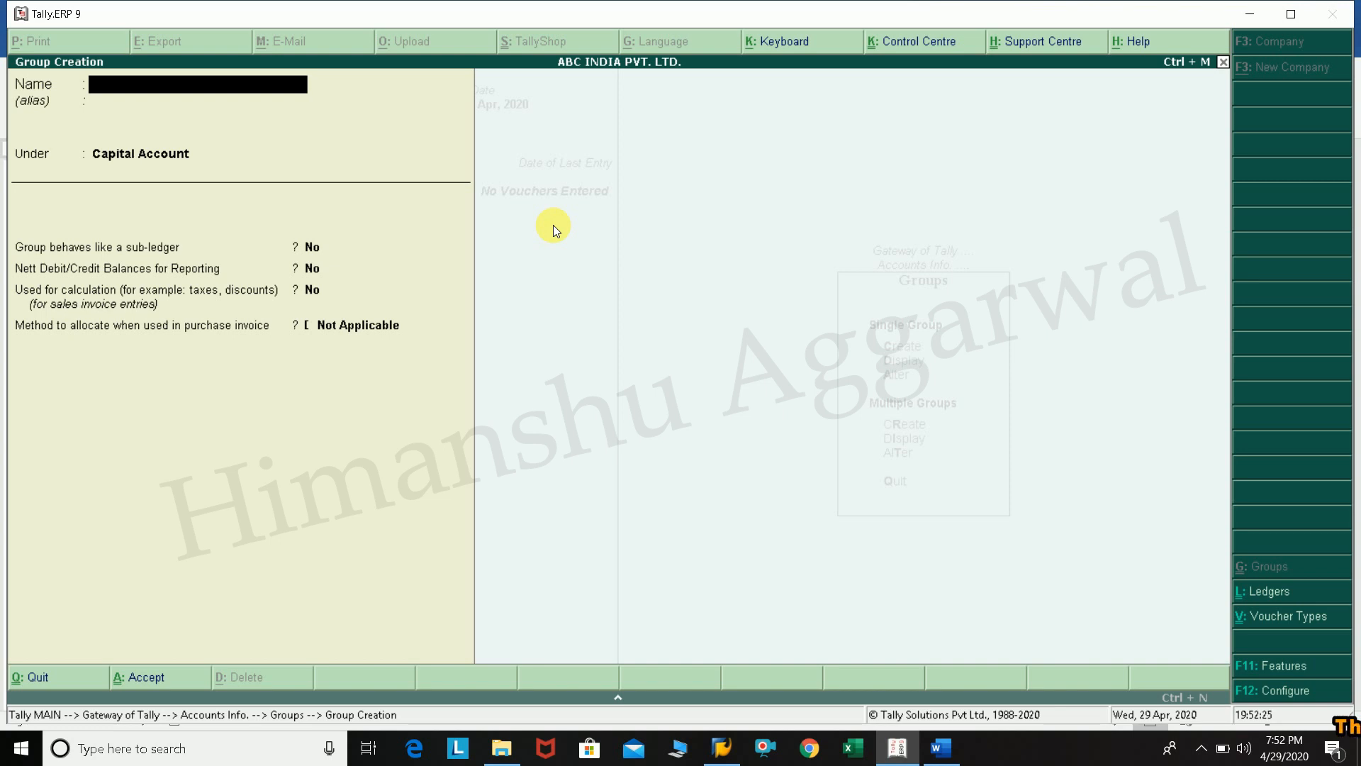
{"action": "key", "text": "Escape"}
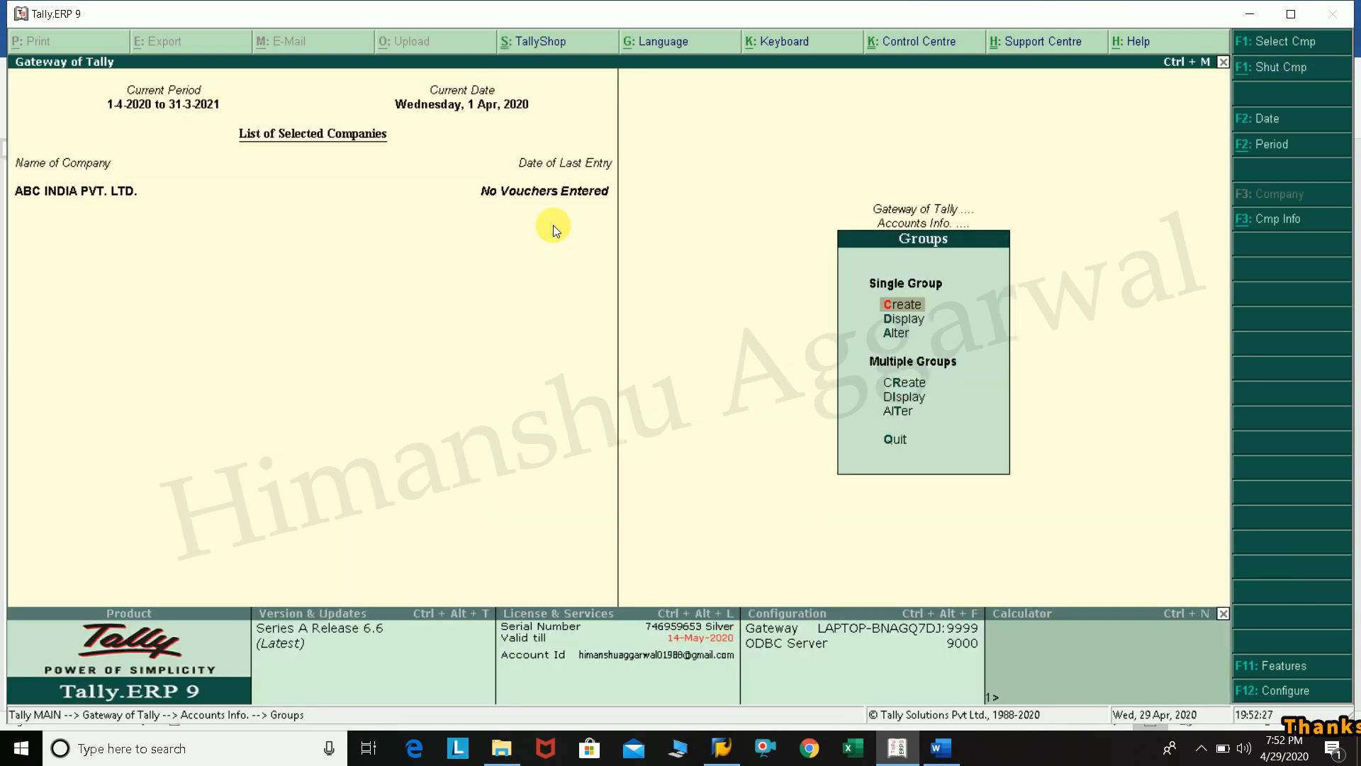
- Display the single-group list again, look through its predefined groups in both directions and close the list
{"action": "key", "text": "Down"}
{"action": "key", "text": "Return"}
{"action": "key", "text": "Down"}
{"action": "key", "text": "Down"}
{"action": "key", "text": "Down"}
{"action": "key", "text": "Down"}
{"action": "key", "text": "Down"}
{"action": "key", "text": "Down"}
{"action": "key", "text": "Down"}
{"action": "key", "text": "Down"}
{"action": "key", "text": "Down"}
{"action": "key", "text": "Down"}
{"action": "key", "text": "Down"}
{"action": "key", "text": "Down"}
{"action": "key", "text": "Down"}
{"action": "key", "text": "Down"}
{"action": "key", "text": "Down"}
{"action": "key", "text": "Down"}
{"action": "key", "text": "Down"}
{"action": "key", "text": "Down"}
{"action": "key", "text": "Down"}
{"action": "key", "text": "Down"}
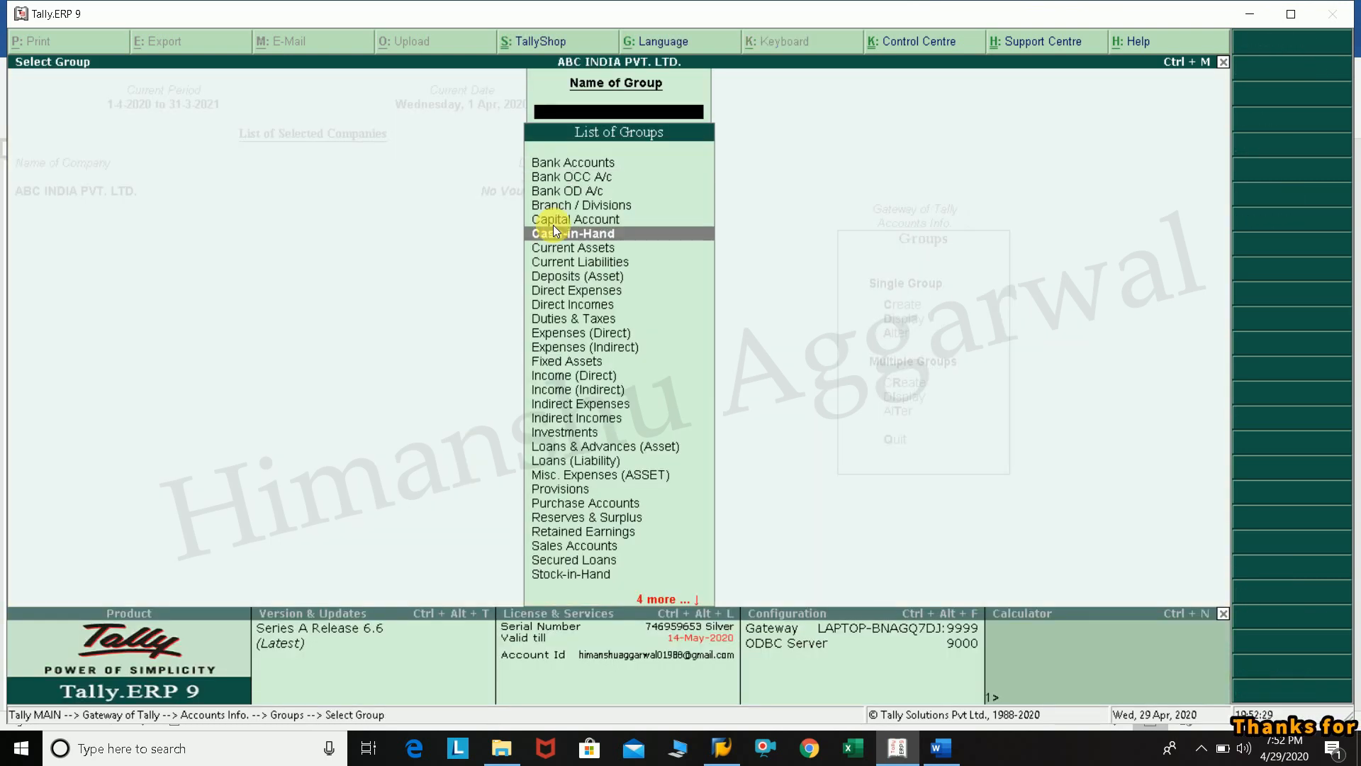
{"action": "key", "text": "Down"}
{"action": "key", "text": "Down"}
{"action": "key", "text": "Down"}
{"action": "key", "text": "Down"}
{"action": "key", "text": "Up"}
{"action": "key", "text": "Up"}
{"action": "key", "text": "Up"}
{"action": "key", "text": "Up"}
{"action": "key", "text": "Up"}
{"action": "key", "text": "Up"}
{"action": "key", "text": "Up"}
{"action": "key", "text": "Up"}
{"action": "key", "text": "Up"}
{"action": "key", "text": "Up"}
{"action": "key", "text": "Escape"}
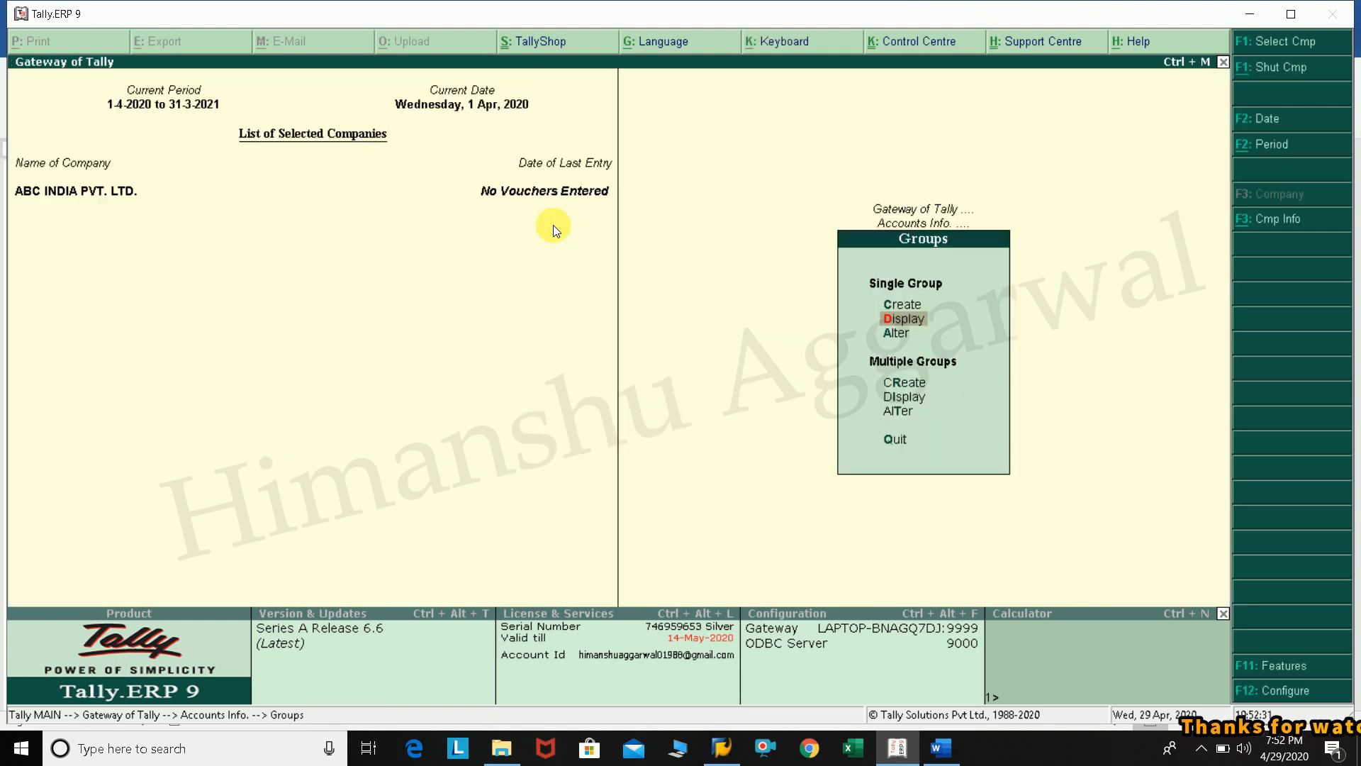
- Open the ledger options in the accounts information, consult Assignment No.1 in the Word e-book and return to Tally.ERP 9
{"action": "key", "text": "Escape"}
{"action": "key", "text": "Down"}
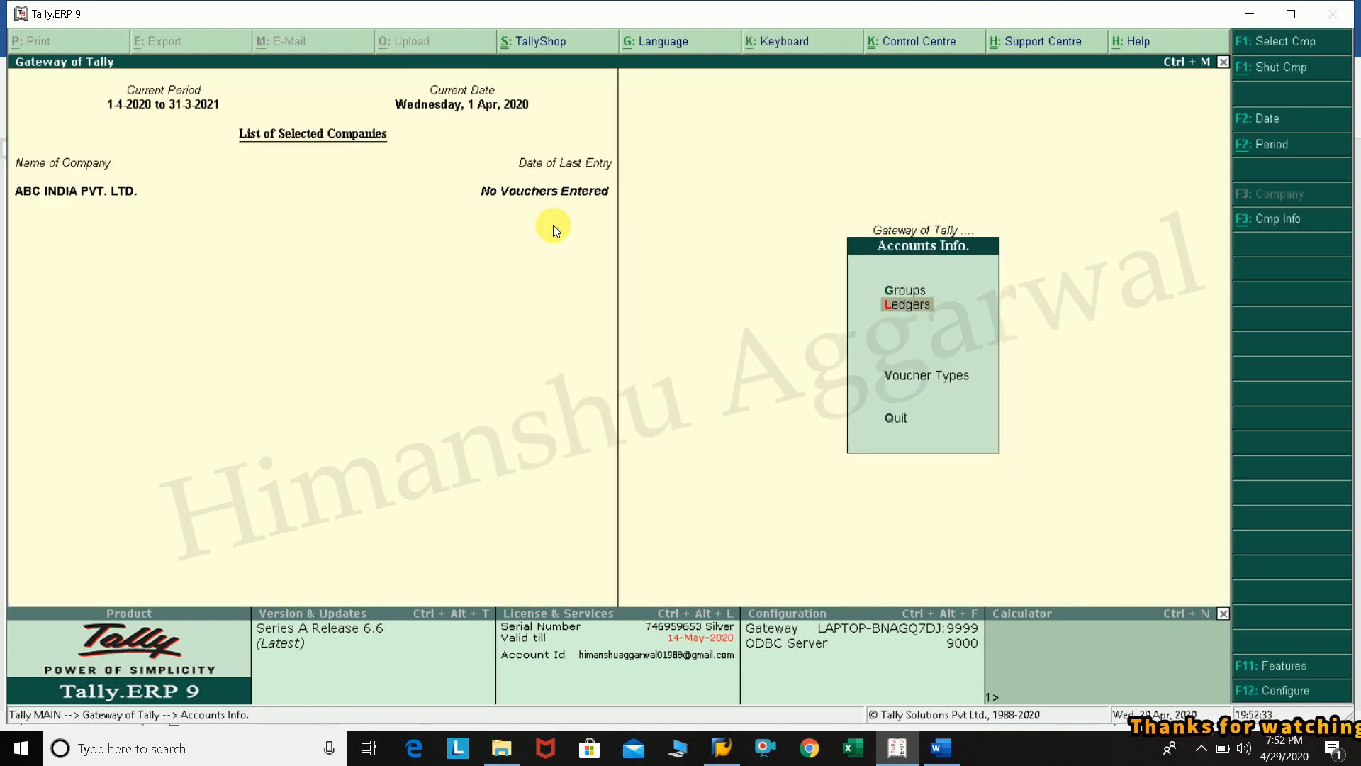
{"action": "key", "text": "Return"}
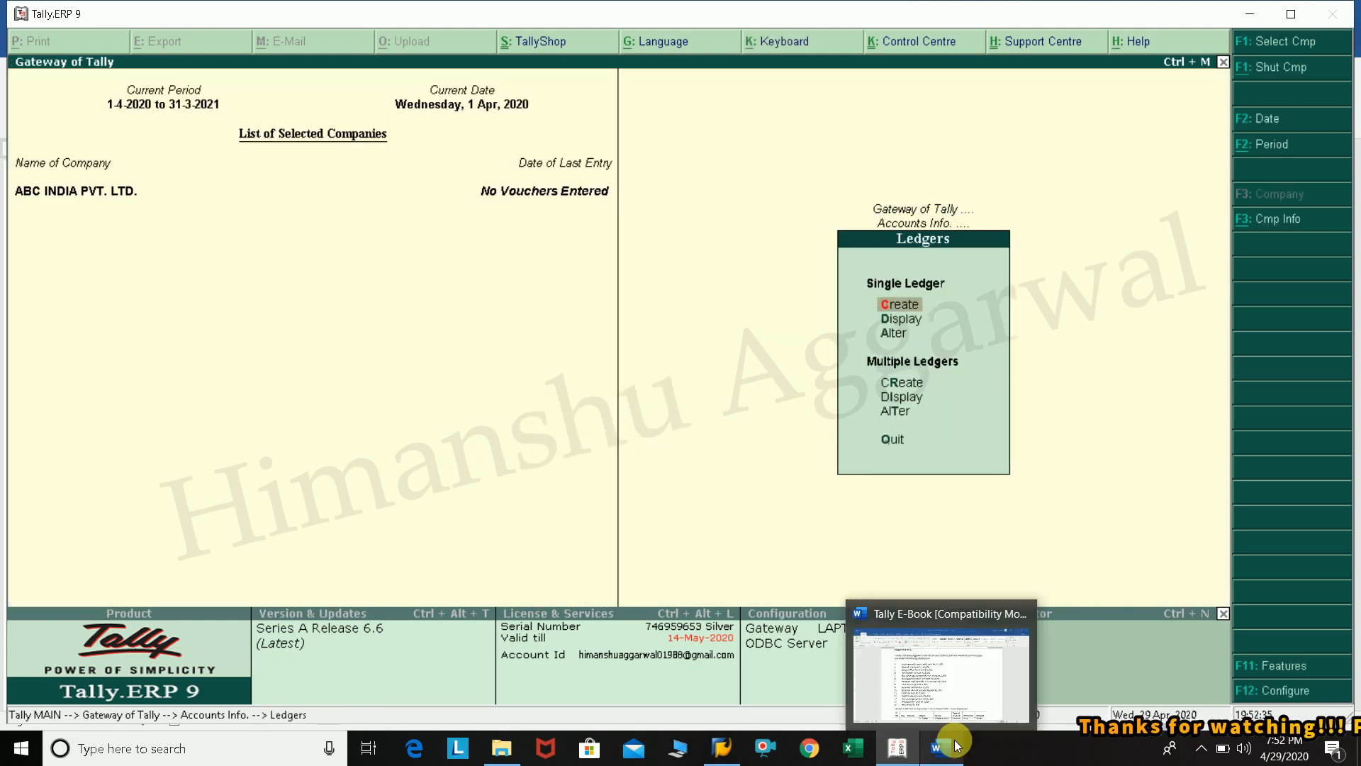
{"action": "left_click", "coordinate": [955, 745]}
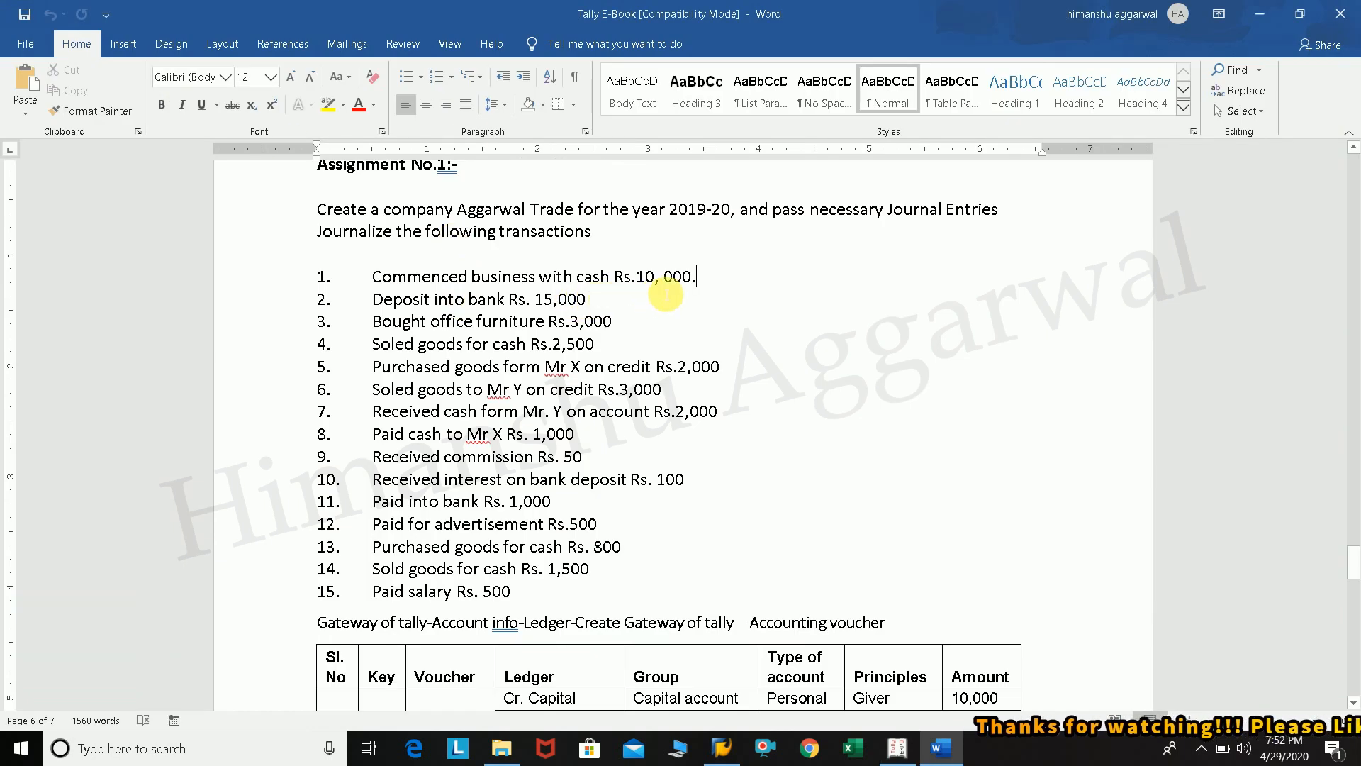
{"action": "mouse_move", "coordinate": [950, 749]}
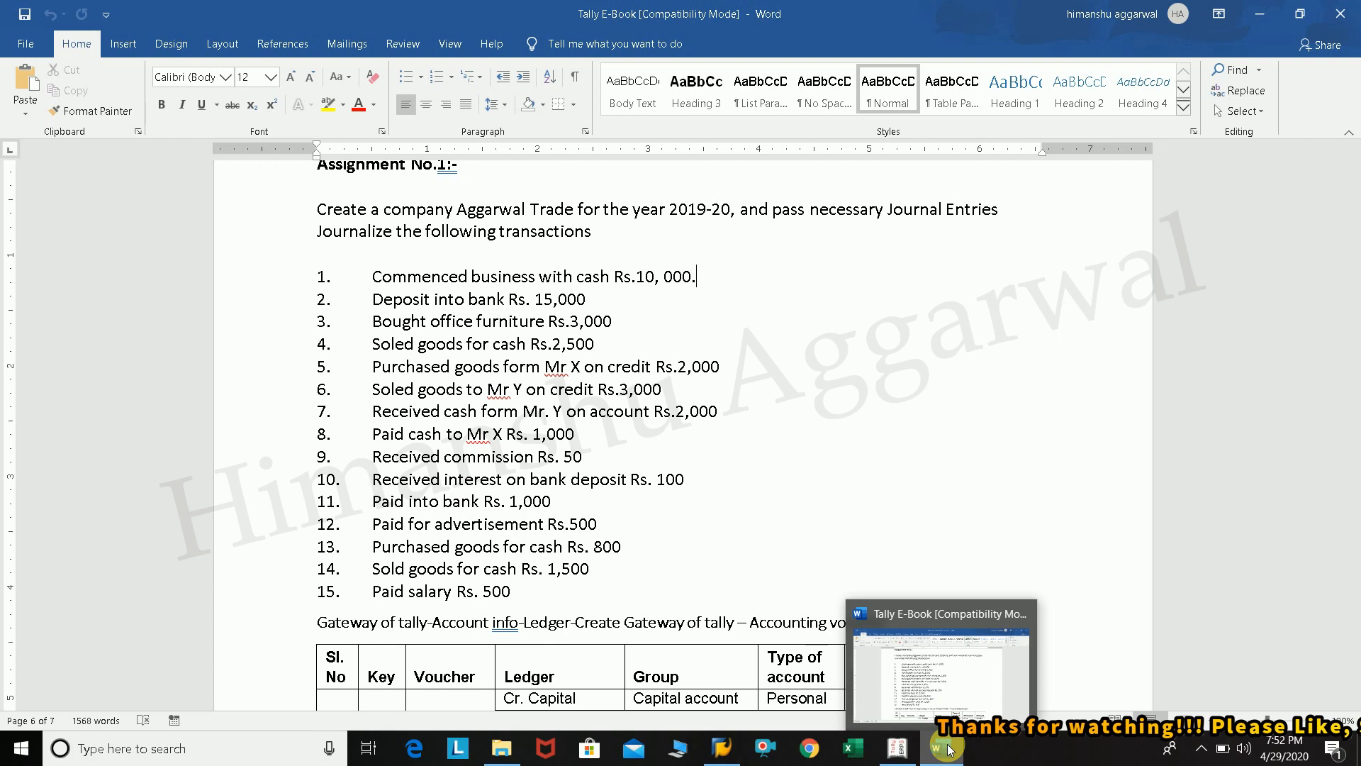
{"action": "left_click", "coordinate": [906, 750]}
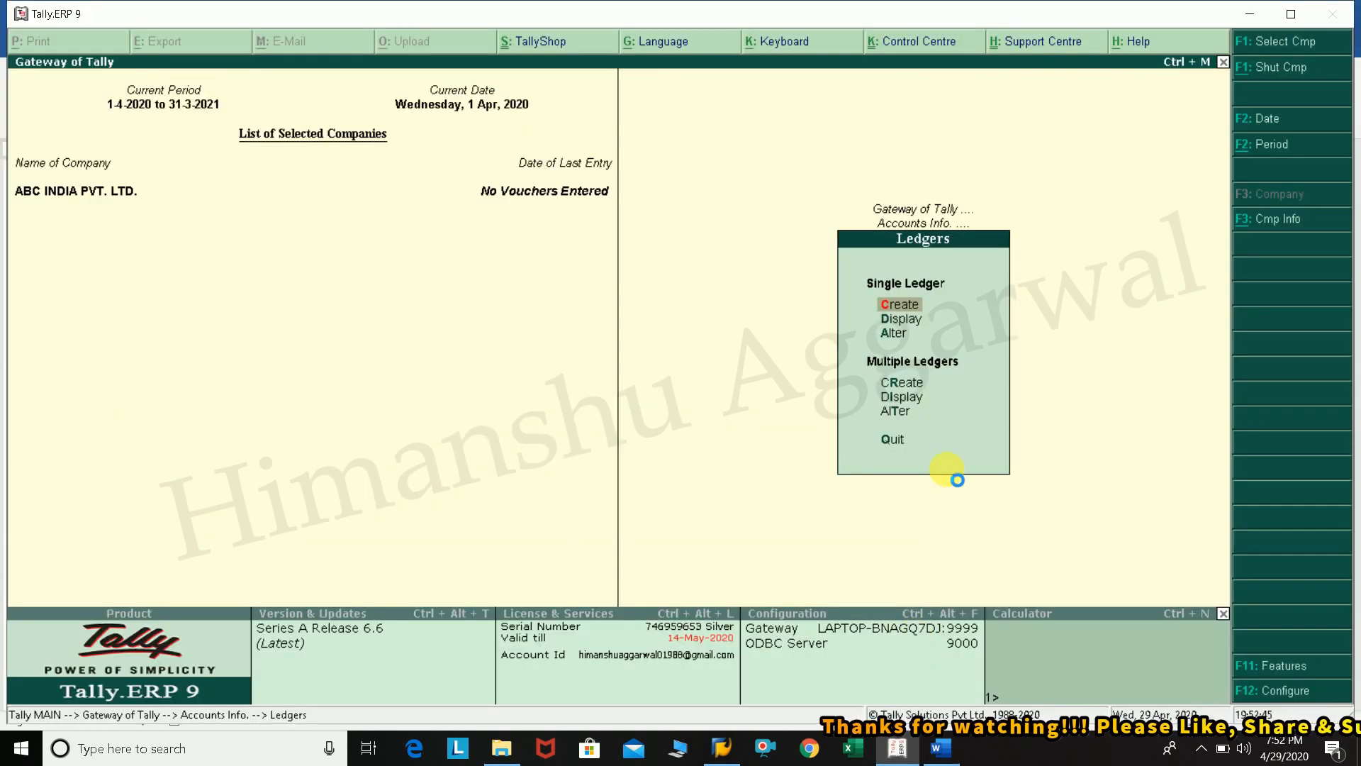
- View the blank single-ledger creation form and the list of existing ledgers, and return to the ledger options
{"action": "key", "text": "Return"}
{"action": "key", "text": "Escape"}
{"action": "key", "text": "y"}
{"action": "key", "text": "Down"}
{"action": "key", "text": "Return"}
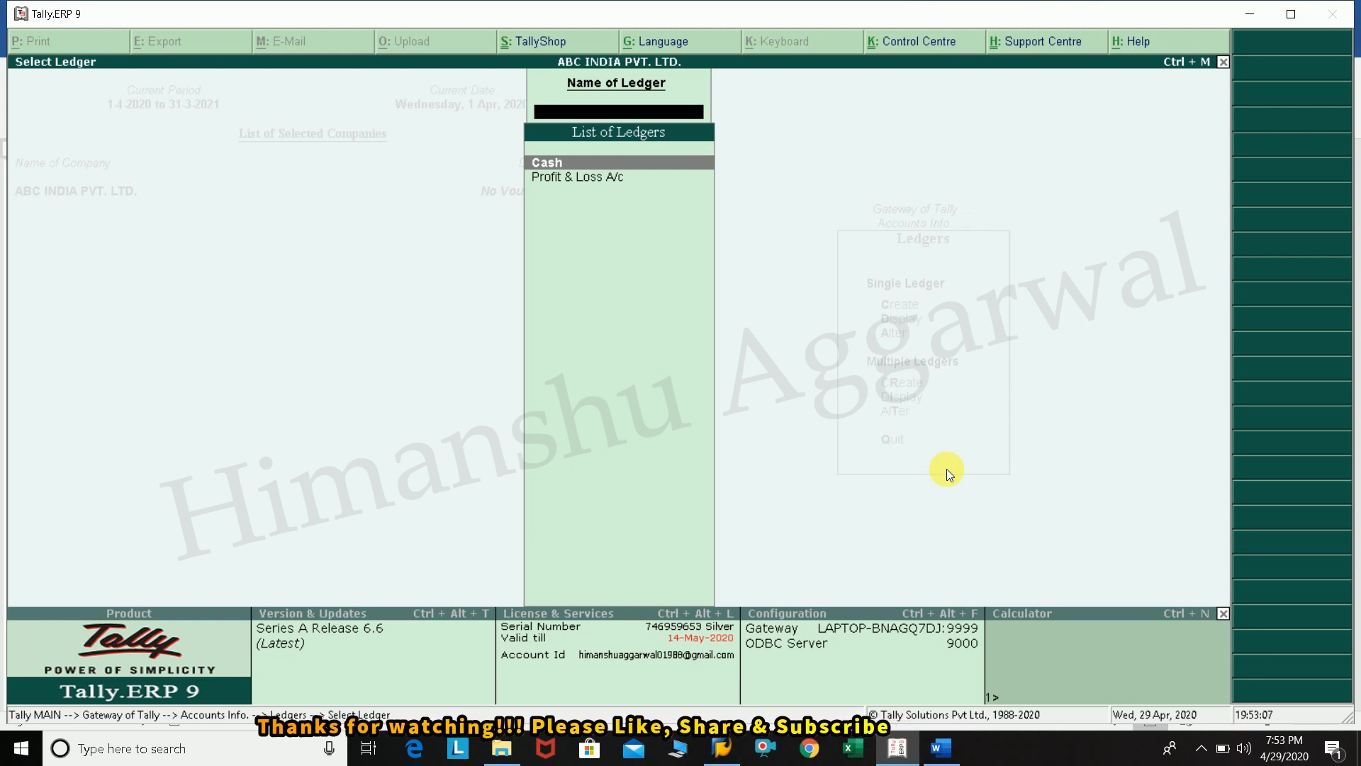
{"action": "key", "text": "Escape"}
{"action": "key", "text": "Up"}
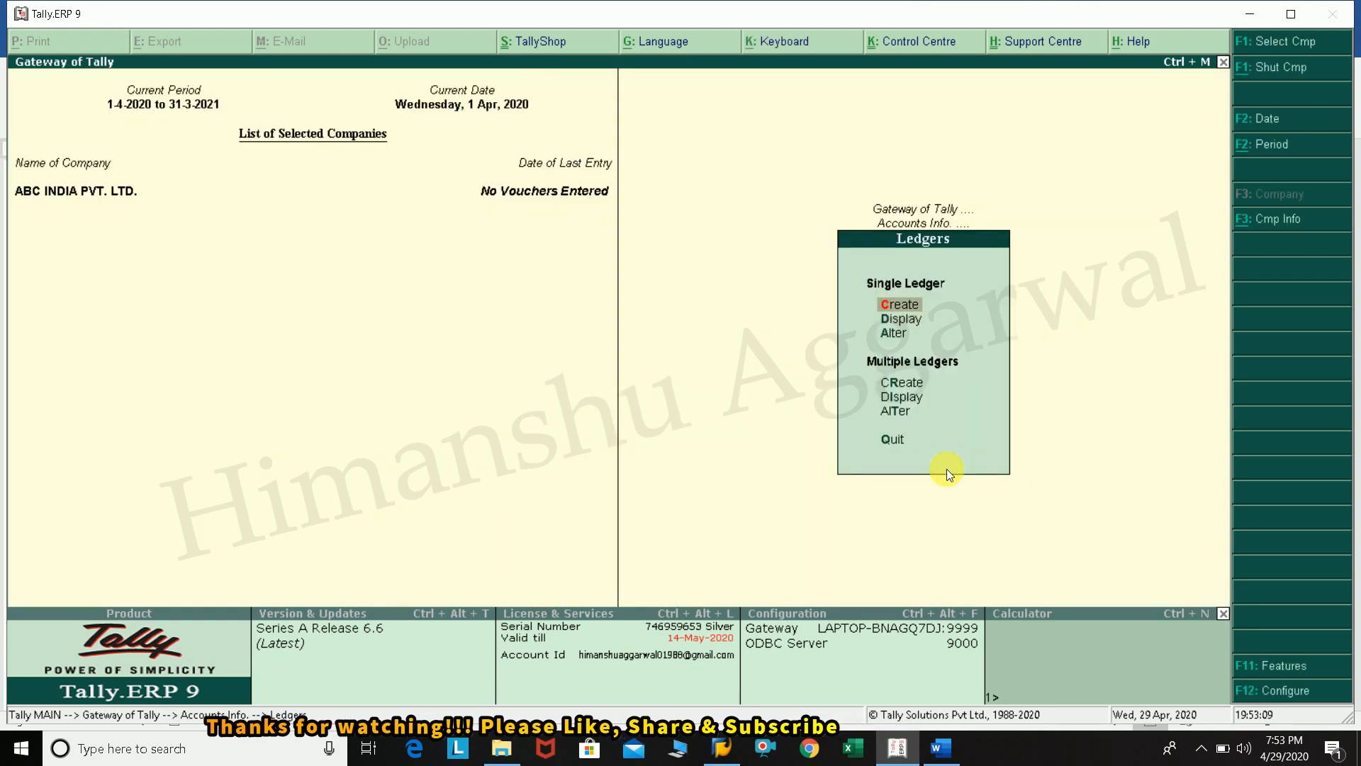
- Start a new single ledger named Capital Accounts, leaving its alias blank
{"action": "key", "text": "Return"}
{"action": "key", "text": "Escape"}
{"action": "key", "text": "Return"}
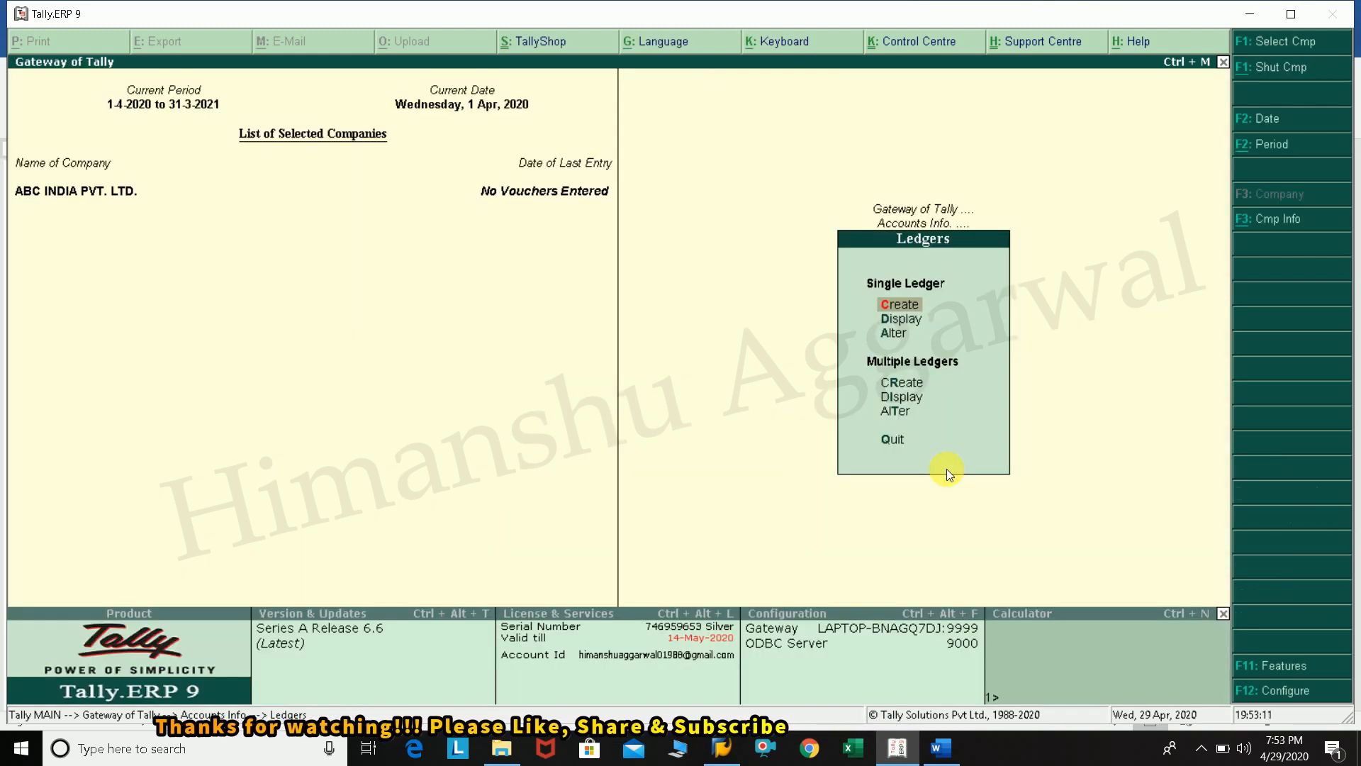
{"action": "key", "text": "Return"}
{"action": "type", "text": "Capi"}
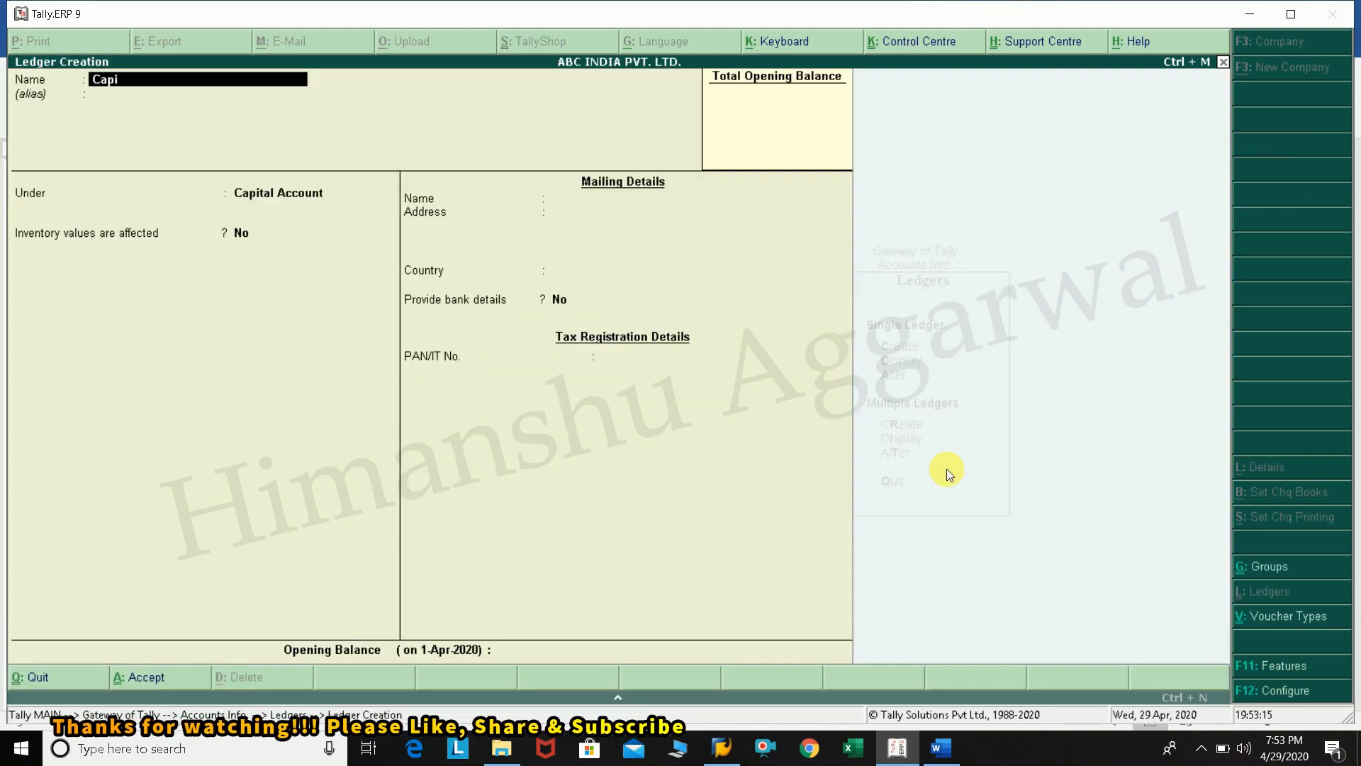
{"action": "type", "text": "tal Accounts"}
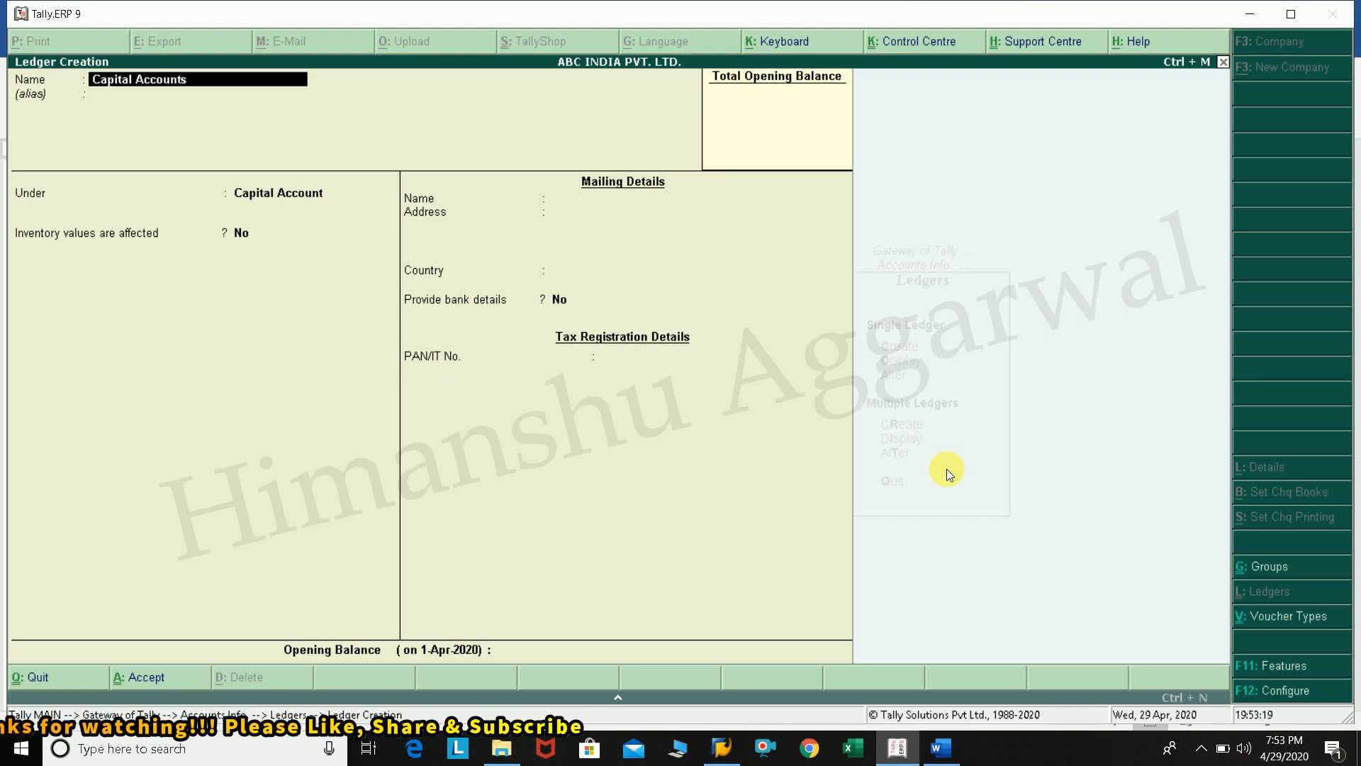
{"action": "key", "text": "Return"}
{"action": "key", "text": "Return"}
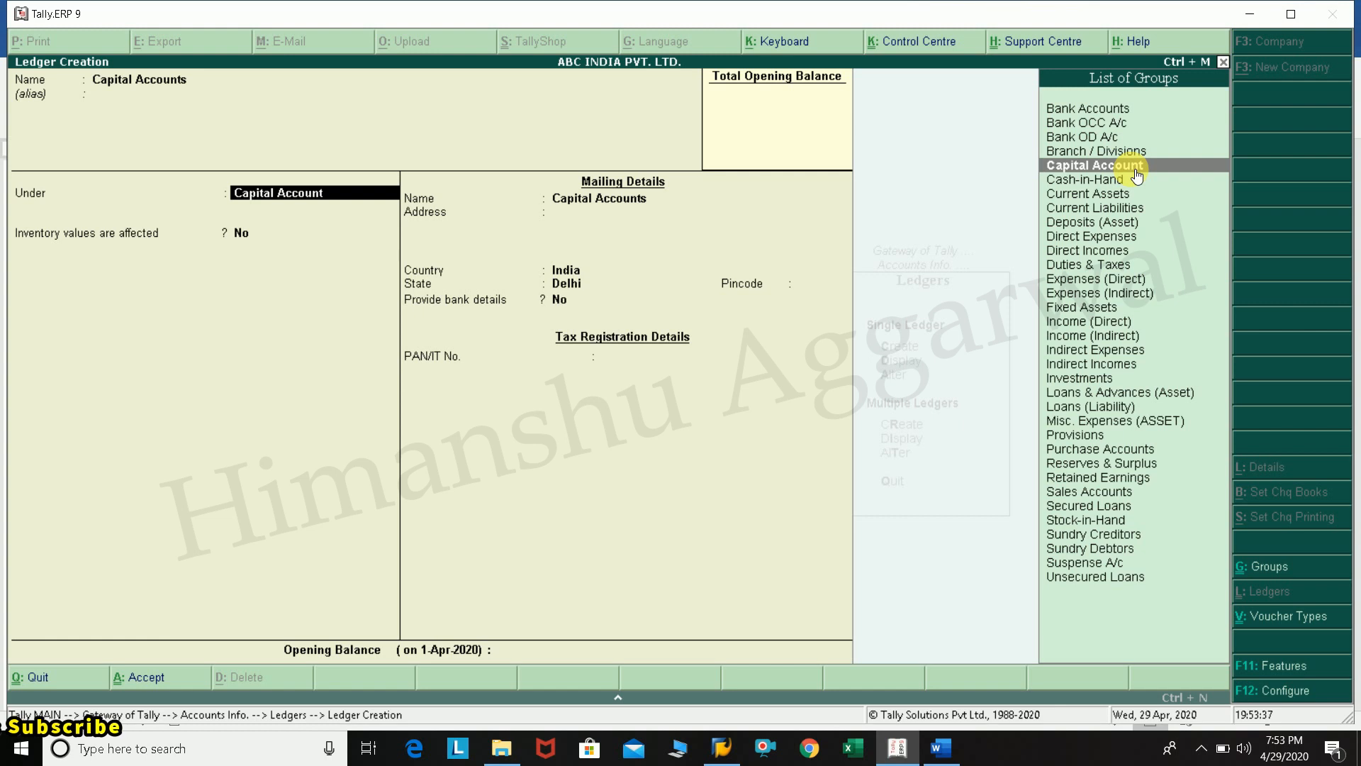
- Examine the groups available for the new ledger from Bank Accounts down to Indirect Expenses
{"action": "key", "text": "Up"}
{"action": "key", "text": "Up"}
{"action": "key", "text": "Up"}
{"action": "key", "text": "Up"}
{"action": "key", "text": "Down"}
{"action": "key", "text": "Down"}
{"action": "key", "text": "Down"}
{"action": "key", "text": "Down"}
{"action": "key", "text": "Down"}
{"action": "key", "text": "Down"}
{"action": "key", "text": "Down"}
{"action": "key", "text": "Down"}
{"action": "key", "text": "Down"}
{"action": "key", "text": "Down"}
{"action": "key", "text": "Down"}
{"action": "key", "text": "Down"}
{"action": "key", "text": "Down"}
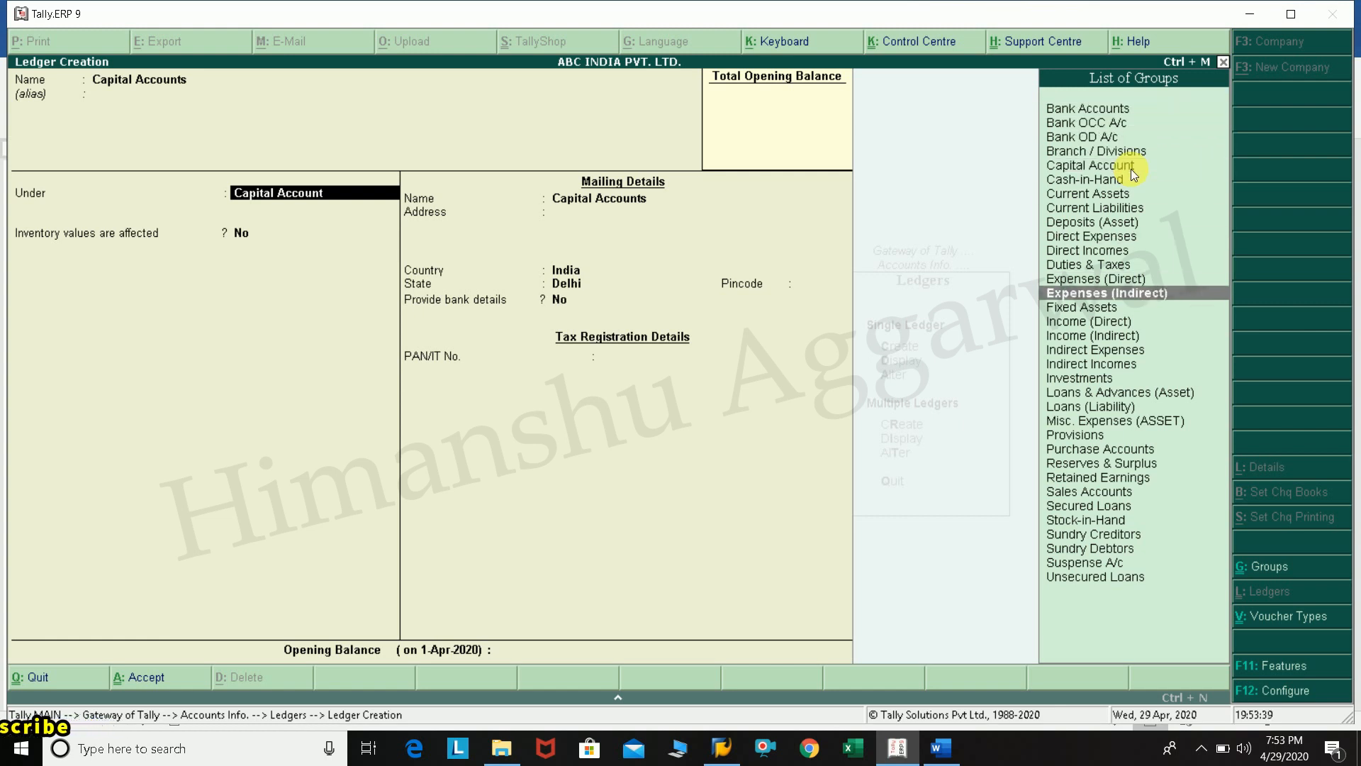
{"action": "key", "text": "Down"}
{"action": "key", "text": "Down"}
{"action": "key", "text": "Down"}
{"action": "key", "text": "Down"}
- Go back up the list of groups and place the ledger under Capital Account
{"action": "key", "text": "Up"}
{"action": "key", "text": "Up"}
{"action": "key", "text": "Up"}
{"action": "key", "text": "Up"}
{"action": "key", "text": "Up"}
{"action": "key", "text": "Up"}
{"action": "key", "text": "Up"}
{"action": "key", "text": "Up"}
{"action": "key", "text": "Up"}
{"action": "key", "text": "Up"}
{"action": "key", "text": "Up"}
{"action": "key", "text": "Up"}
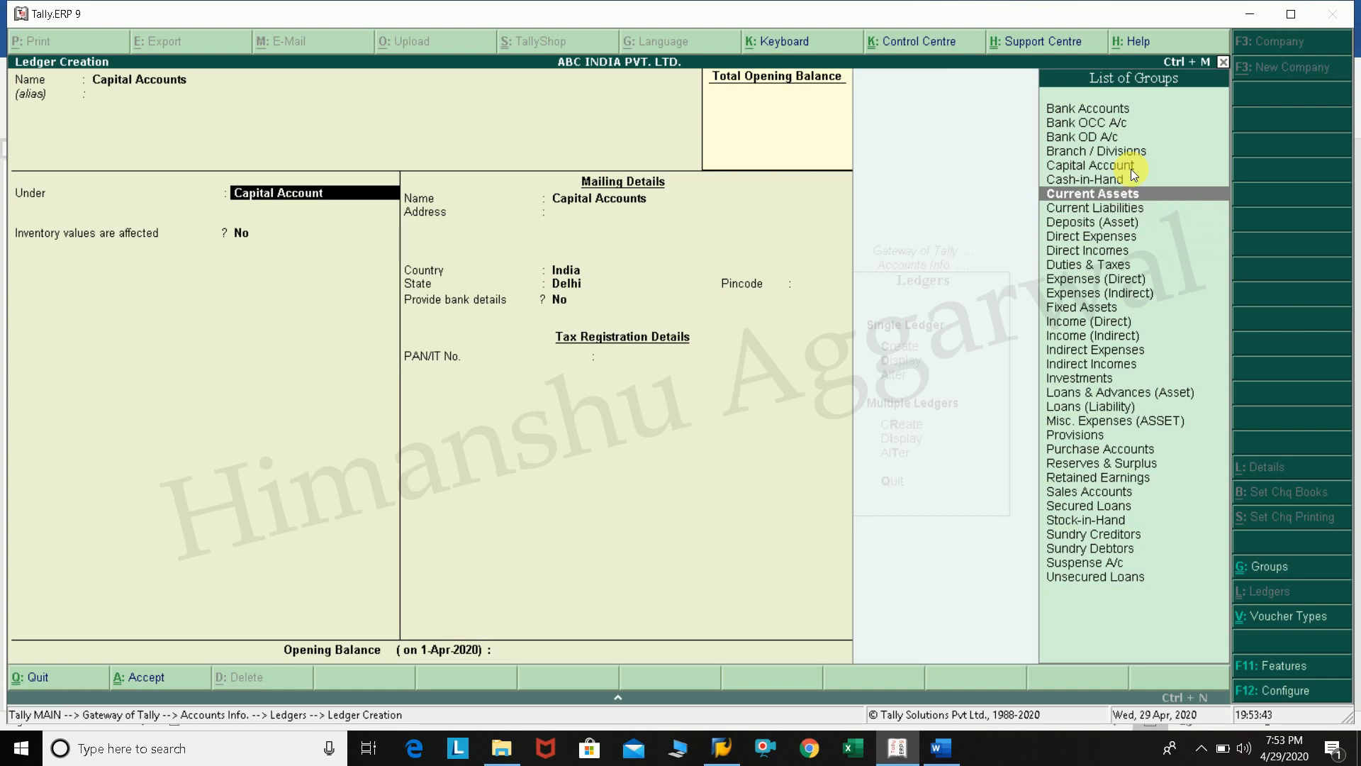
{"action": "key", "text": "Return"}
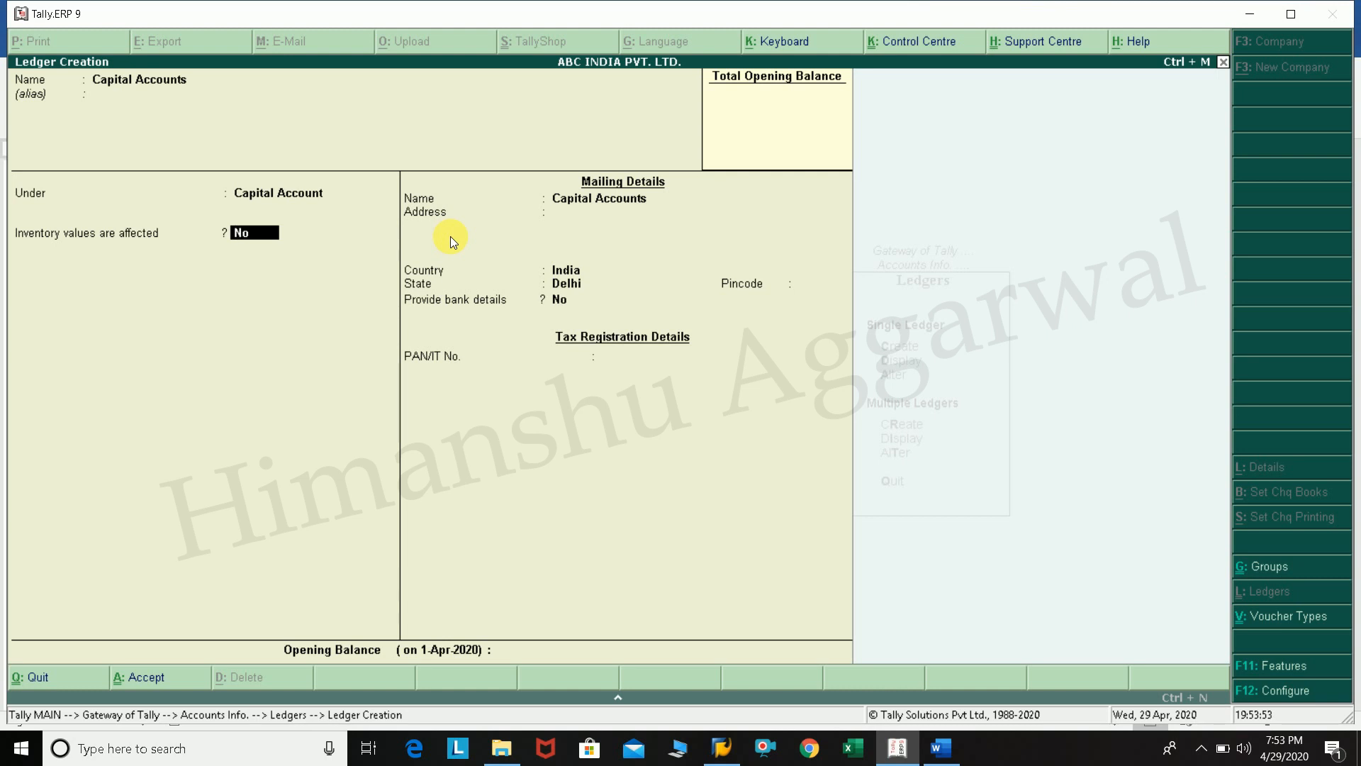
- Review the ledger configuration options, close them and go back to the ledger's name and alias fields
{"action": "key", "text": "F12"}
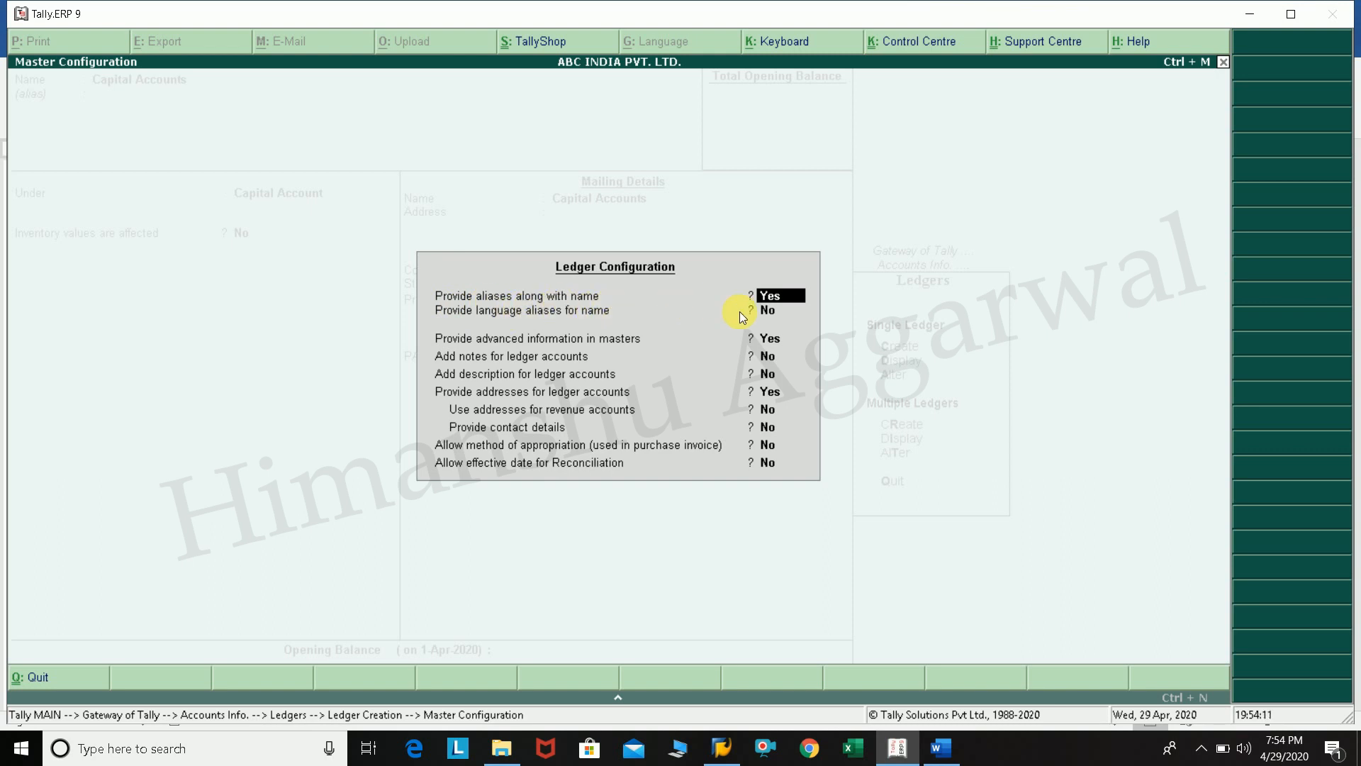
{"action": "key", "text": "ctrl+a"}
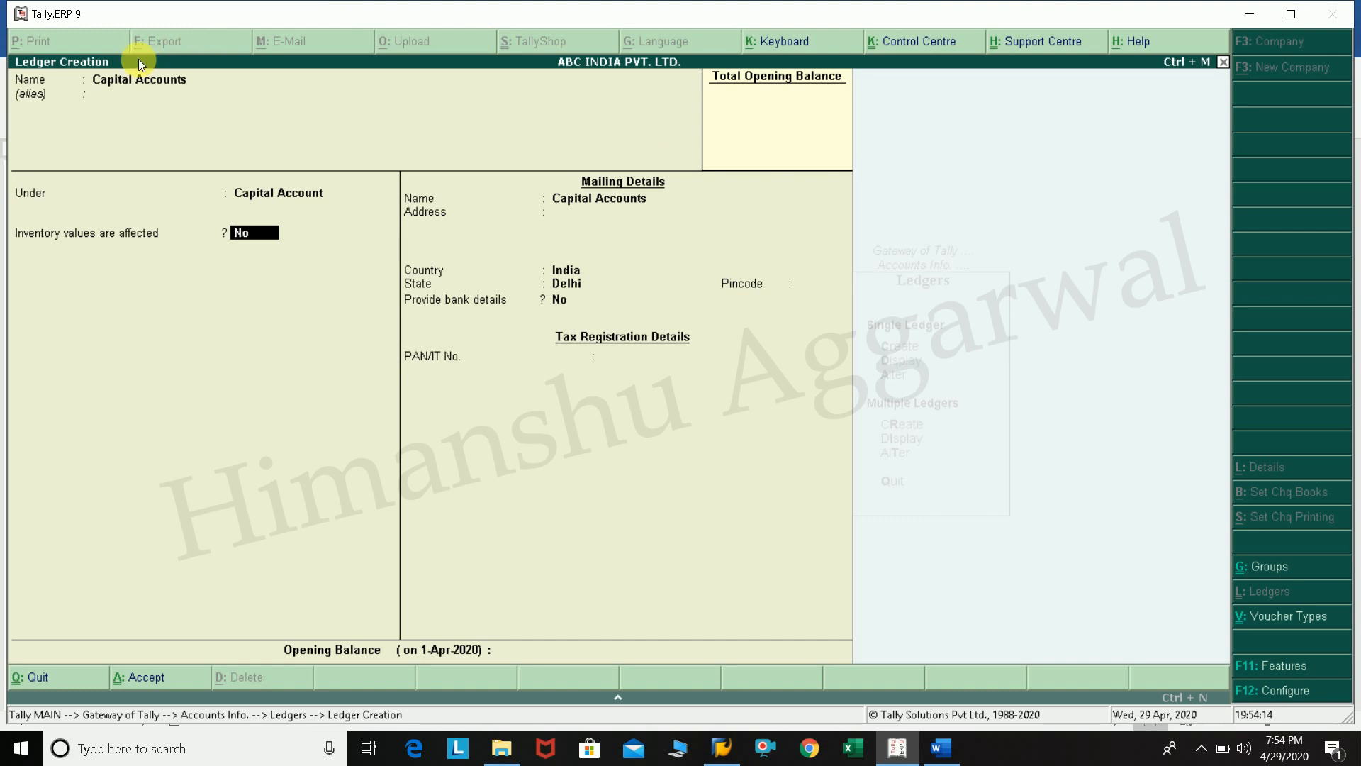
{"action": "key", "text": "BackSpace"}
{"action": "key", "text": "BackSpace"}
{"action": "key", "text": "BackSpace"}
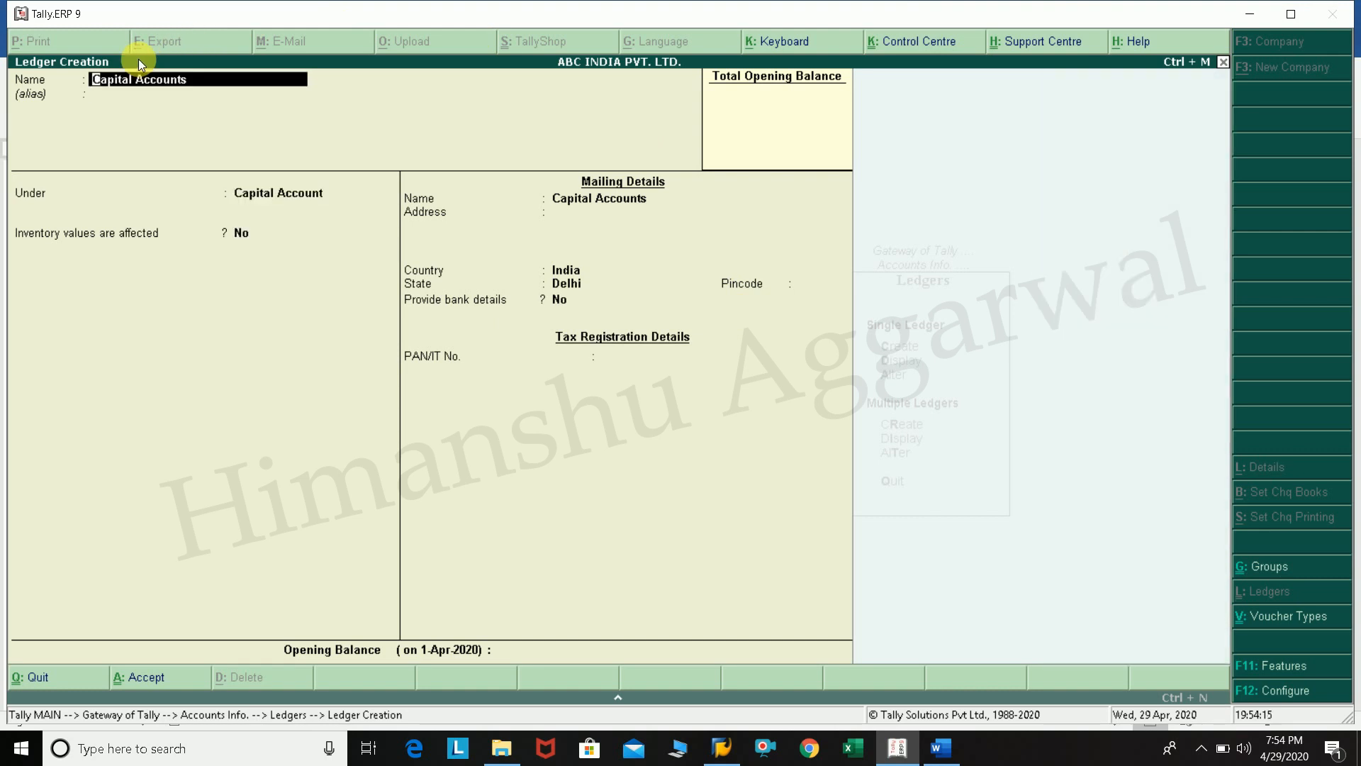
{"action": "key", "text": "Return"}
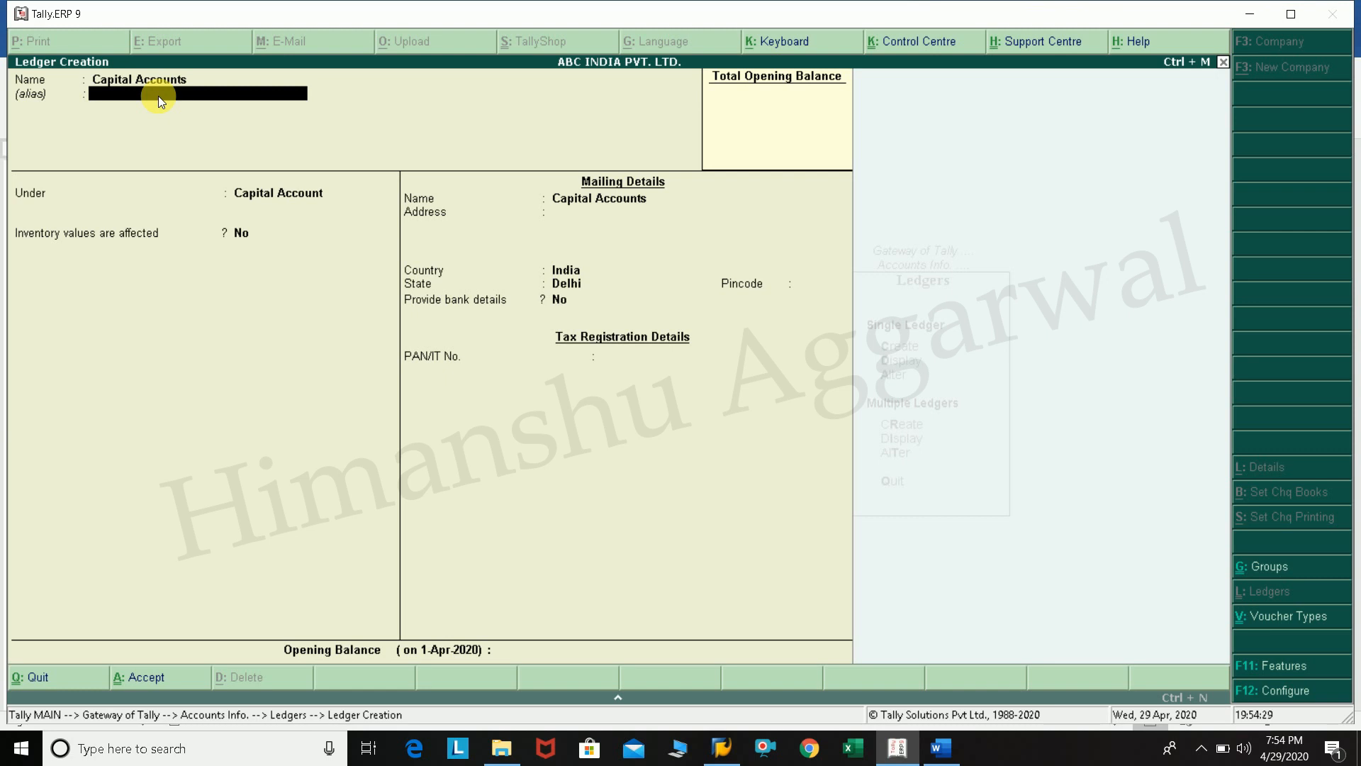
- Set the ledger configuration to provide language aliases for the name
{"action": "key", "text": "F12"}
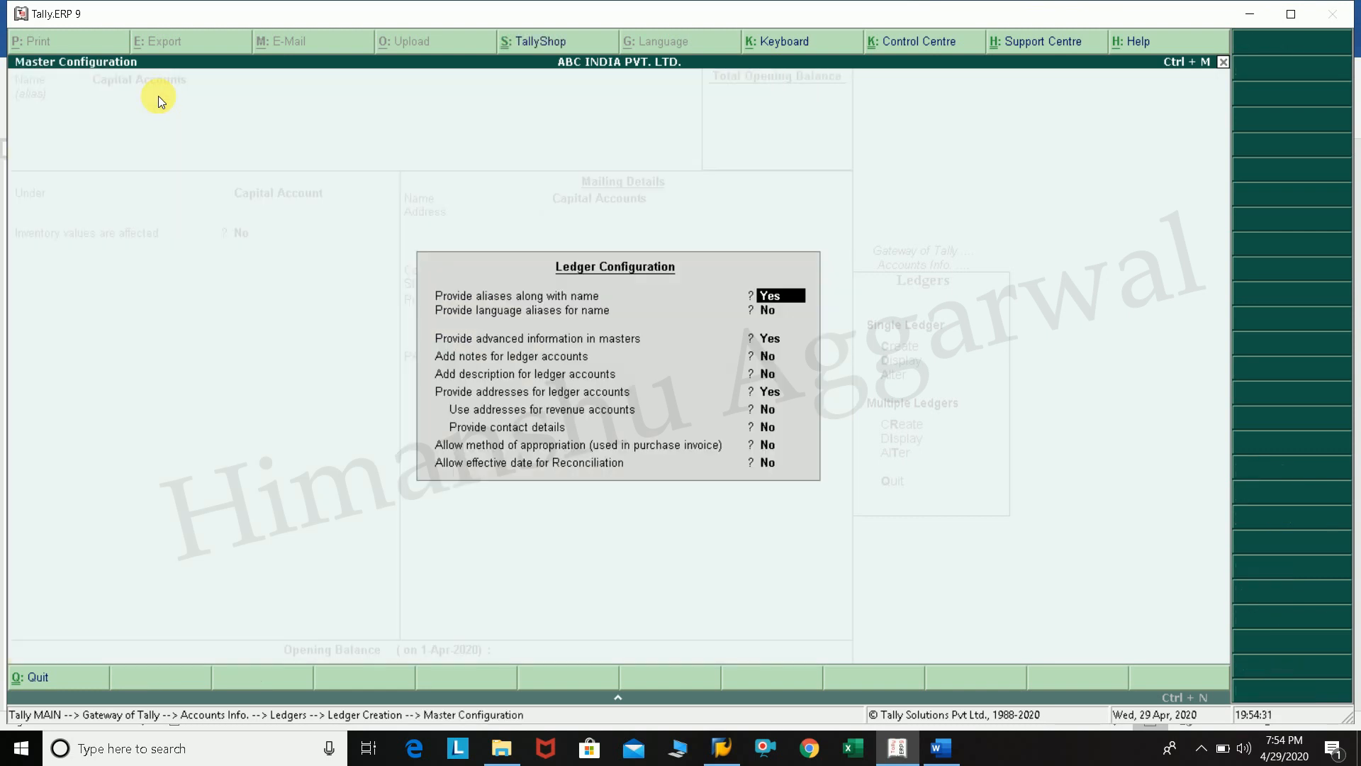
{"action": "key", "text": "Return"}
{"action": "key", "text": "y"}
{"action": "key", "text": "Return"}
{"action": "key", "text": "Return"}
{"action": "key", "text": "Return"}
{"action": "key", "text": "Return"}
{"action": "key", "text": "Return"}
{"action": "key", "text": "Return"}
{"action": "key", "text": "Return"}
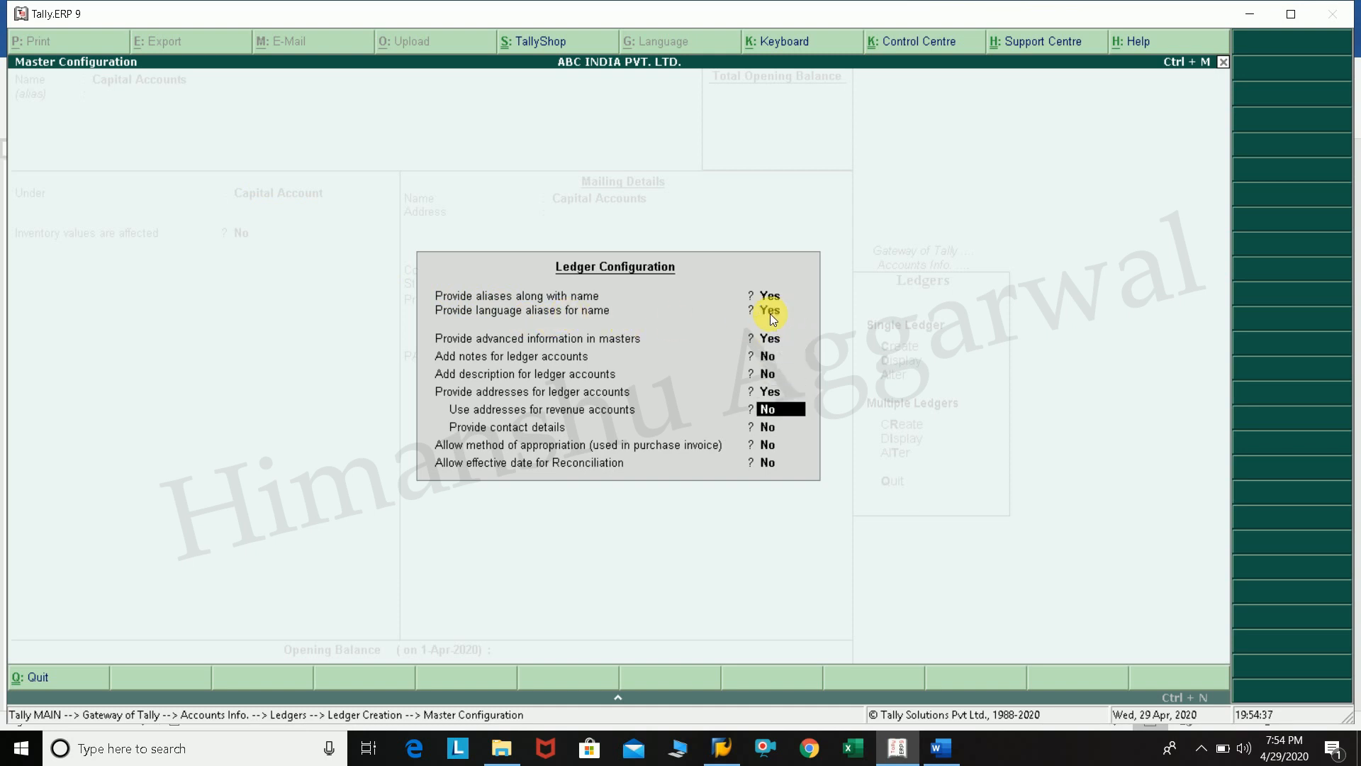
{"action": "key", "text": "Return"}
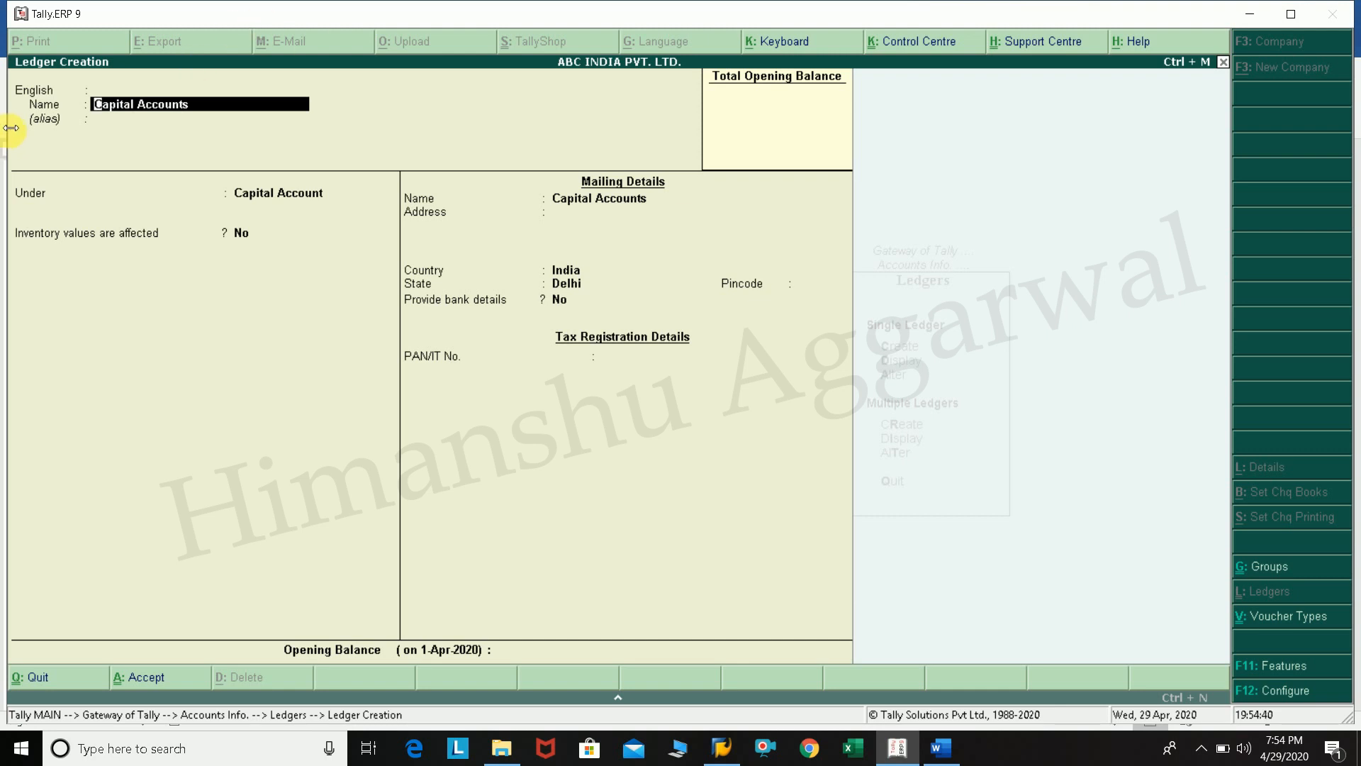
- Look through the list of alias languages as far as Hindi and keep English for the ledger name
{"action": "key", "text": "BackSpace"}
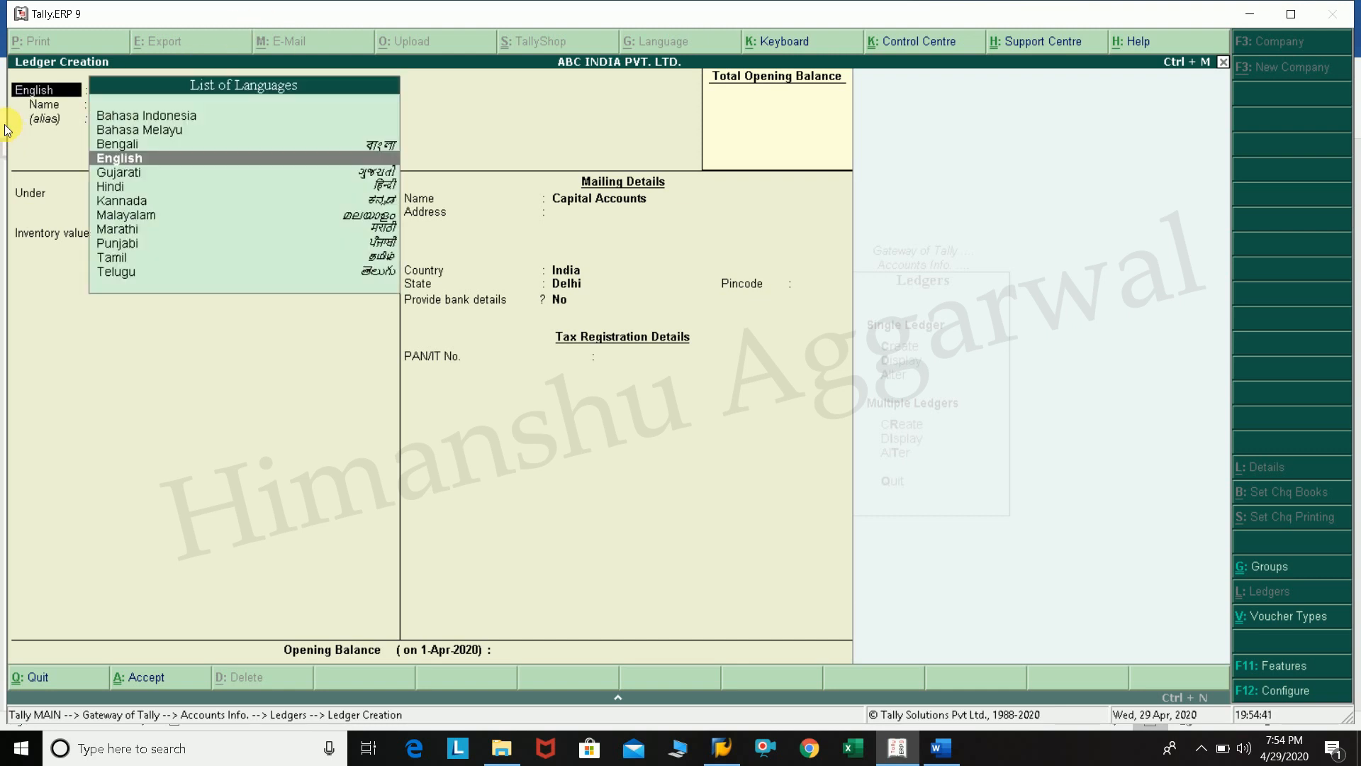
{"action": "key", "text": "Down"}
{"action": "key", "text": "Down"}
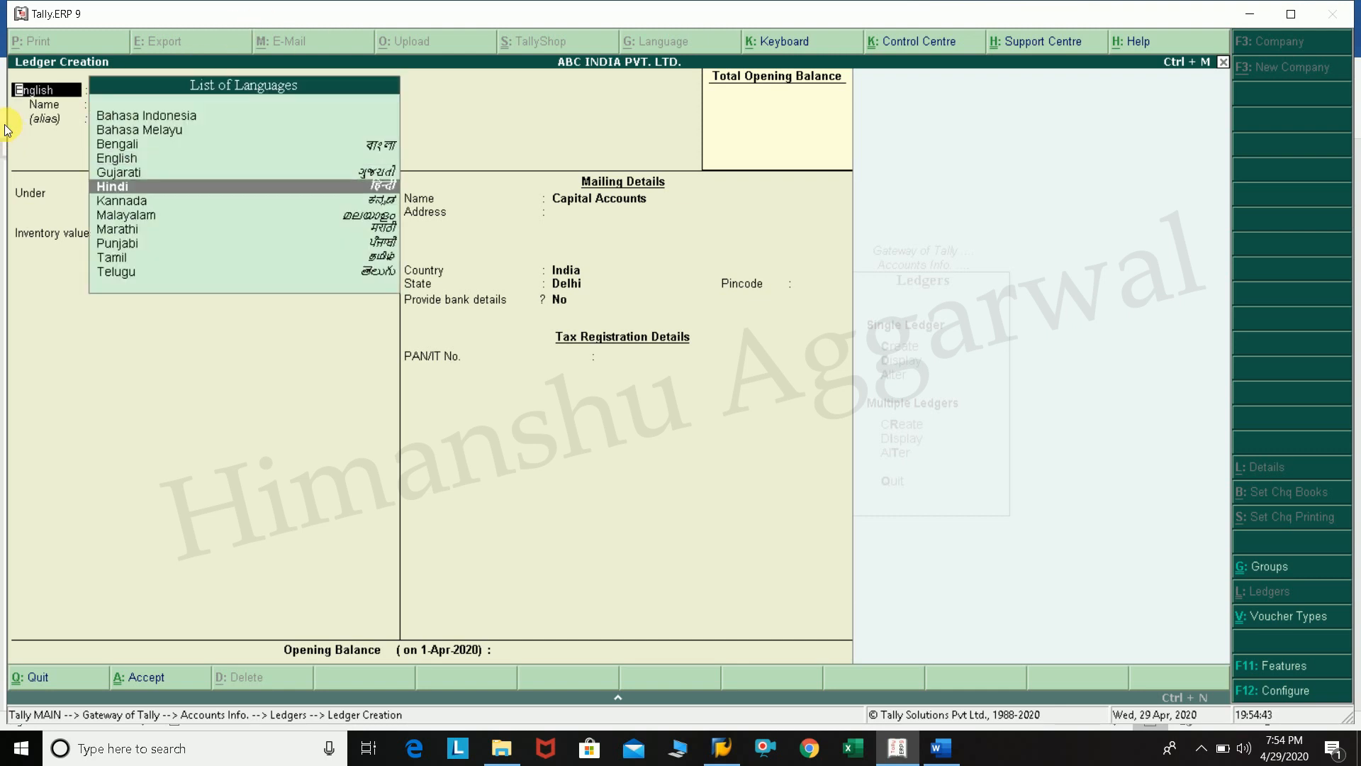
{"action": "key", "text": "Up"}
{"action": "key", "text": "Up"}
{"action": "key", "text": "Return"}
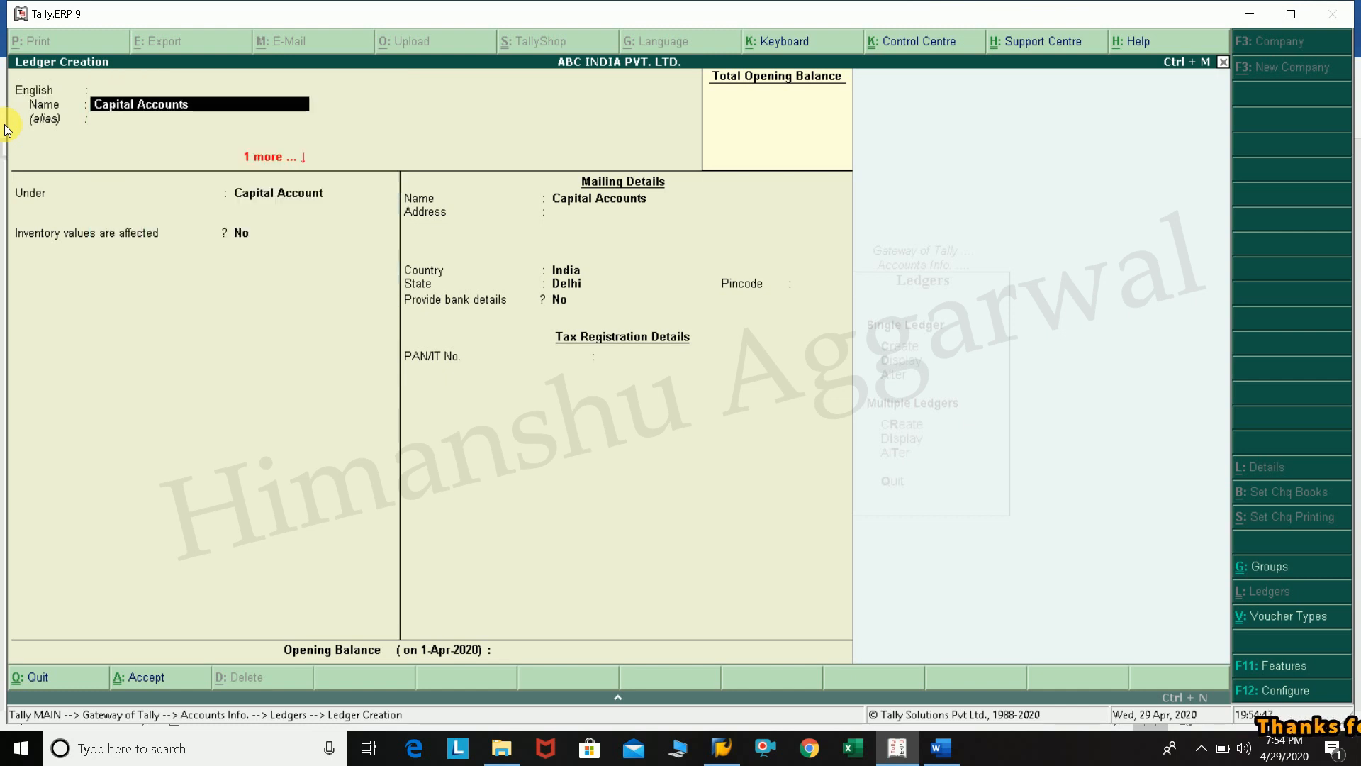
- Set both language aliases for the name and advanced information in masters to No in the ledger configuration
{"action": "key", "text": "F12"}
{"action": "key", "text": "Return"}
{"action": "key", "text": "n"}
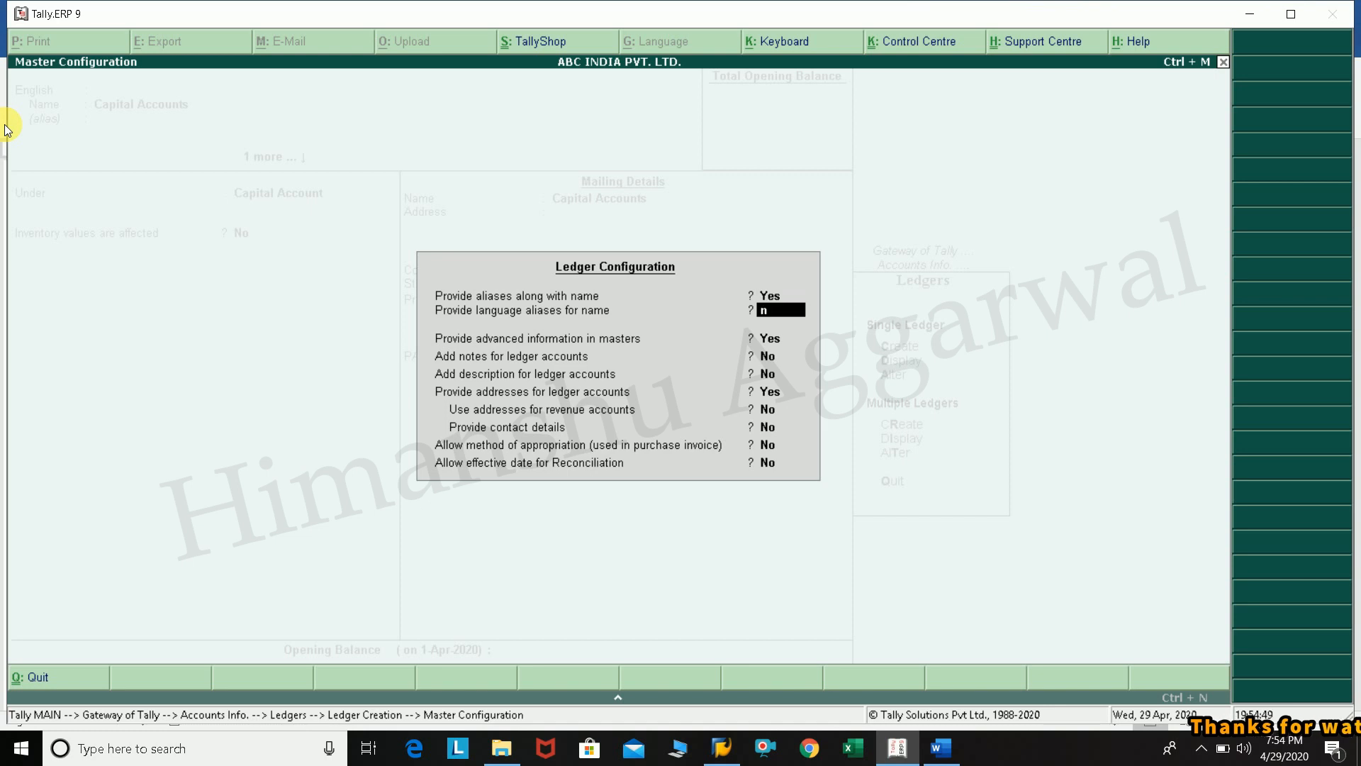
{"action": "key", "text": "Return"}
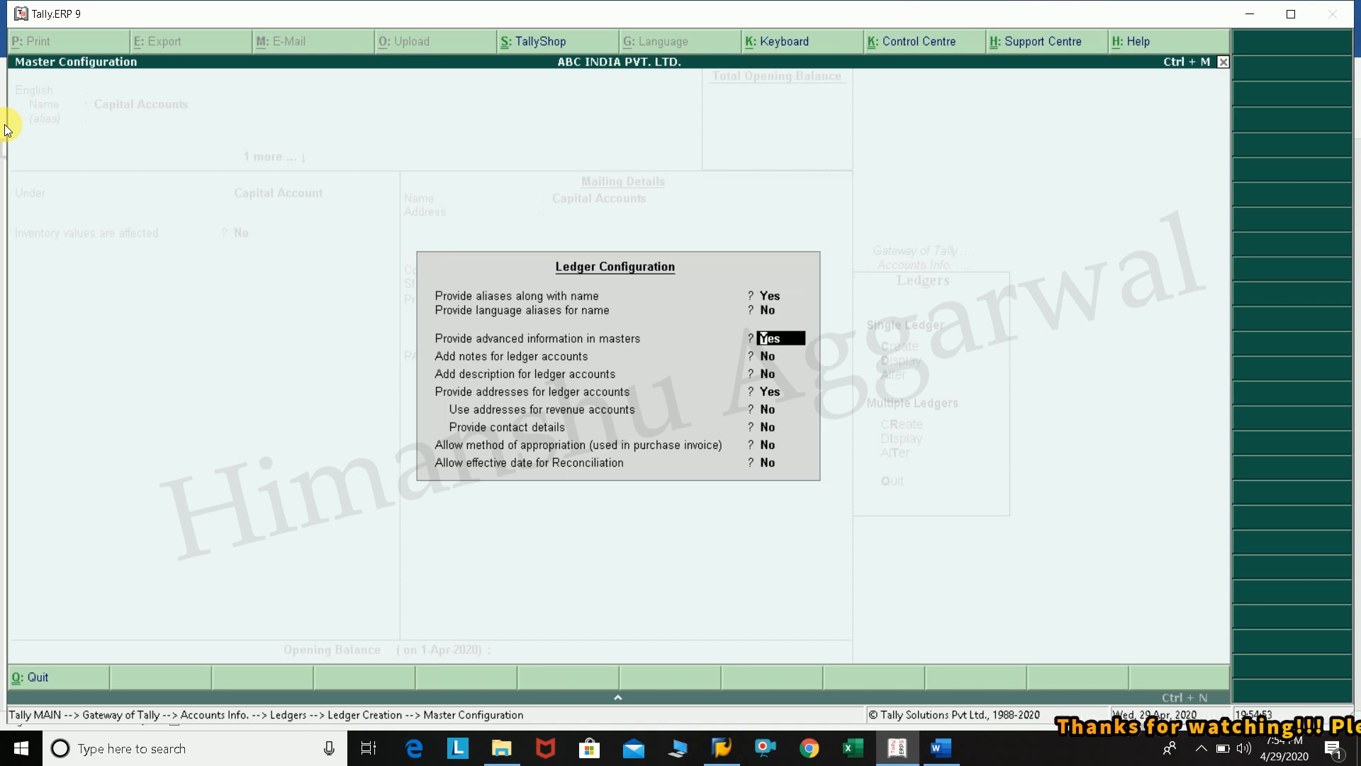
{"action": "key", "text": "n"}
{"action": "key", "text": "Return"}
{"action": "key", "text": "Return"}
{"action": "key", "text": "Return"}
{"action": "key", "text": "Return"}
{"action": "key", "text": "Return"}
{"action": "key", "text": "Return"}
{"action": "key", "text": "Return"}
{"action": "key", "text": "Return"}
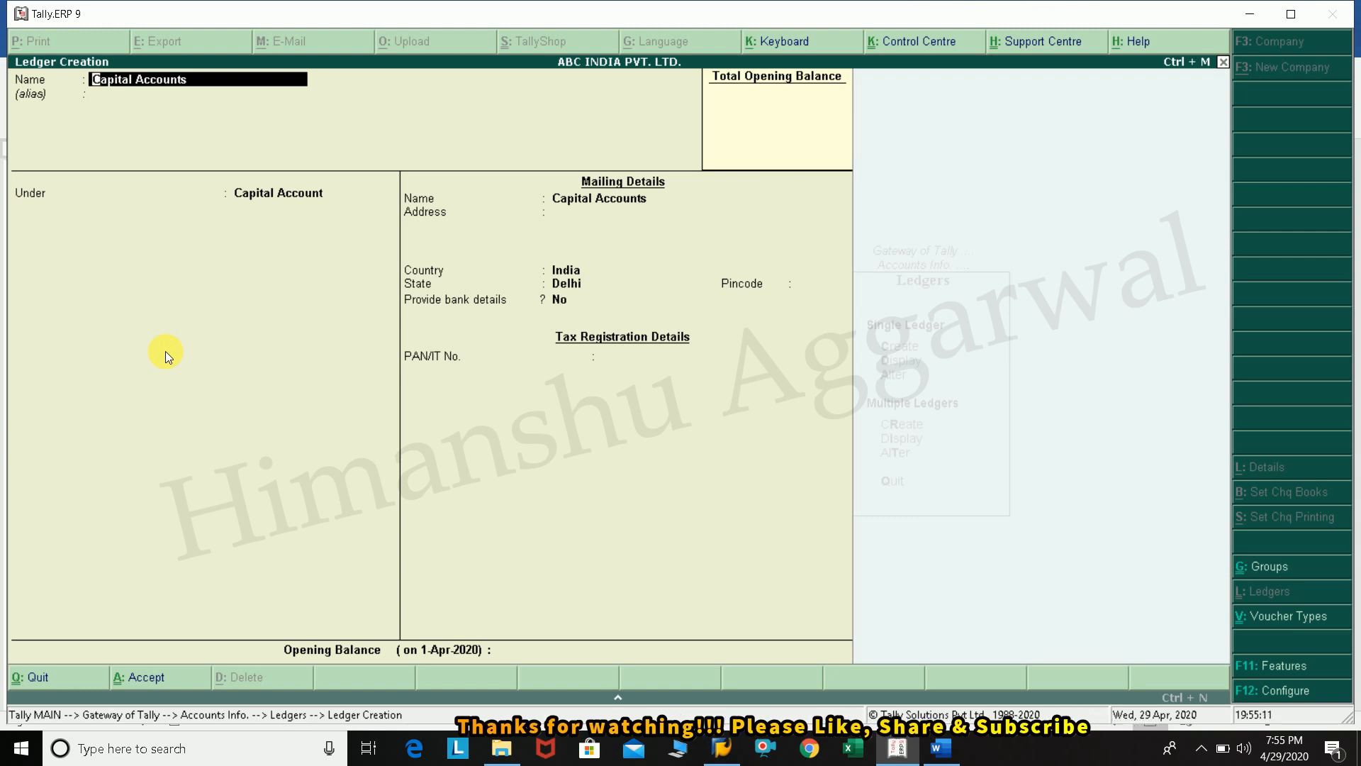
- Set Provide advanced information in masters to Yes in the ledger configuration
{"action": "key", "text": "F12"}
{"action": "key", "text": "Return"}
{"action": "key", "text": "Return"}
{"action": "key", "text": "y"}
{"action": "key", "text": "Return"}
{"action": "key", "text": "Return"}
{"action": "key", "text": "Return"}
{"action": "key", "text": "Return"}
{"action": "key", "text": "Return"}
{"action": "key", "text": "Return"}
{"action": "key", "text": "Return"}
{"action": "key", "text": "Return"}
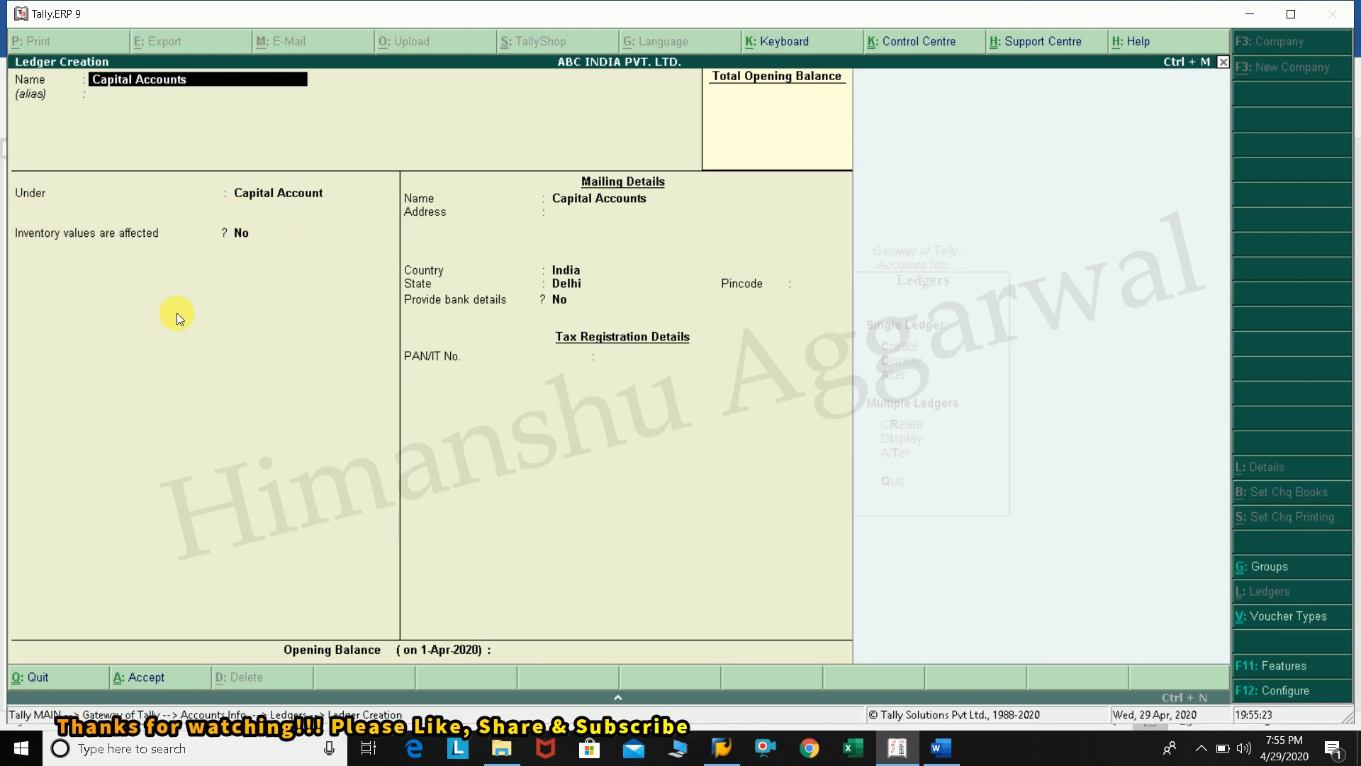
- Set Add notes for ledger accounts to Yes in the ledger configuration
{"action": "key", "text": "F12"}
{"action": "key", "text": "Return"}
{"action": "key", "text": "Return"}
{"action": "key", "text": "Return"}
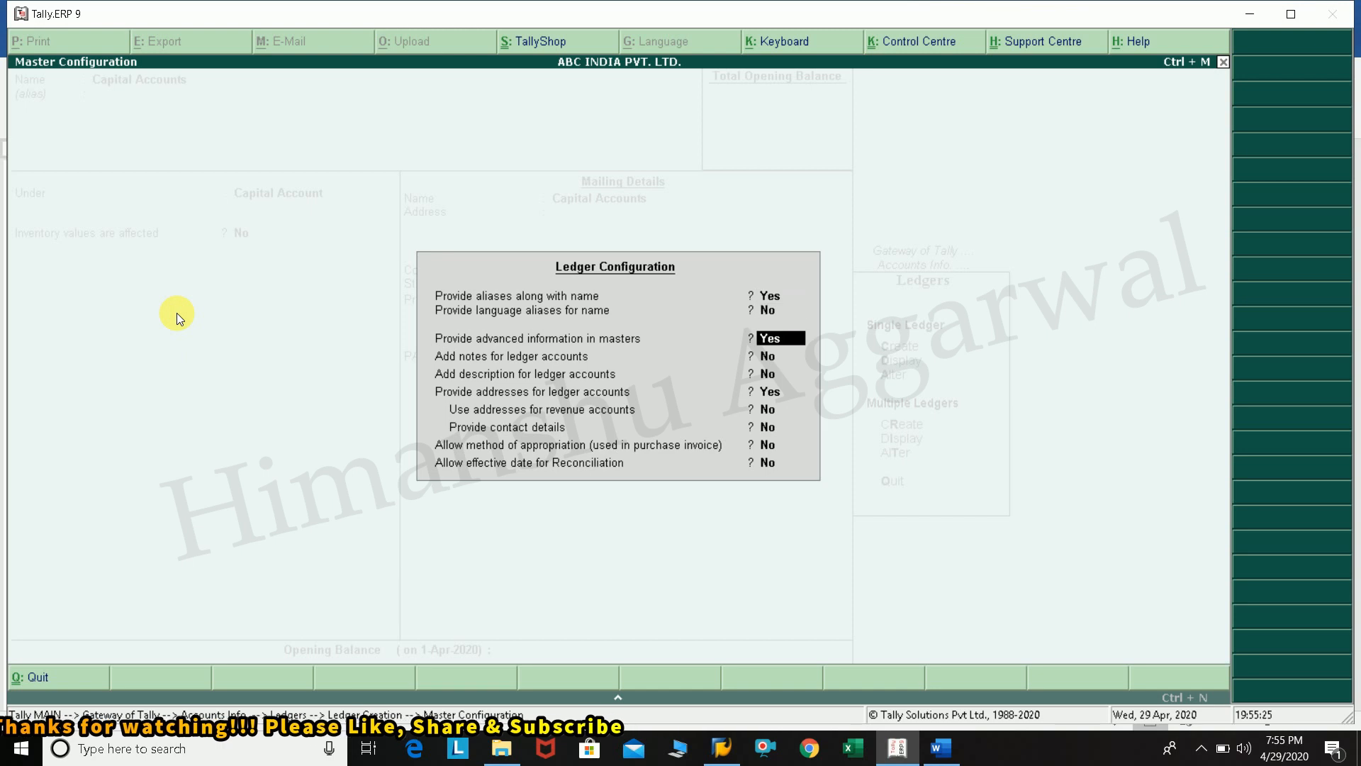
{"action": "key", "text": "y"}
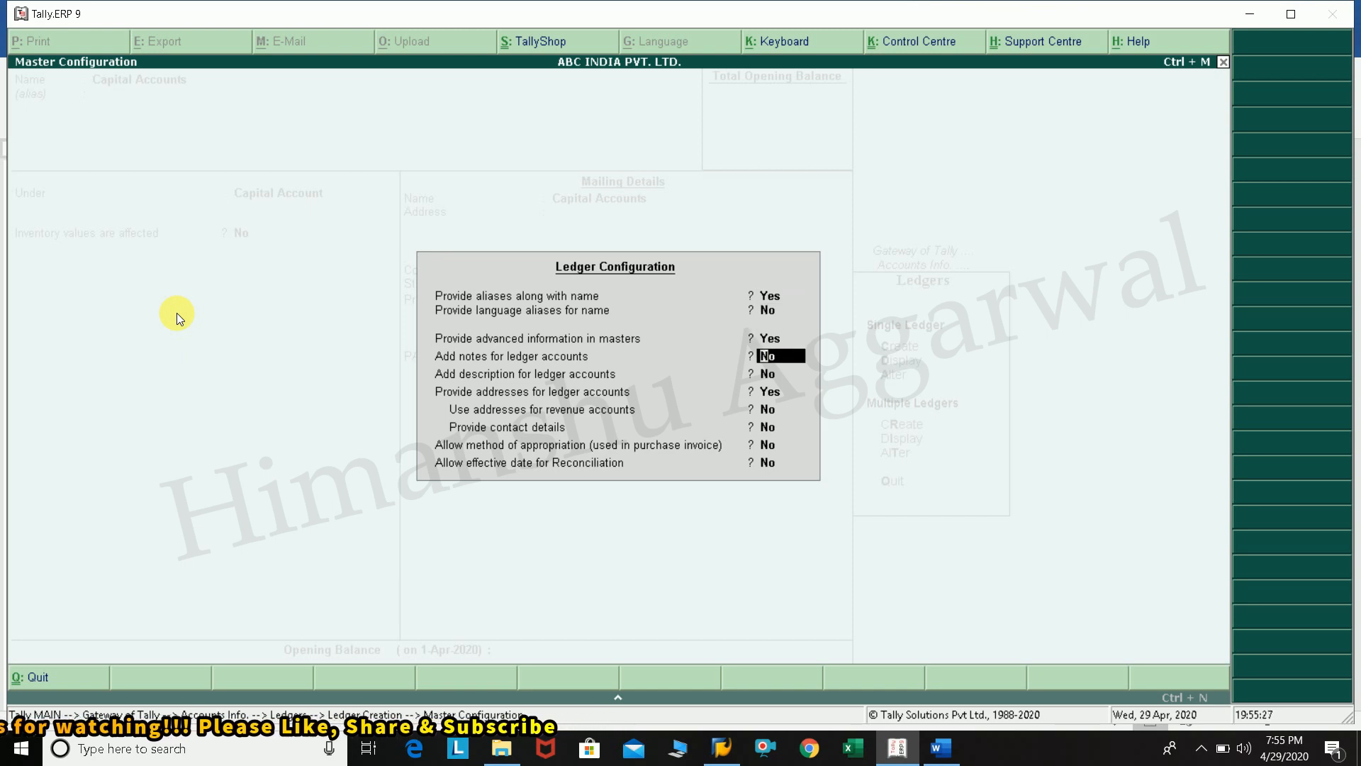
{"action": "key", "text": "Return"}
{"action": "key", "text": "Return"}
{"action": "key", "text": "Return"}
{"action": "key", "text": "Return"}
{"action": "key", "text": "Return"}
{"action": "key", "text": "Return"}
{"action": "key", "text": "Return"}
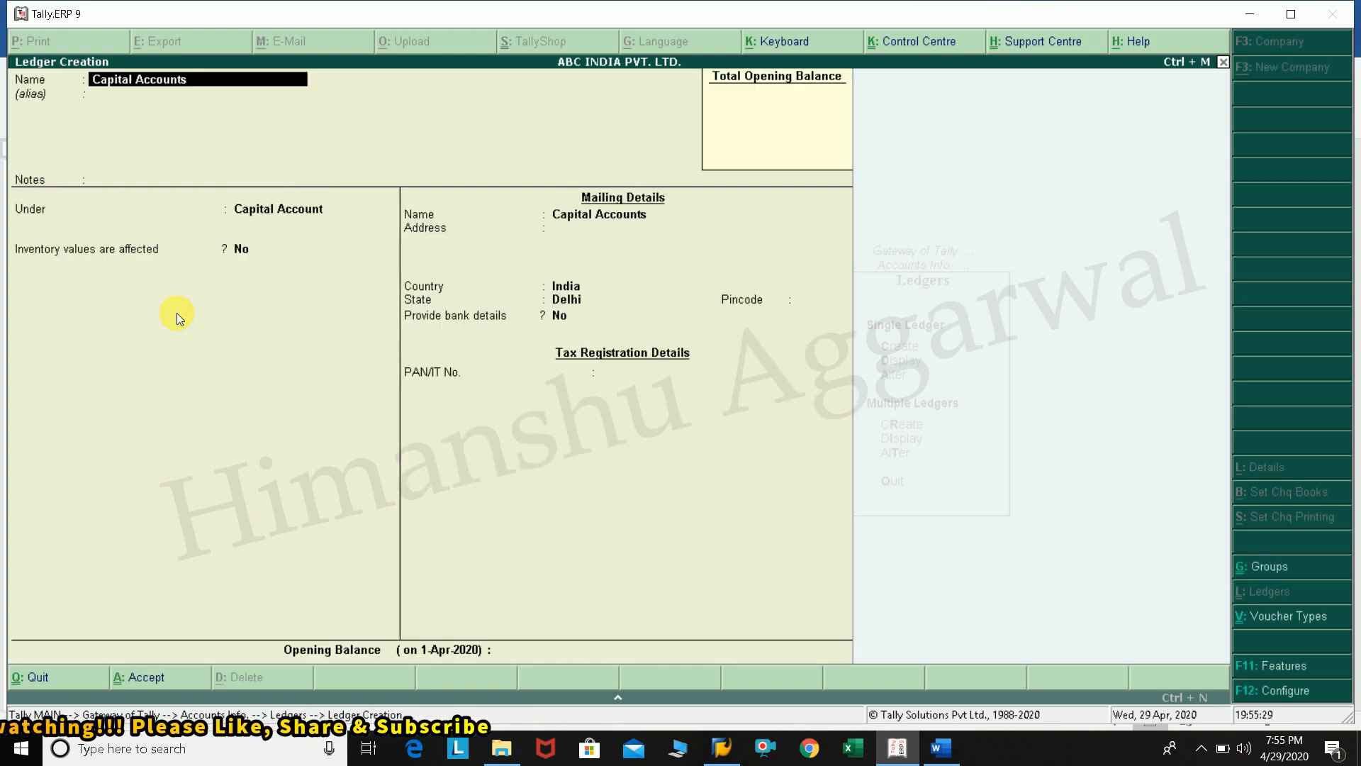
- Enter the sample text Gfjhsdjfh as the note of the Capital Accounts ledger
{"action": "key", "text": "Return"}
{"action": "key", "text": "Return"}
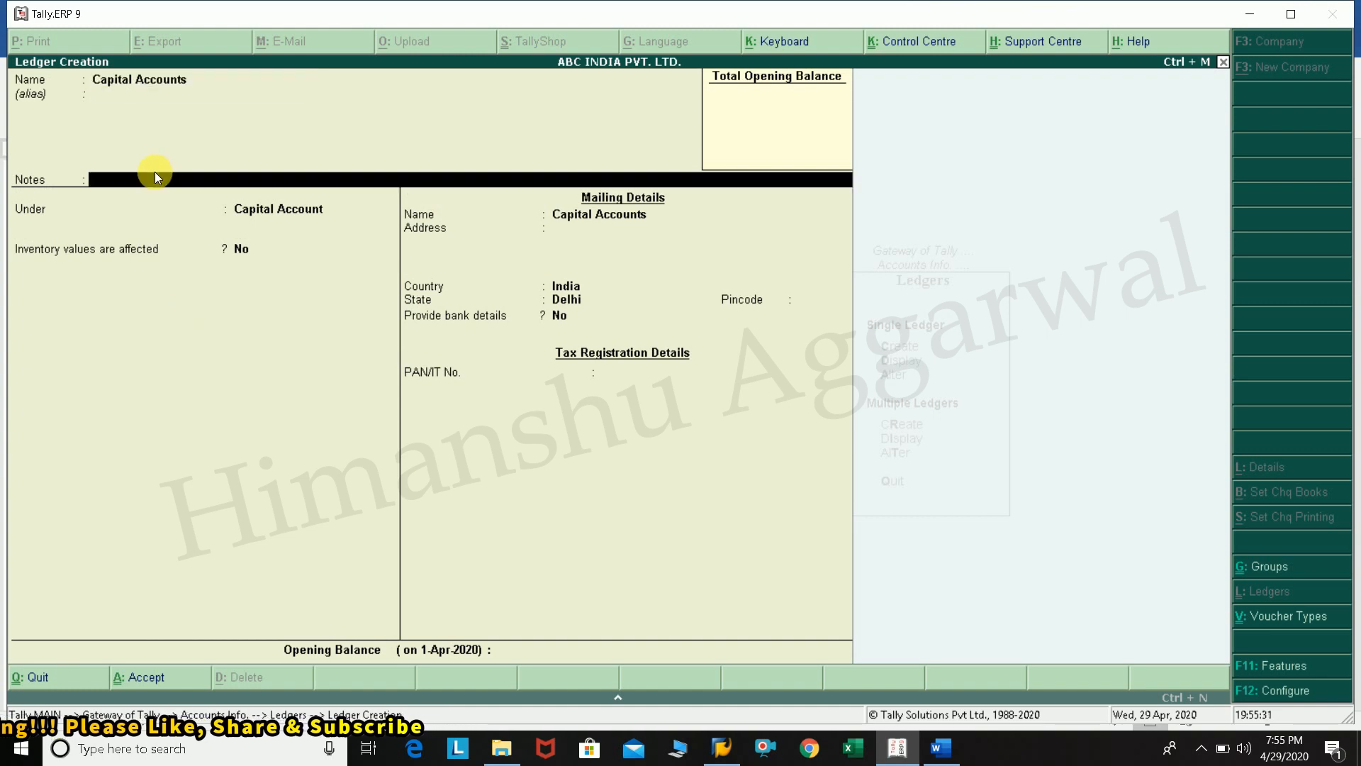
{"action": "type", "text": "Gfjhsdjfh"}
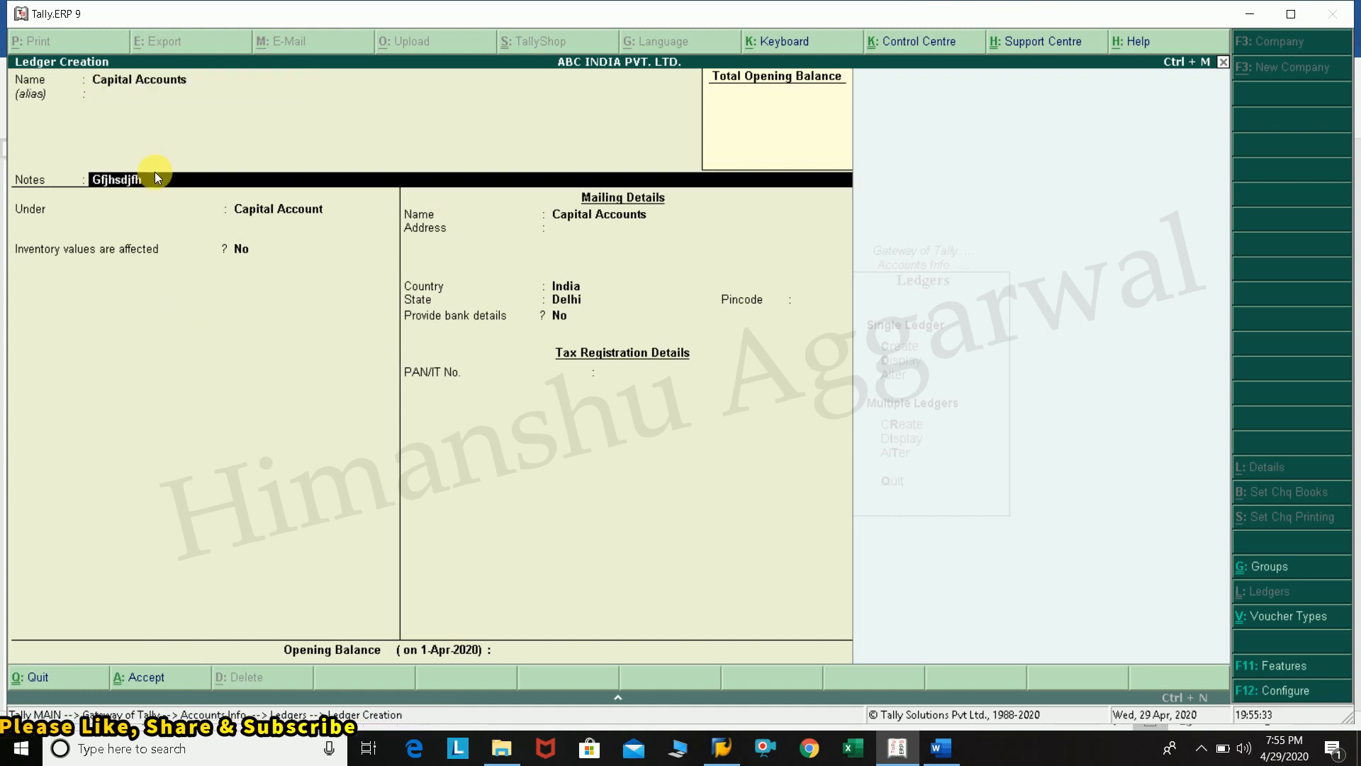
- Clear the sample note text of the Capital Accounts ledger
{"action": "key", "text": "BackSpace"}
{"action": "key", "text": "BackSpace"}
{"action": "key", "text": "BackSpace"}
{"action": "key", "text": "BackSpace"}
{"action": "key", "text": "BackSpace"}
{"action": "key", "text": "BackSpace"}
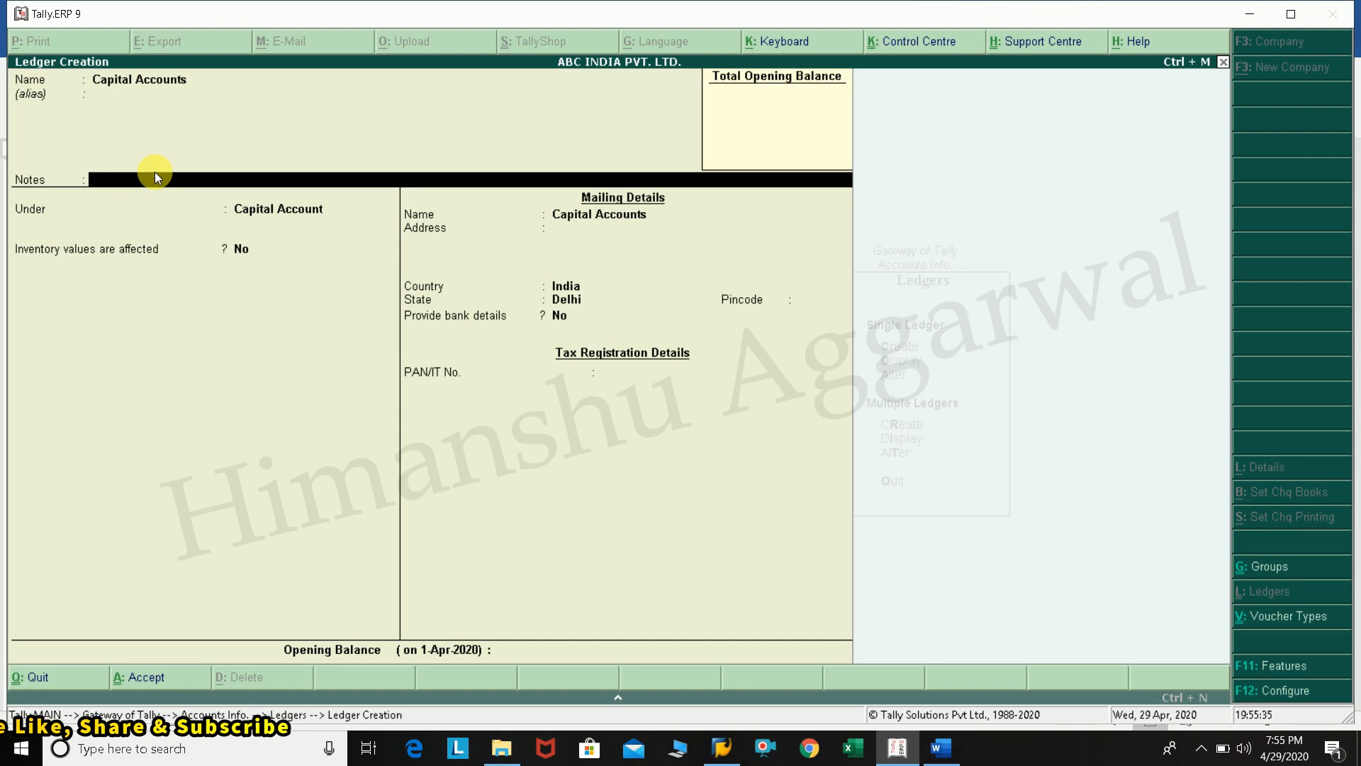
- Set Add notes for ledger accounts to No in the ledger configuration
{"action": "key", "text": "F12"}
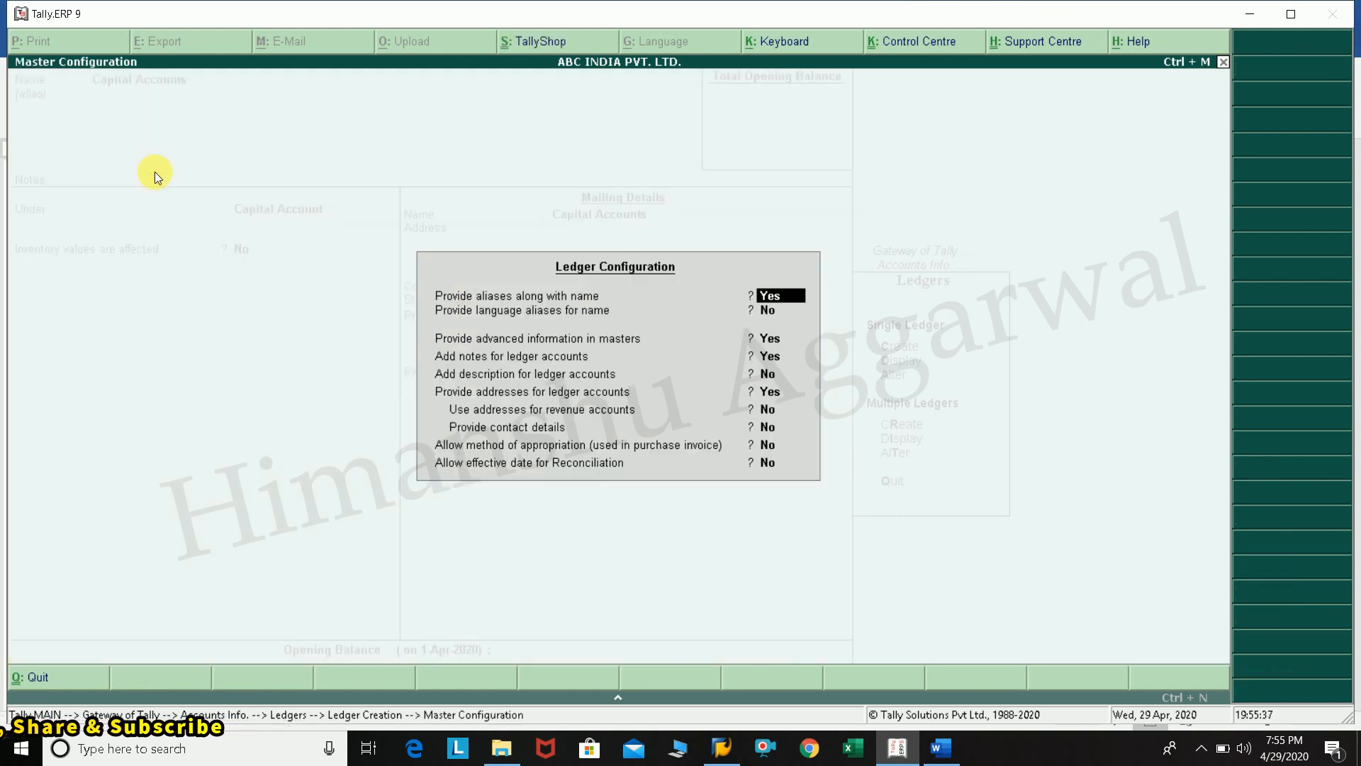
{"action": "key", "text": "Return"}
{"action": "key", "text": "Return"}
{"action": "key", "text": "Return"}
{"action": "key", "text": "n"}
{"action": "key", "text": "Return"}
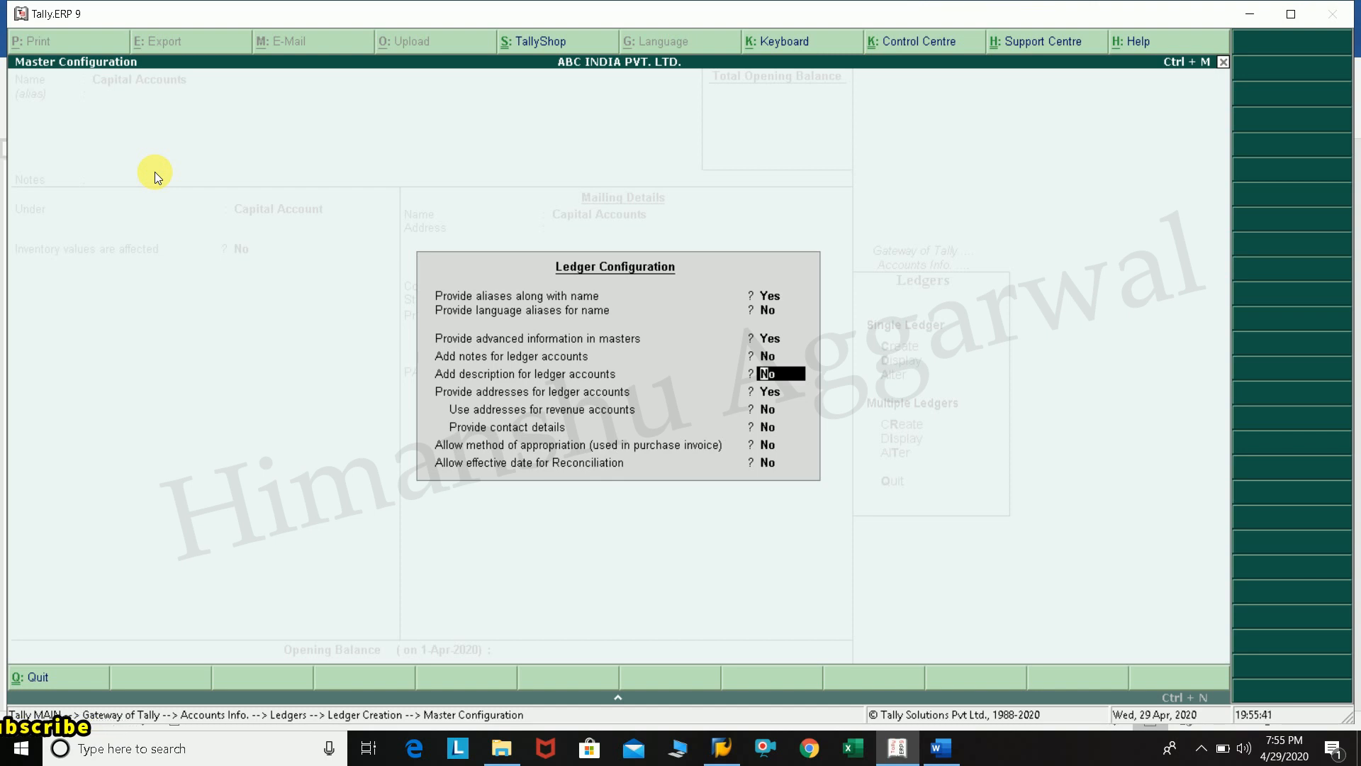
- Leave Add description for ledger accounts at No and accept the ledger configuration with its remaining options
{"action": "type", "text": "y"}
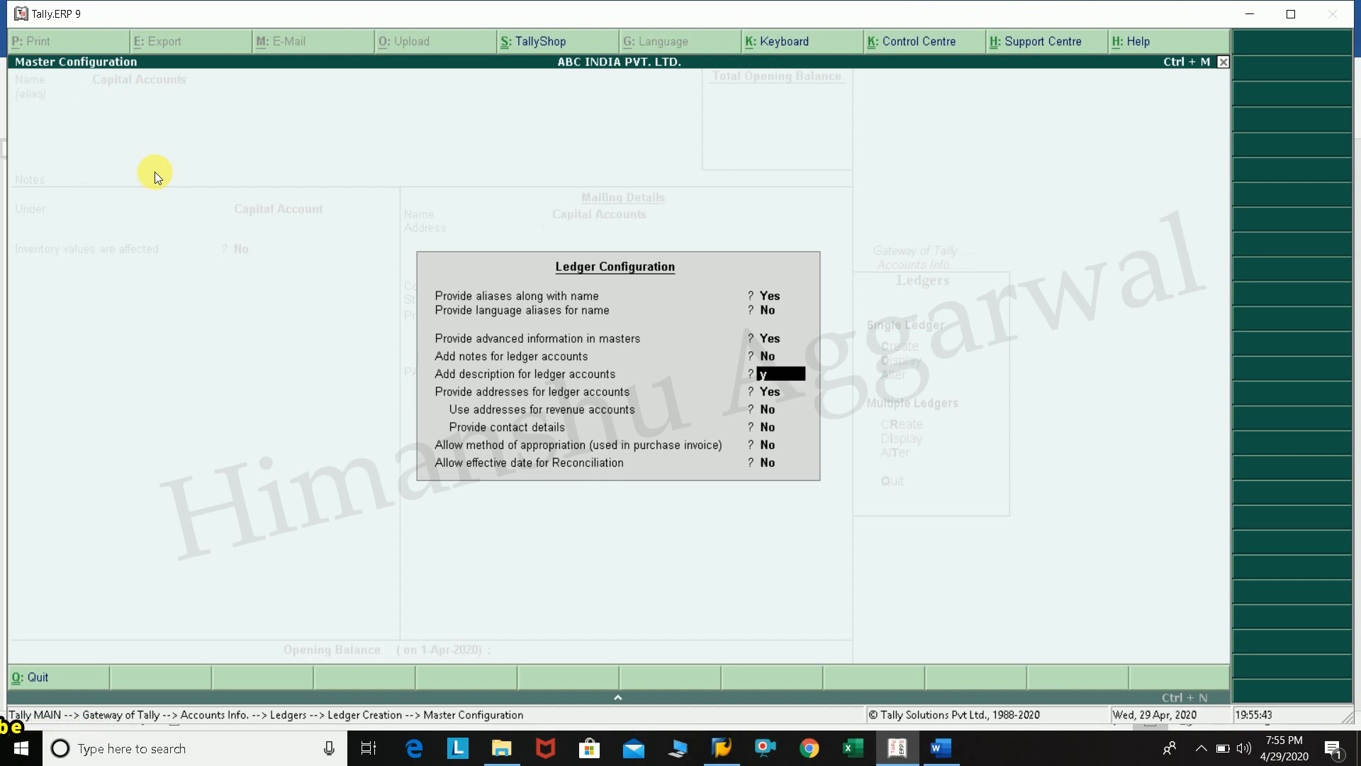
{"action": "key", "text": "BackSpace"}
{"action": "type", "text": "n"}
{"action": "key", "text": "Return"}
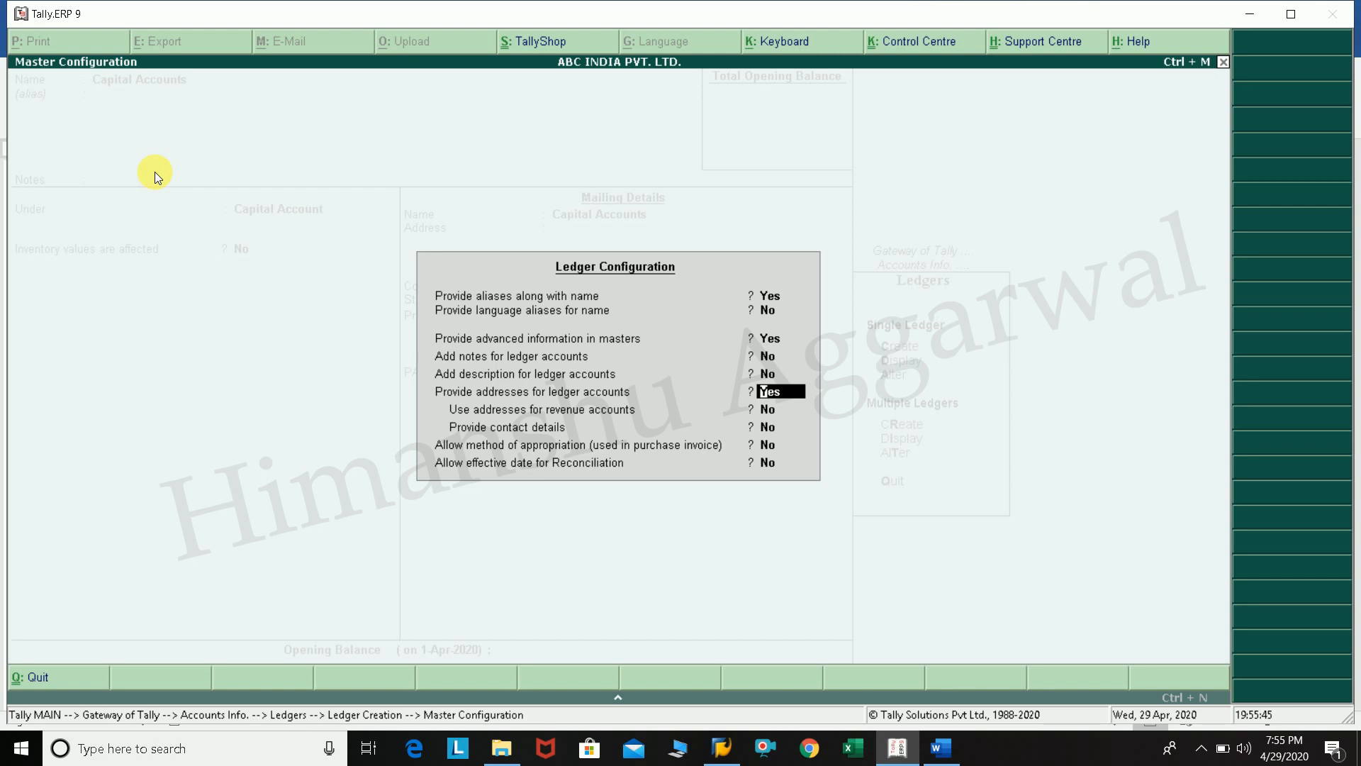
{"action": "key", "text": "Return"}
{"action": "key", "text": "Return"}
{"action": "key", "text": "Return"}
{"action": "key", "text": "Return"}
{"action": "key", "text": "Return"}
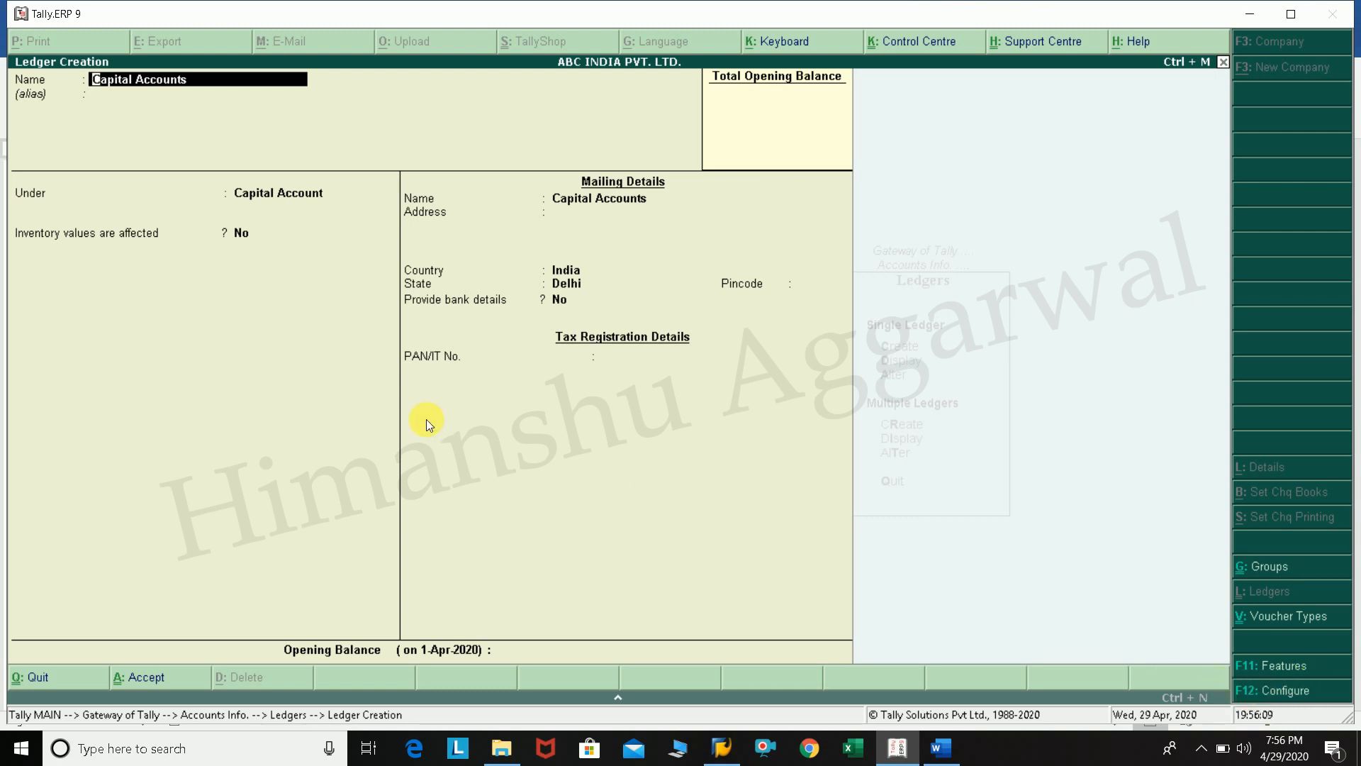
- Review the ledger configuration options once more and return to the Capital Accounts ledger
{"action": "key", "text": "F12"}
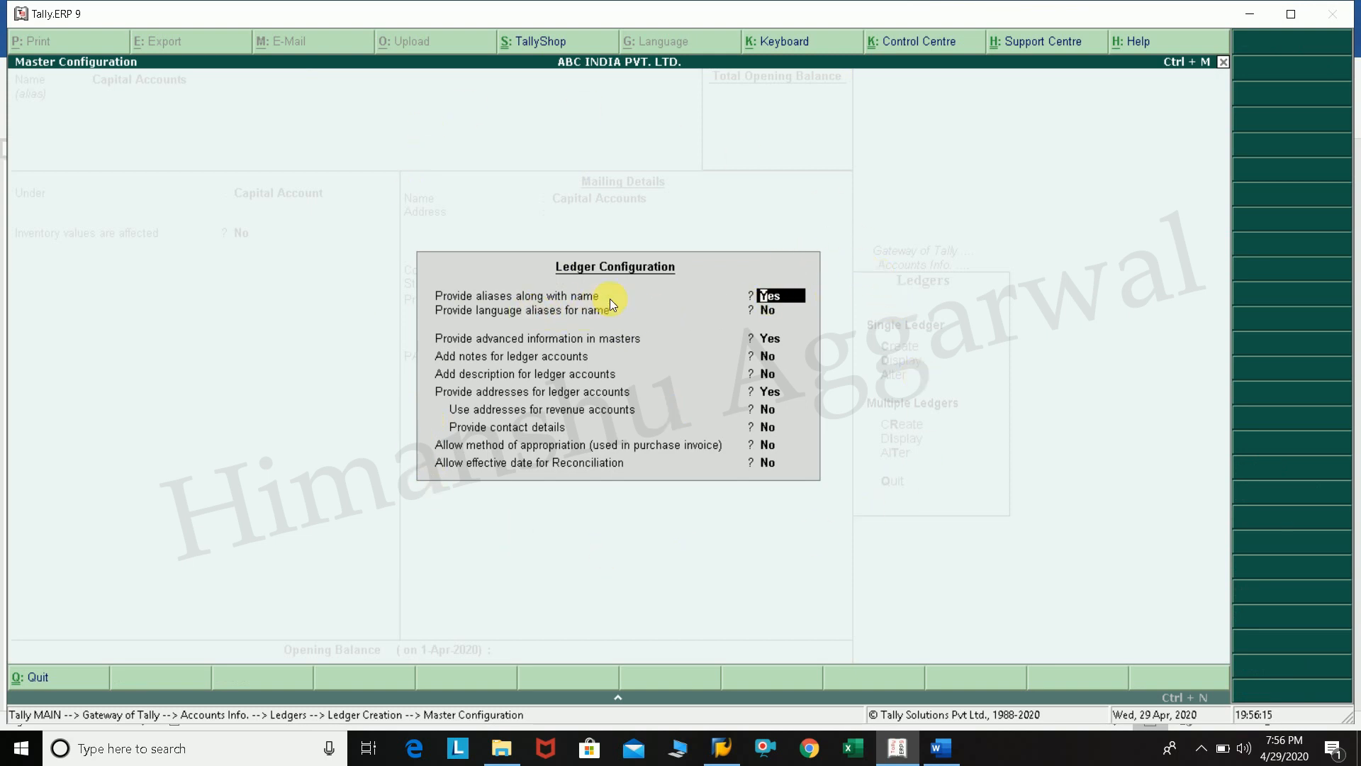
{"action": "key", "text": "Escape"}
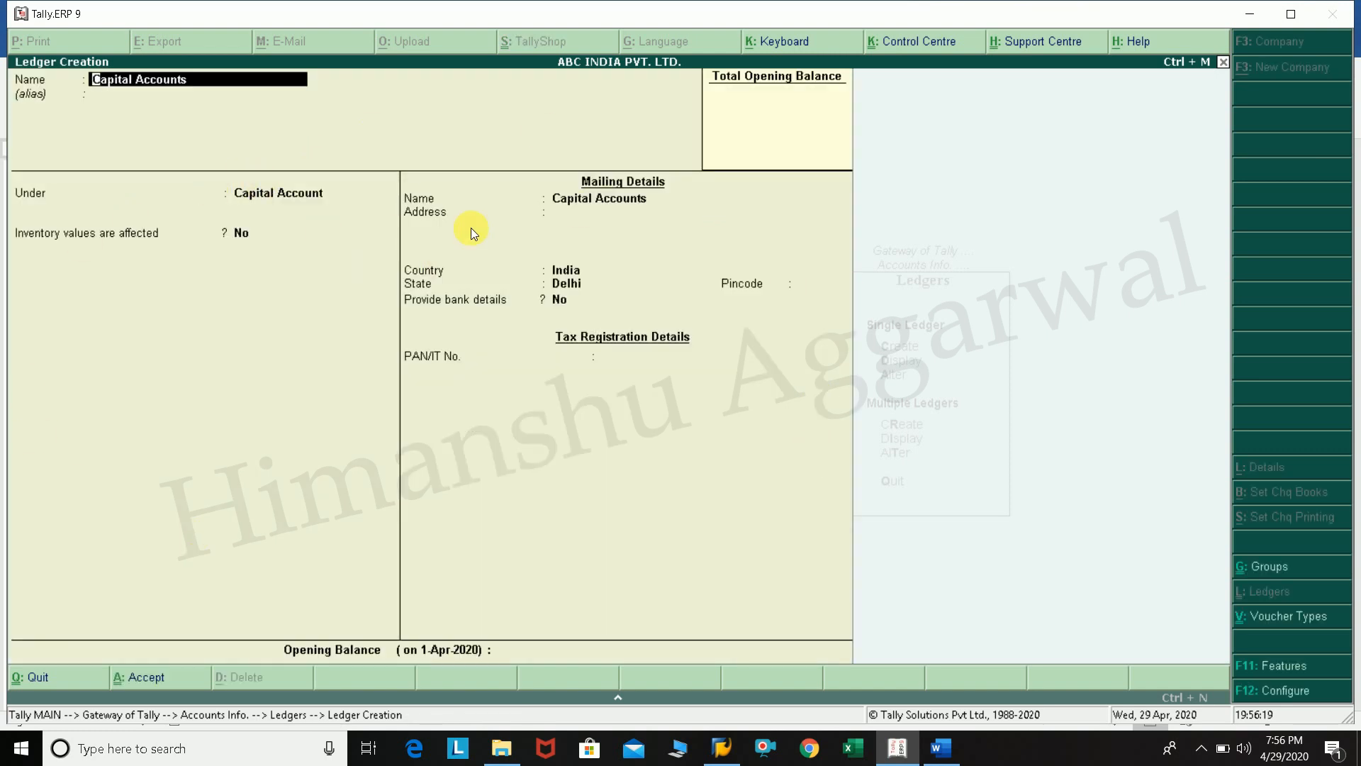
- Save the Capital Accounts ledger under Capital Account, keeping the default inventory, mailing, bank and tax details
{"action": "key", "text": "Return"}
{"action": "key", "text": "Return"}
{"action": "key", "text": "Return"}
{"action": "key", "text": "Return"}
{"action": "key", "text": "Return"}
{"action": "key", "text": "Return"}
{"action": "key", "text": "Return"}
{"action": "key", "text": "Return"}
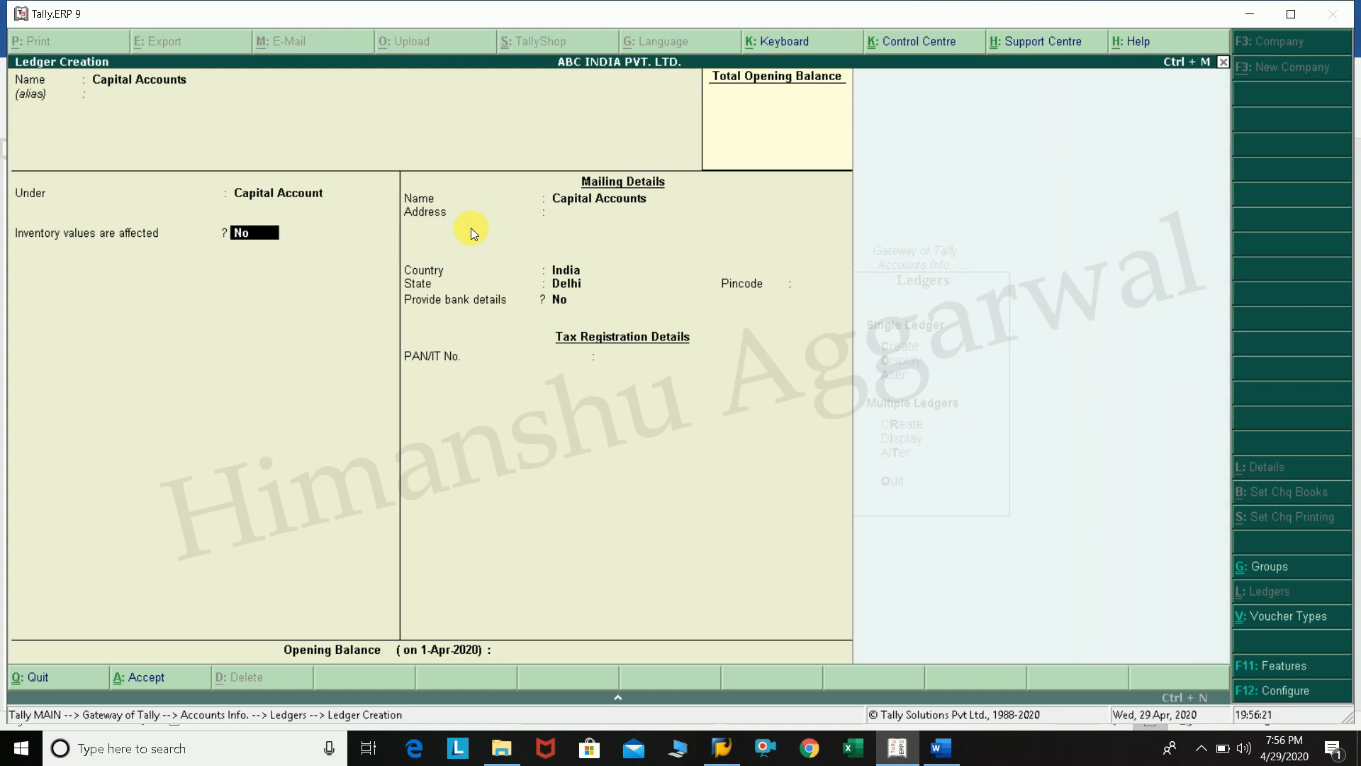
{"action": "key", "text": "Return"}
{"action": "key", "text": "Return"}
{"action": "key", "text": "Return"}
{"action": "key", "text": "Return"}
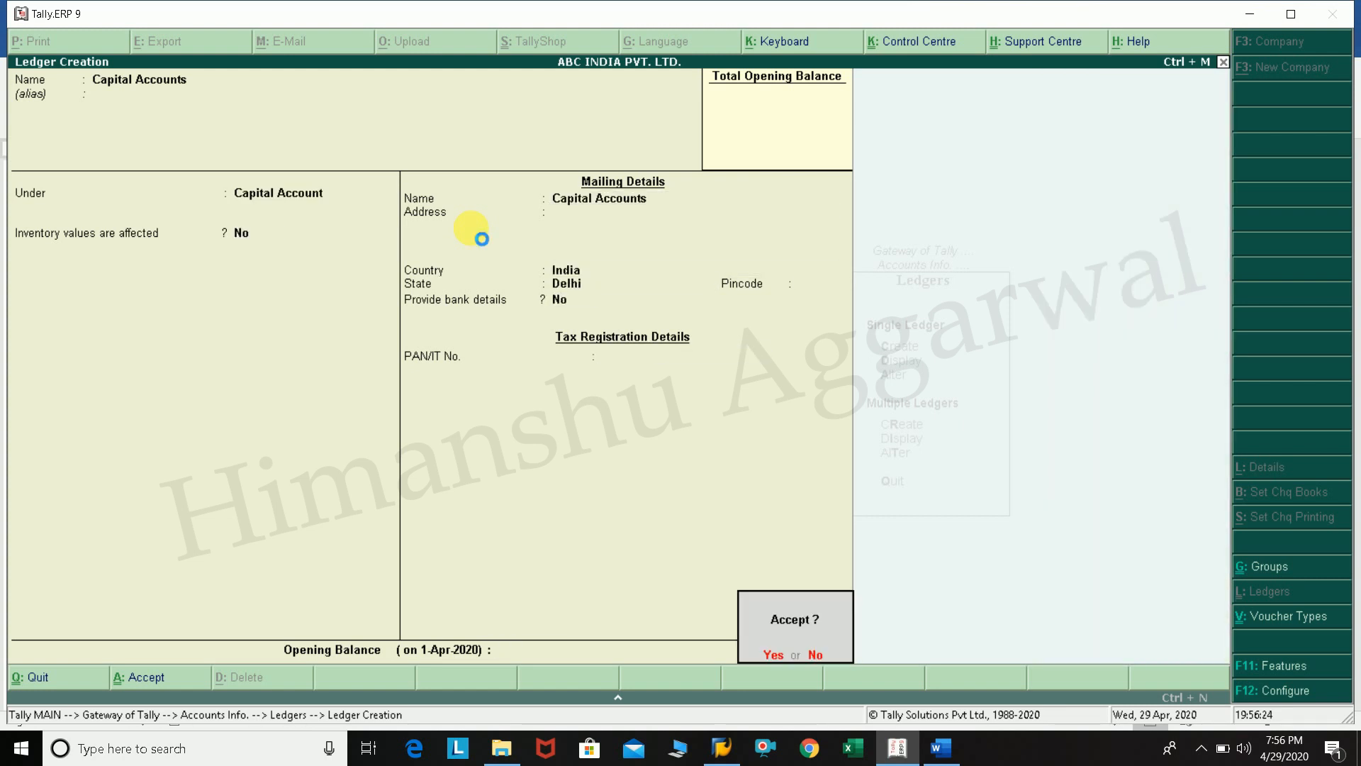
{"action": "key", "text": "Return"}
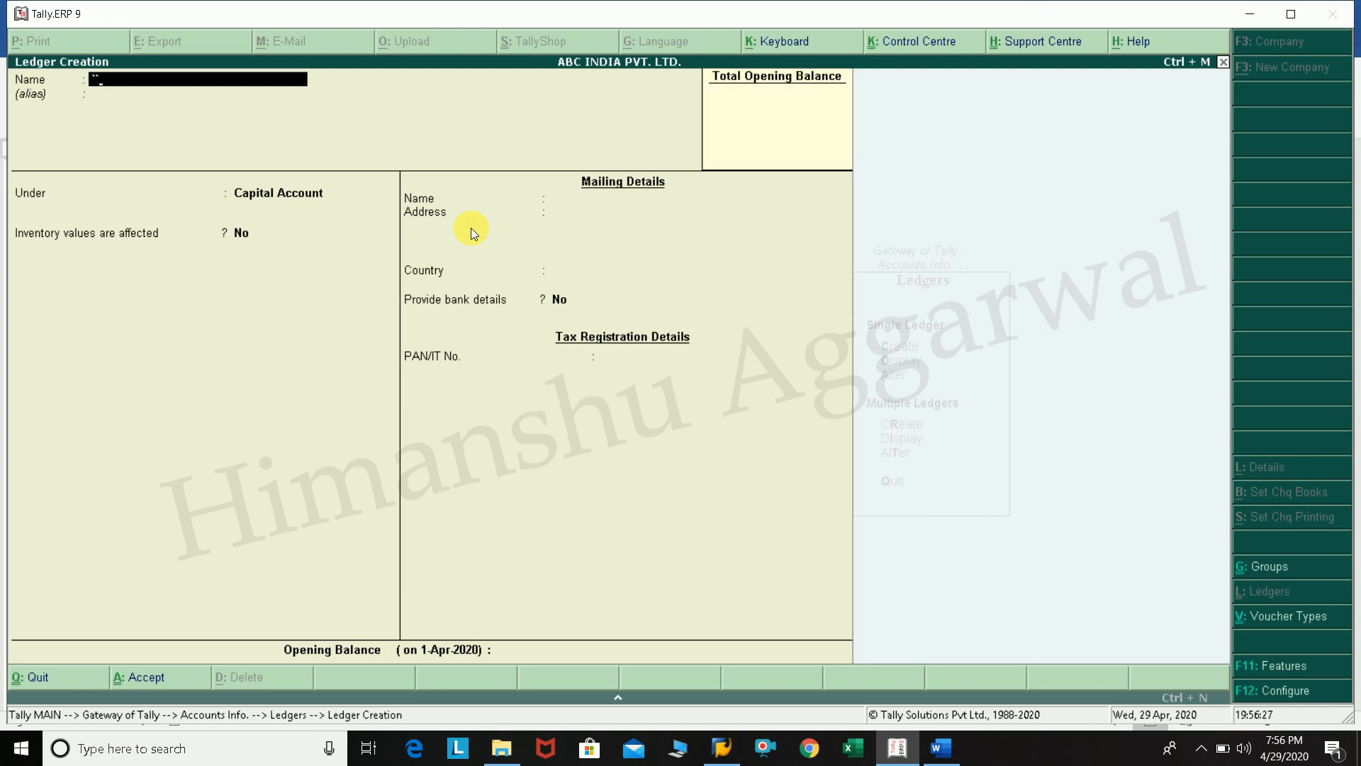
- Leave ledger creation and look through the list of existing ledgers available for display
{"action": "key", "text": "Escape"}
{"action": "key", "text": "Return"}
{"action": "key", "text": "Escape"}
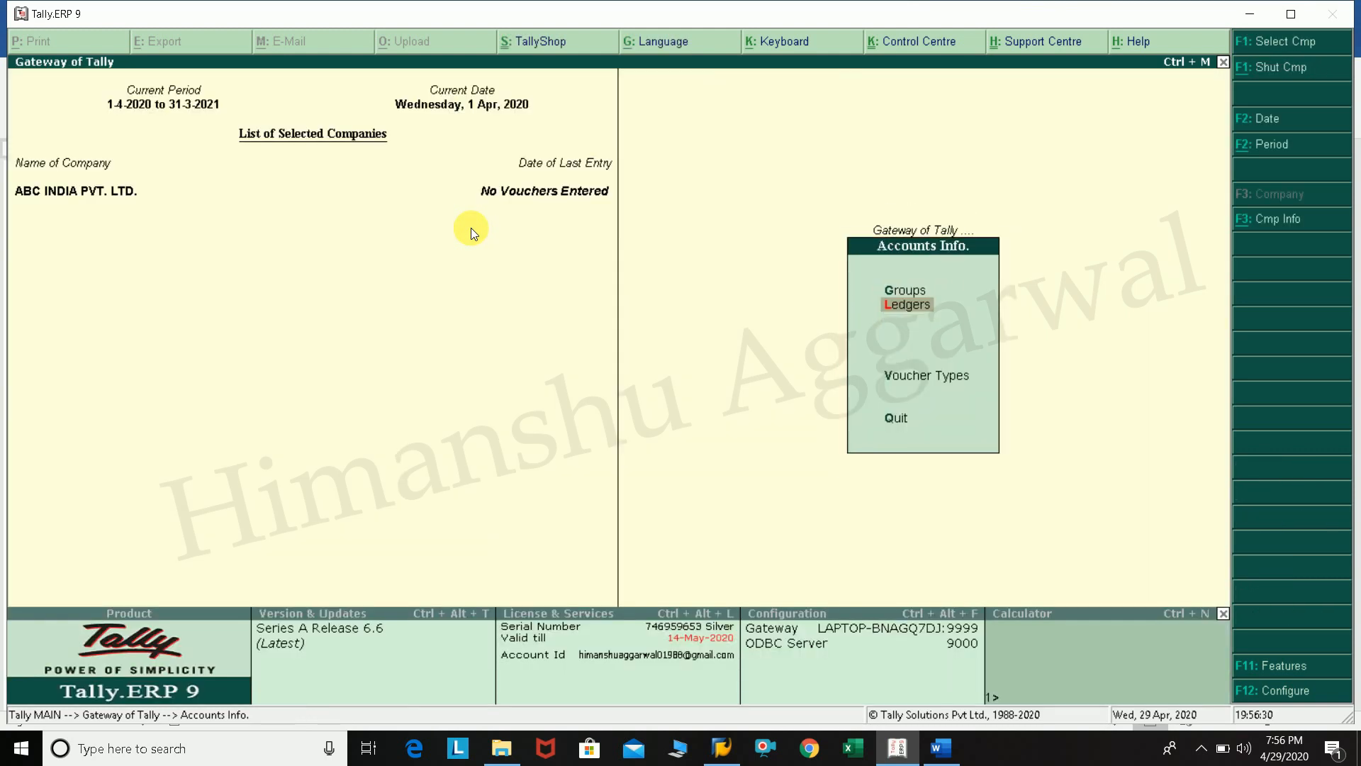
{"action": "key", "text": "Return"}
{"action": "key", "text": "Down"}
{"action": "key", "text": "Return"}
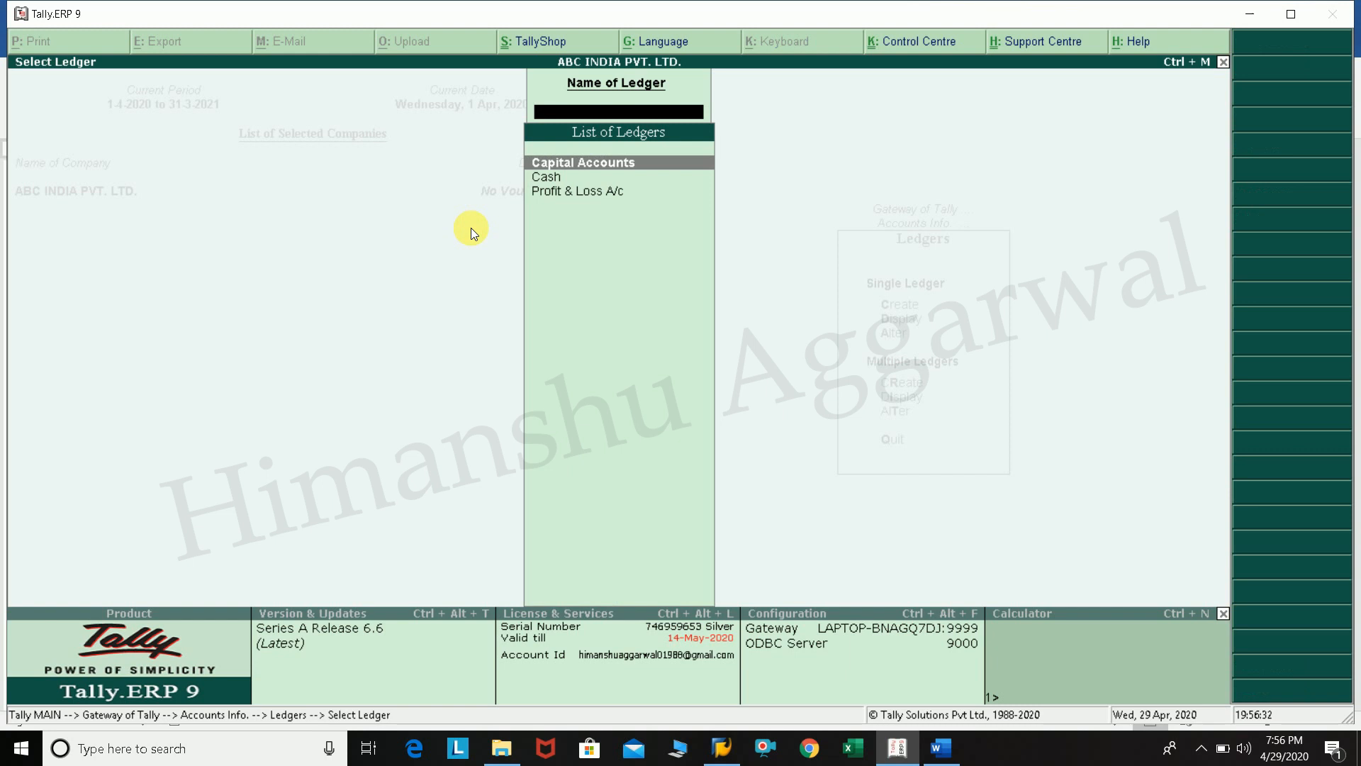
{"action": "key", "text": "Down"}
{"action": "key", "text": "Down"}
{"action": "key", "text": "Up"}
{"action": "key", "text": "Up"}
- Switch to the Tally E-Book document in Word and examine the ledger table for the second transaction of Assignment No.1
{"action": "left_click", "coordinate": [941, 748]}
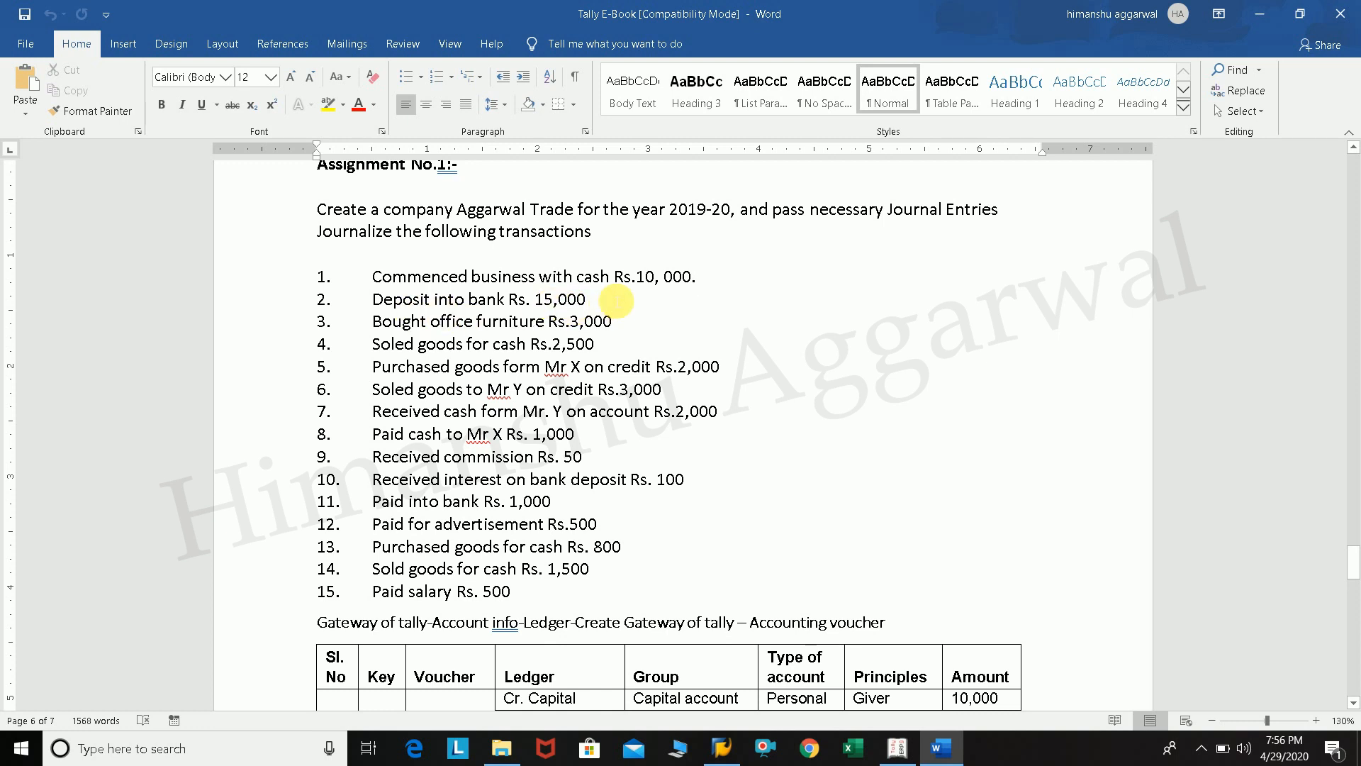
{"action": "scroll", "coordinate": [609, 304], "scroll_direction": "down", "scroll_amount": 4}
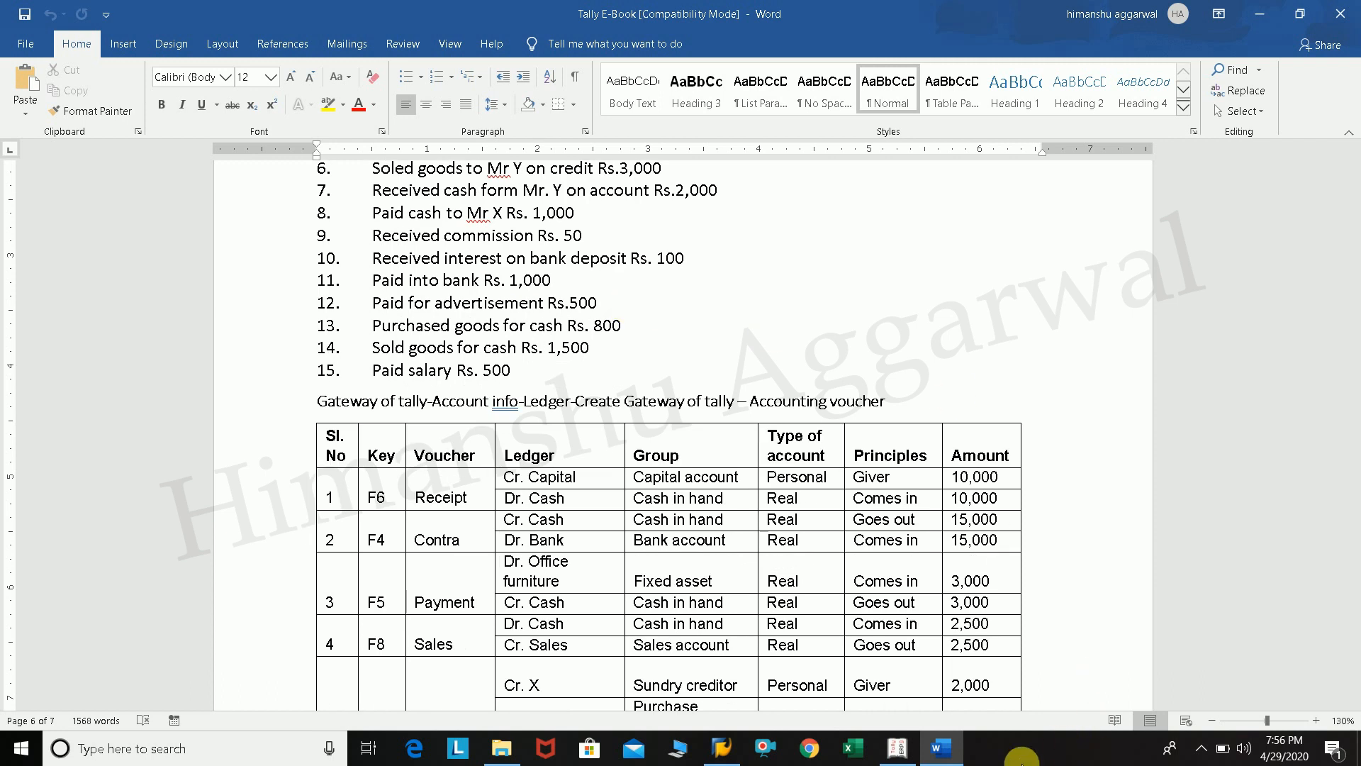
{"action": "left_click", "coordinate": [581, 540]}
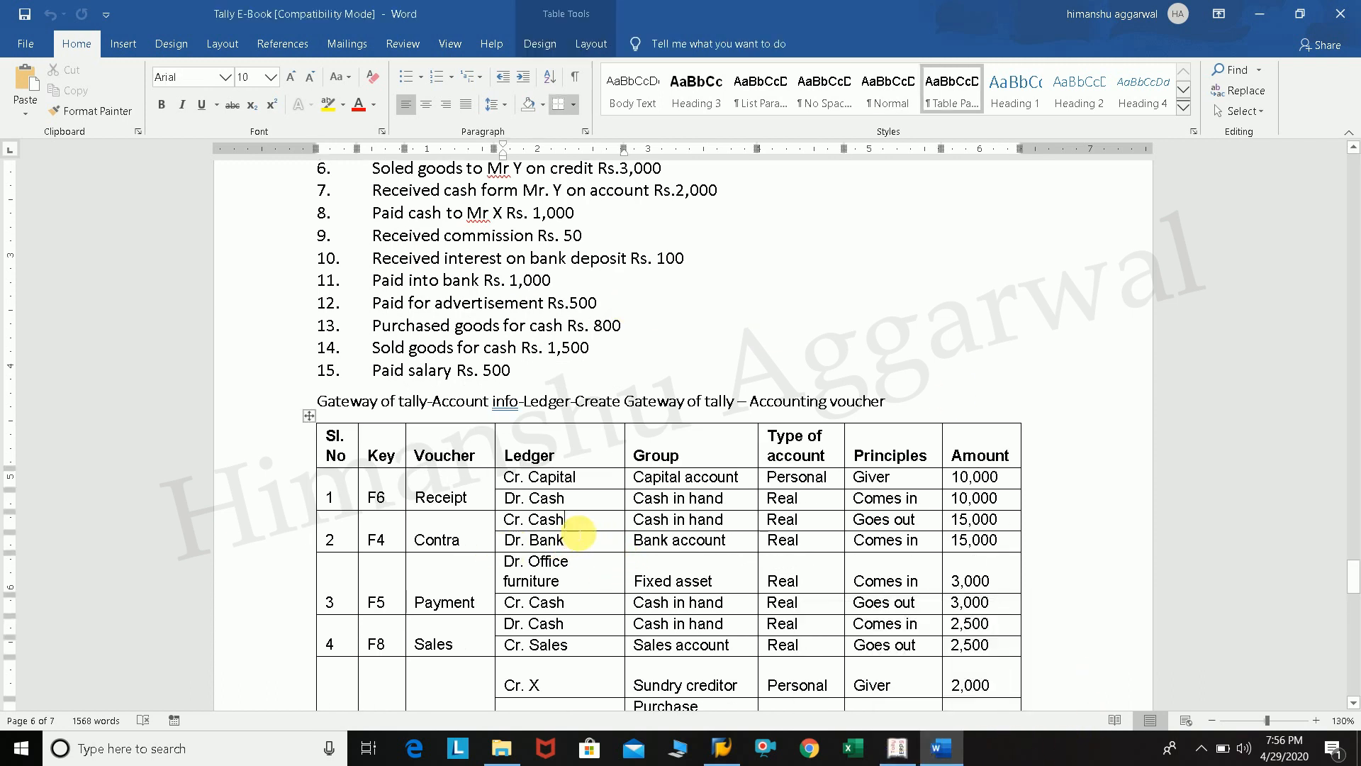
- Switch back to Tally.ERP 9, check the Cash entry in the list of ledgers and return to the Ledgers options
{"action": "left_click", "coordinate": [898, 748]}
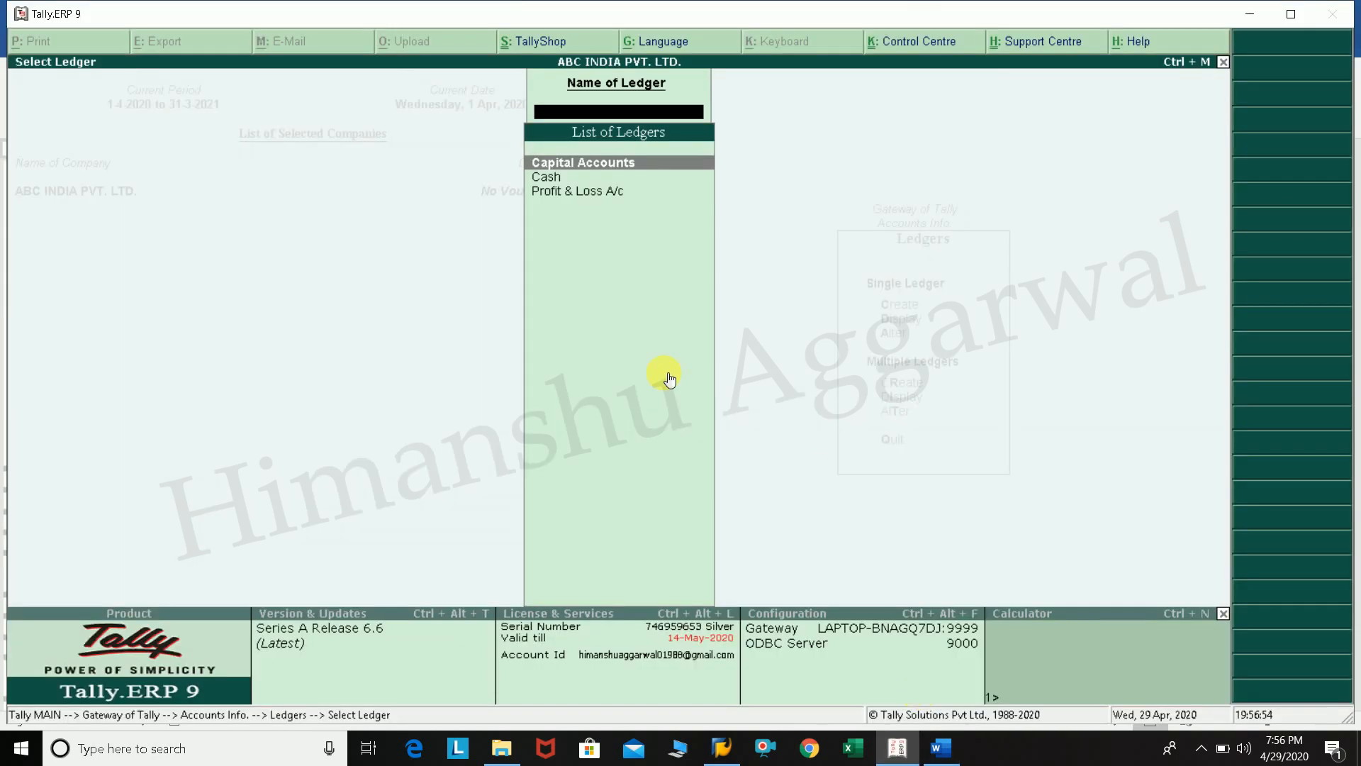
{"action": "left_click", "coordinate": [550, 178]}
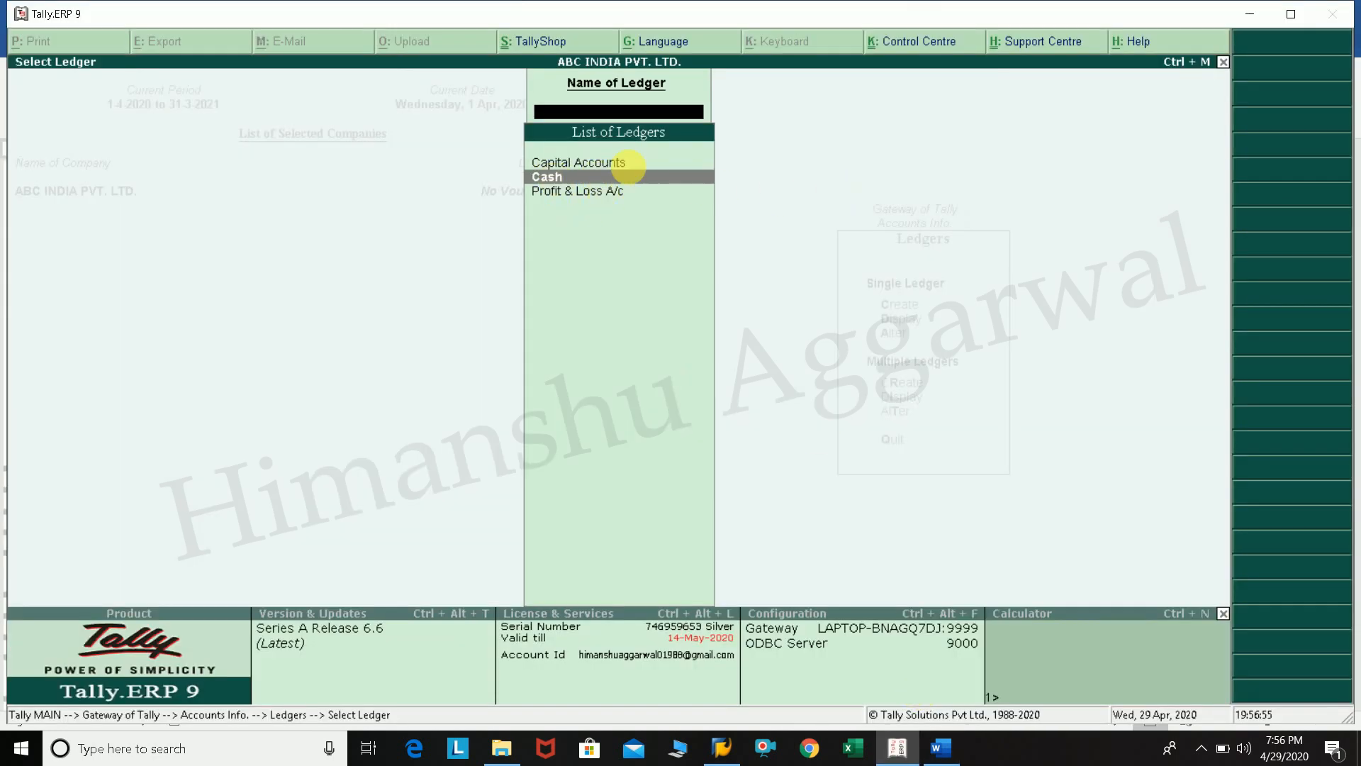
{"action": "key", "text": "Escape"}
{"action": "key", "text": "Return"}
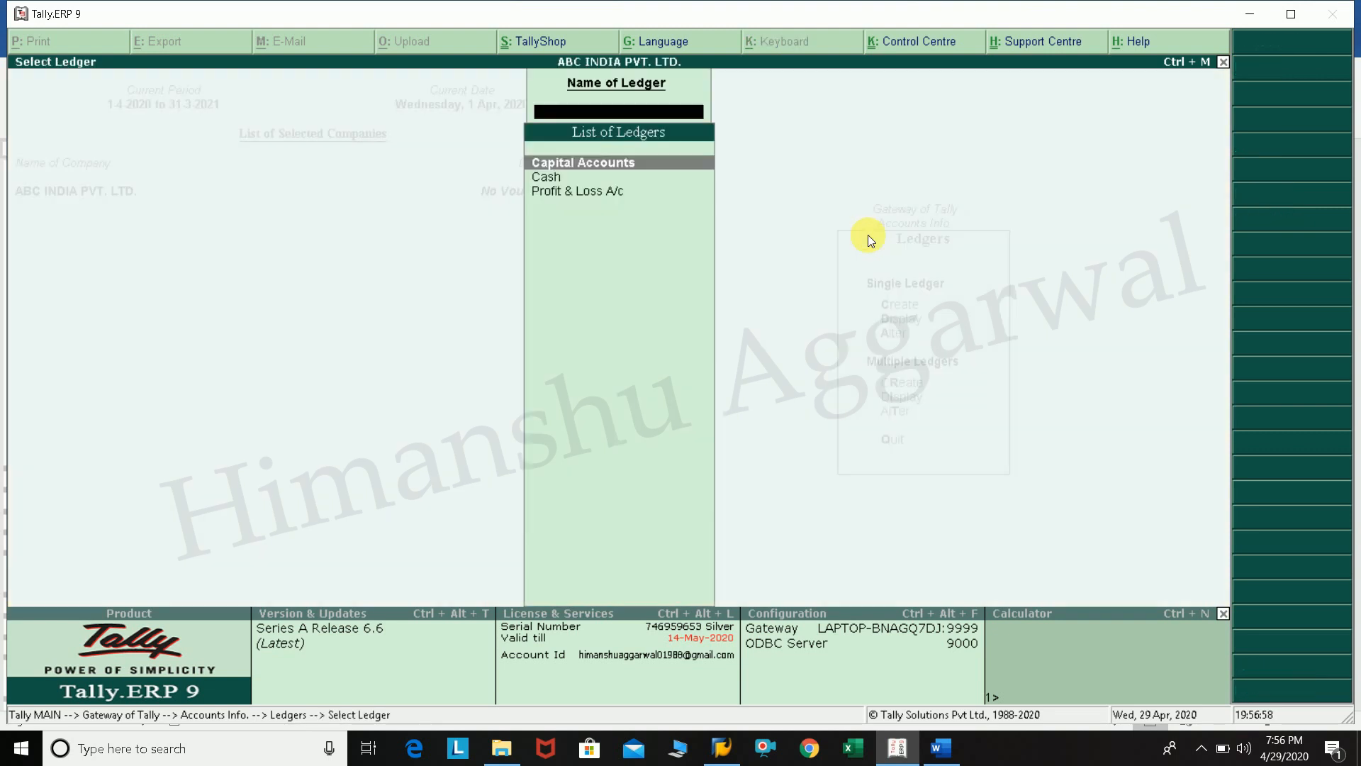
{"action": "key", "text": "Escape"}
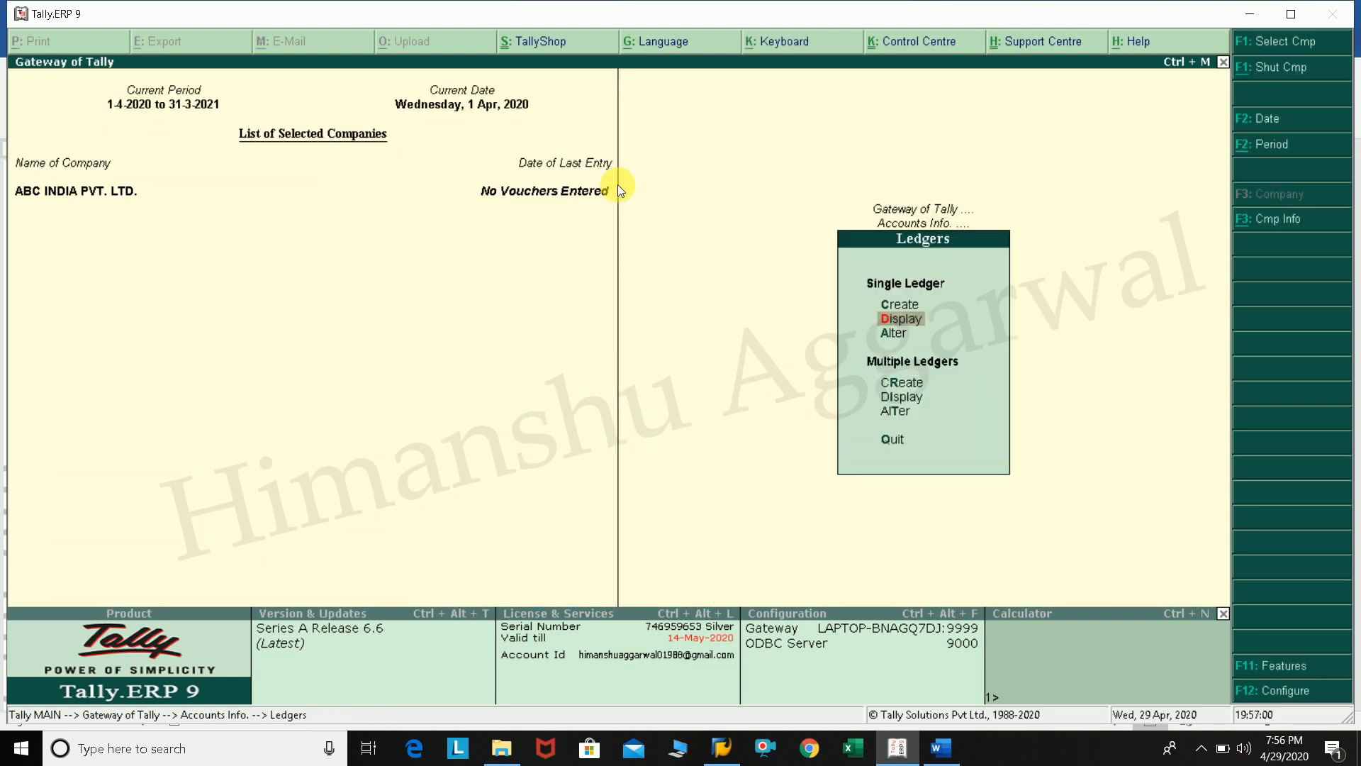
- Start a new single ledger named HDFC Bank Accounts and place it under the Bank Accounts group
{"action": "type", "text": "c"}
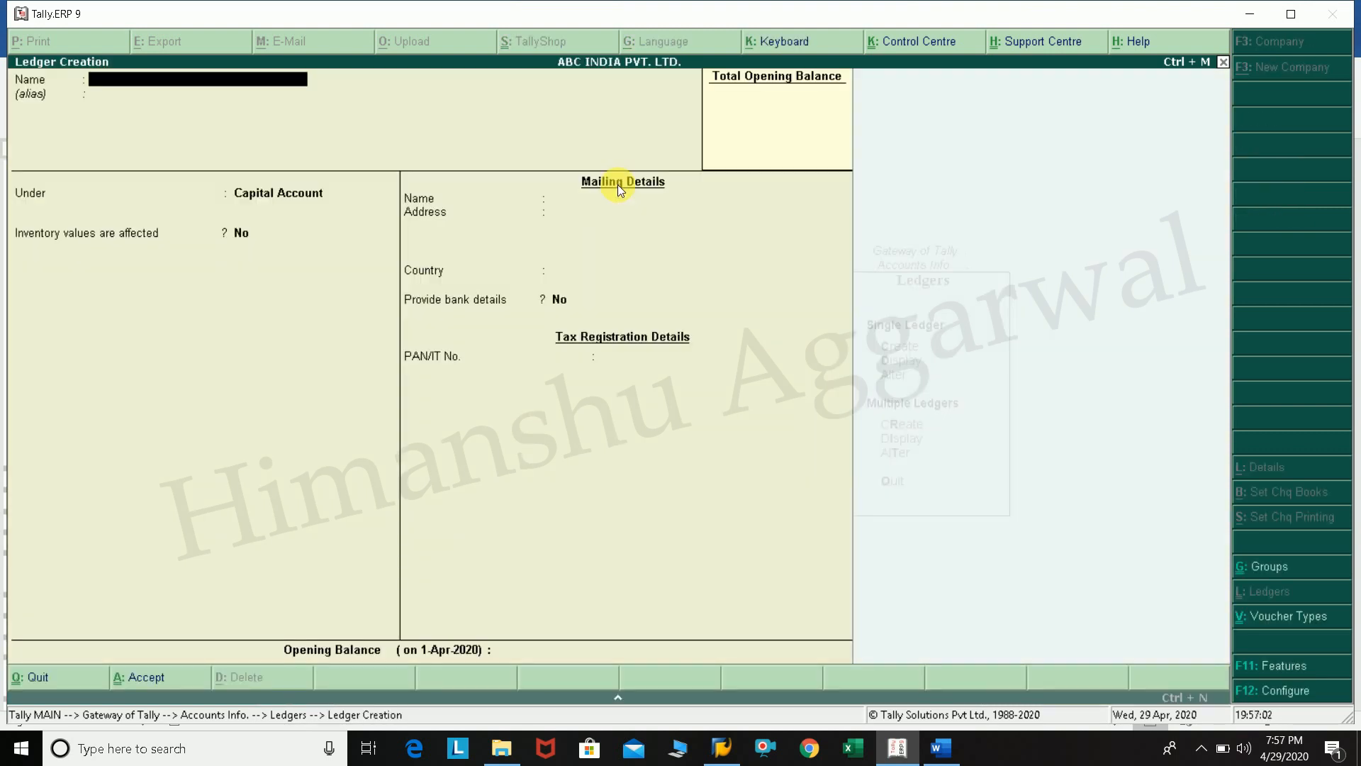
{"action": "type", "text": "HDF"}
{"action": "type", "text": "C Bank Accounts"}
{"action": "key", "text": "Return"}
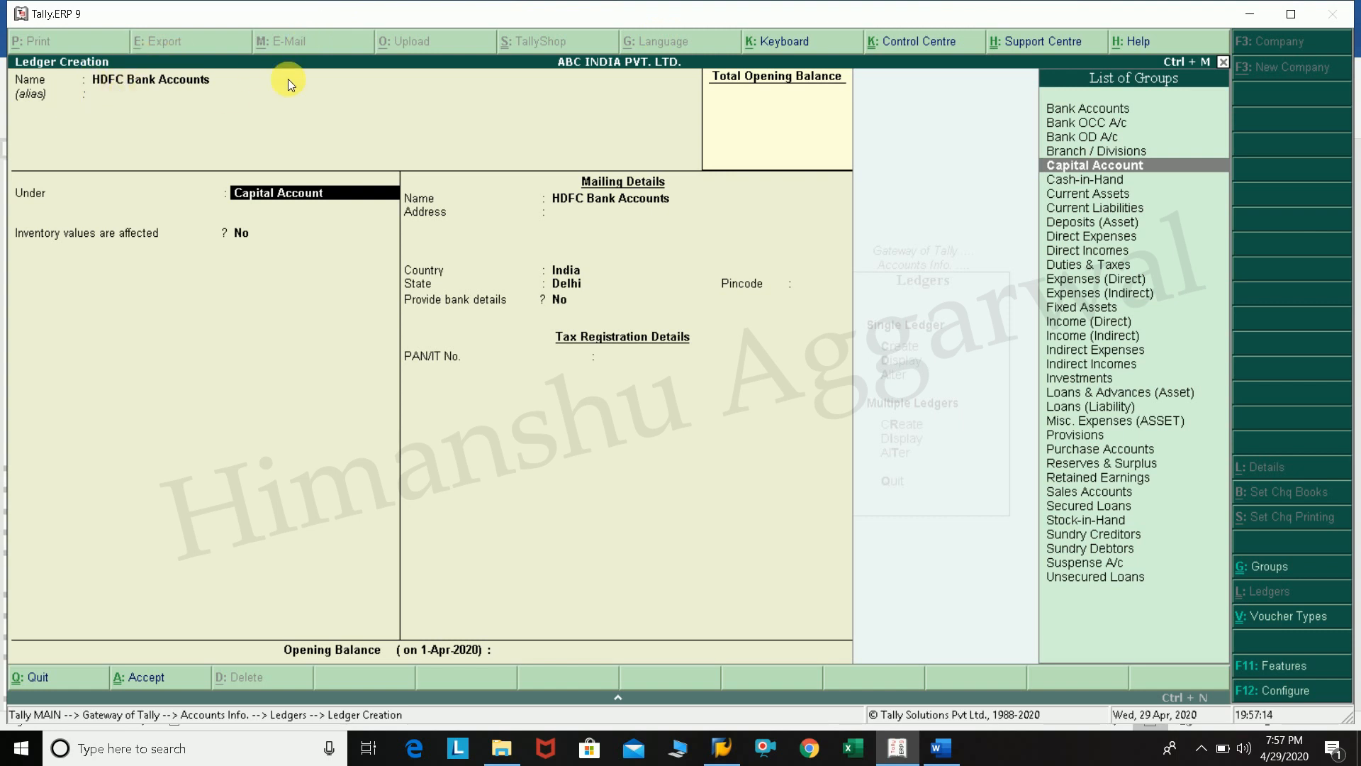
{"action": "key", "text": "Up"}
{"action": "key", "text": "Up"}
{"action": "key", "text": "Up"}
{"action": "key", "text": "Up"}
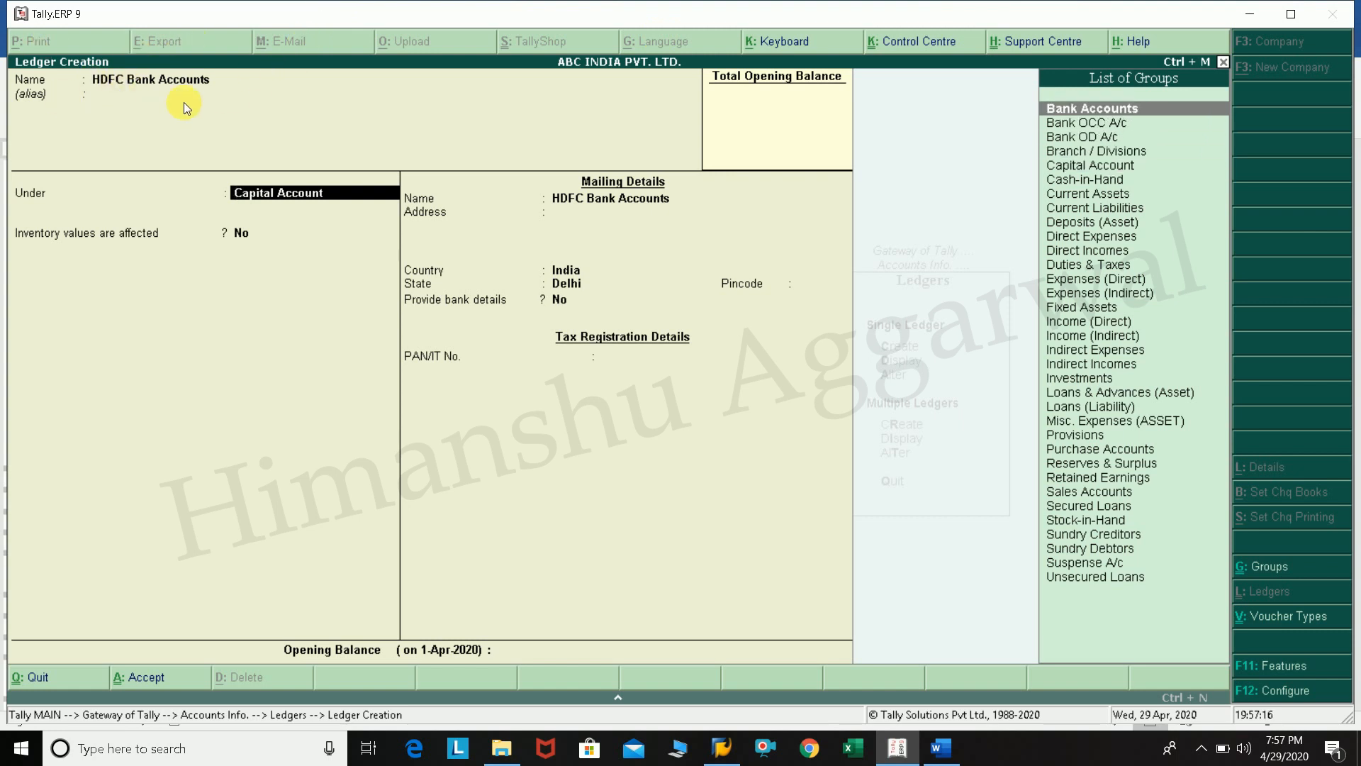
{"action": "key", "text": "Return"}
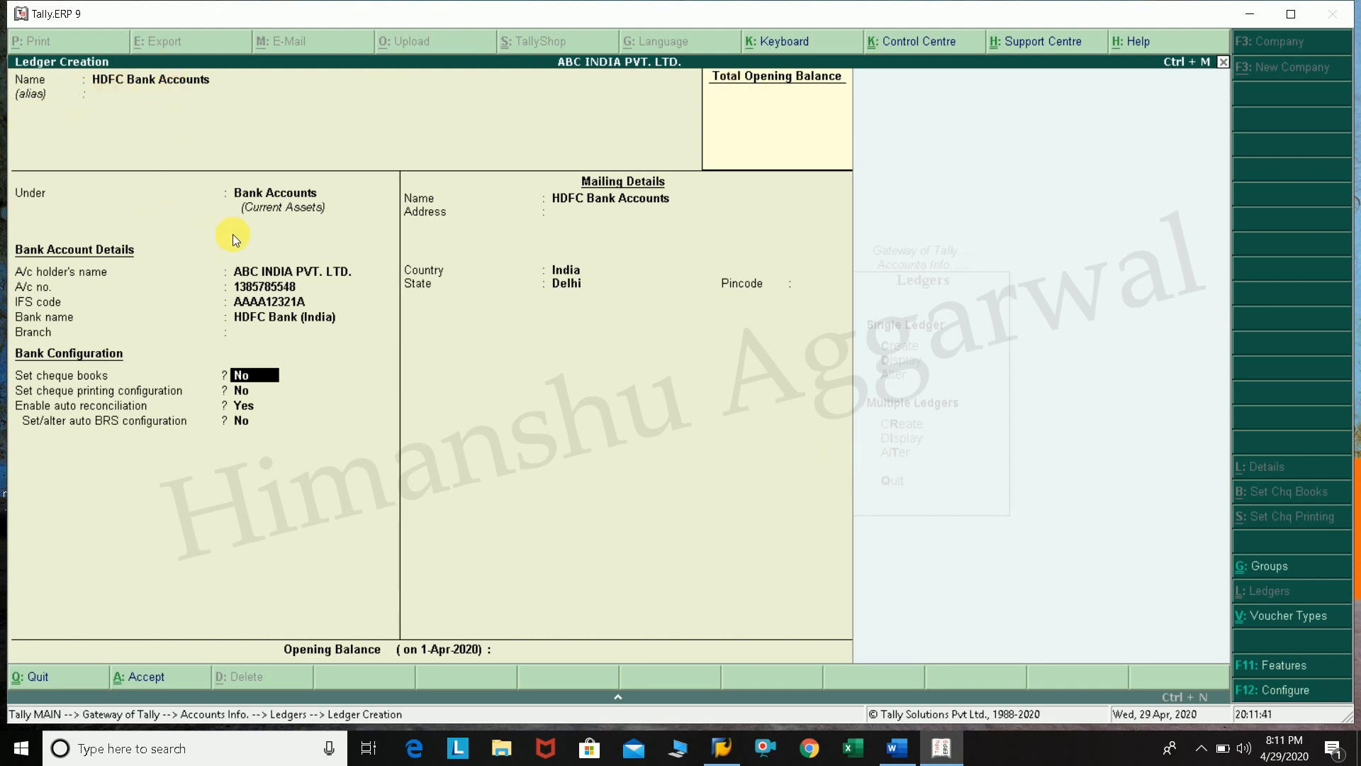
- Save the HDFC Bank Accounts ledger with the default bank configuration, country India and state Delhi, and leave ledger creation
{"action": "key", "text": "Return"}
{"action": "key", "text": "Return"}
{"action": "key", "text": "Return"}
{"action": "key", "text": "Return"}
{"action": "key", "text": "Return"}
{"action": "key", "text": "Return"}
{"action": "key", "text": "Return"}
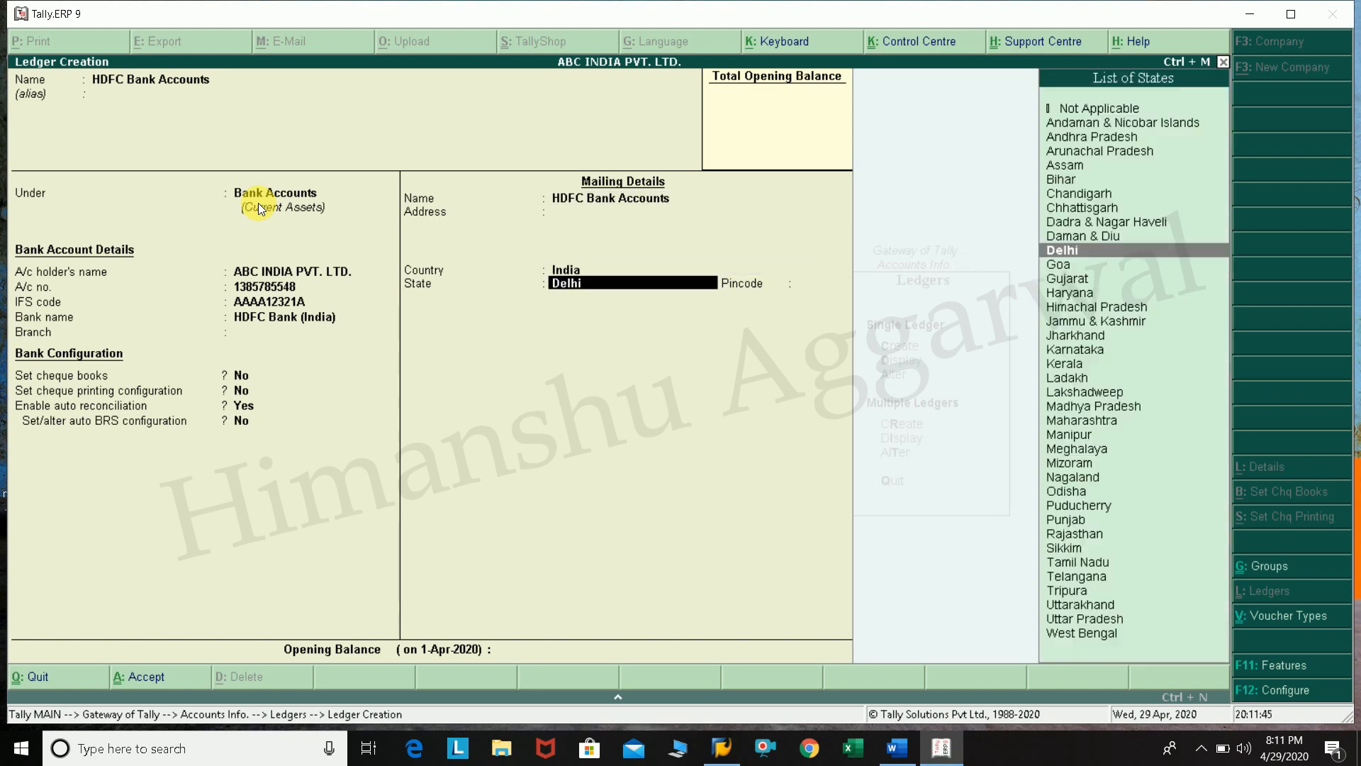
{"action": "key", "text": "Return"}
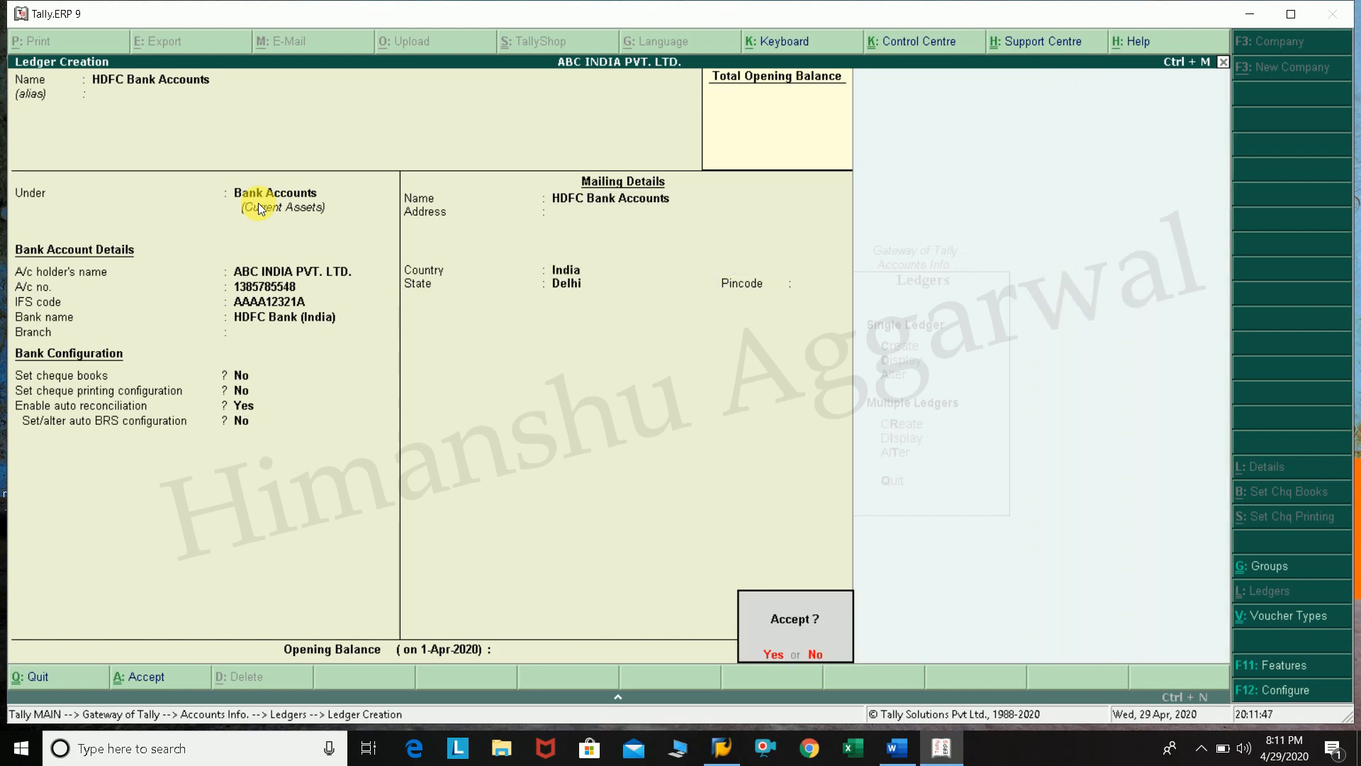
{"action": "key", "text": "Return"}
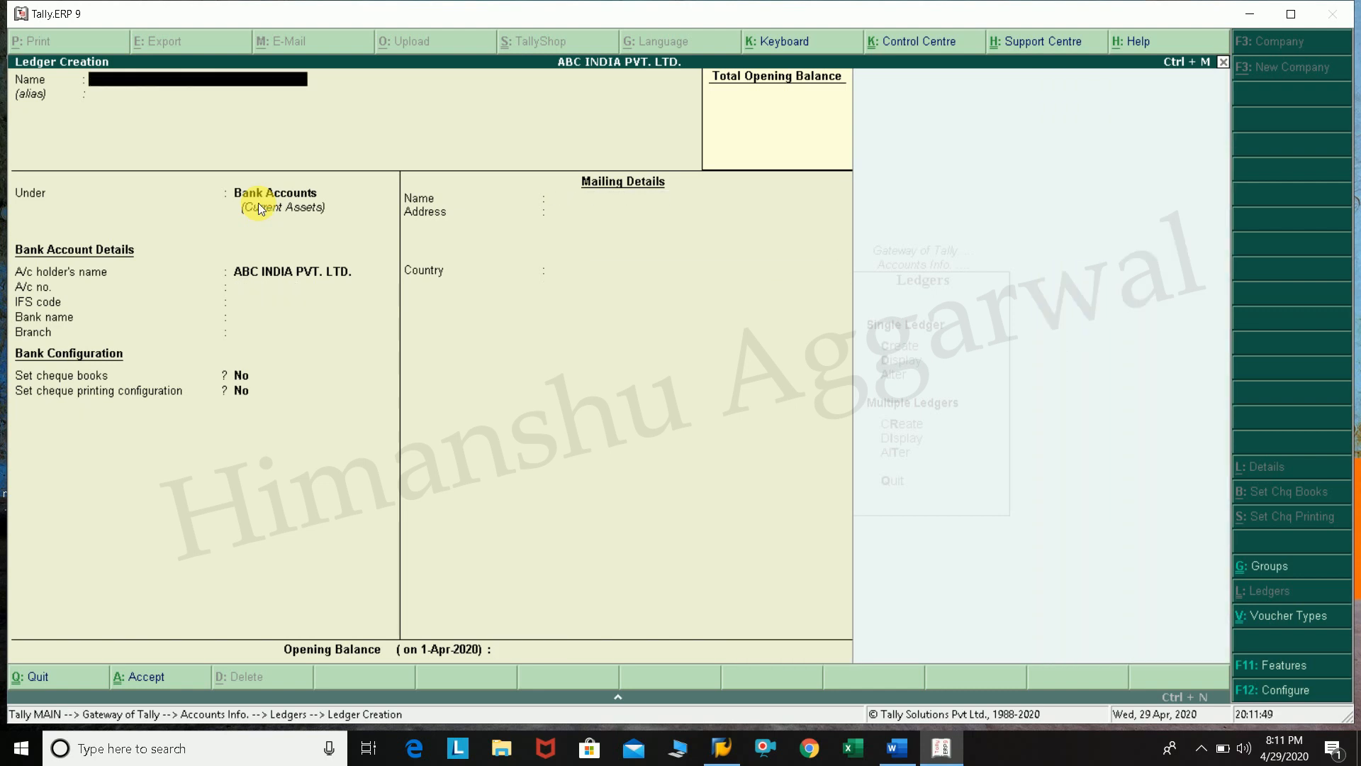
{"action": "key", "text": "Escape"}
{"action": "key", "text": "Escape"}
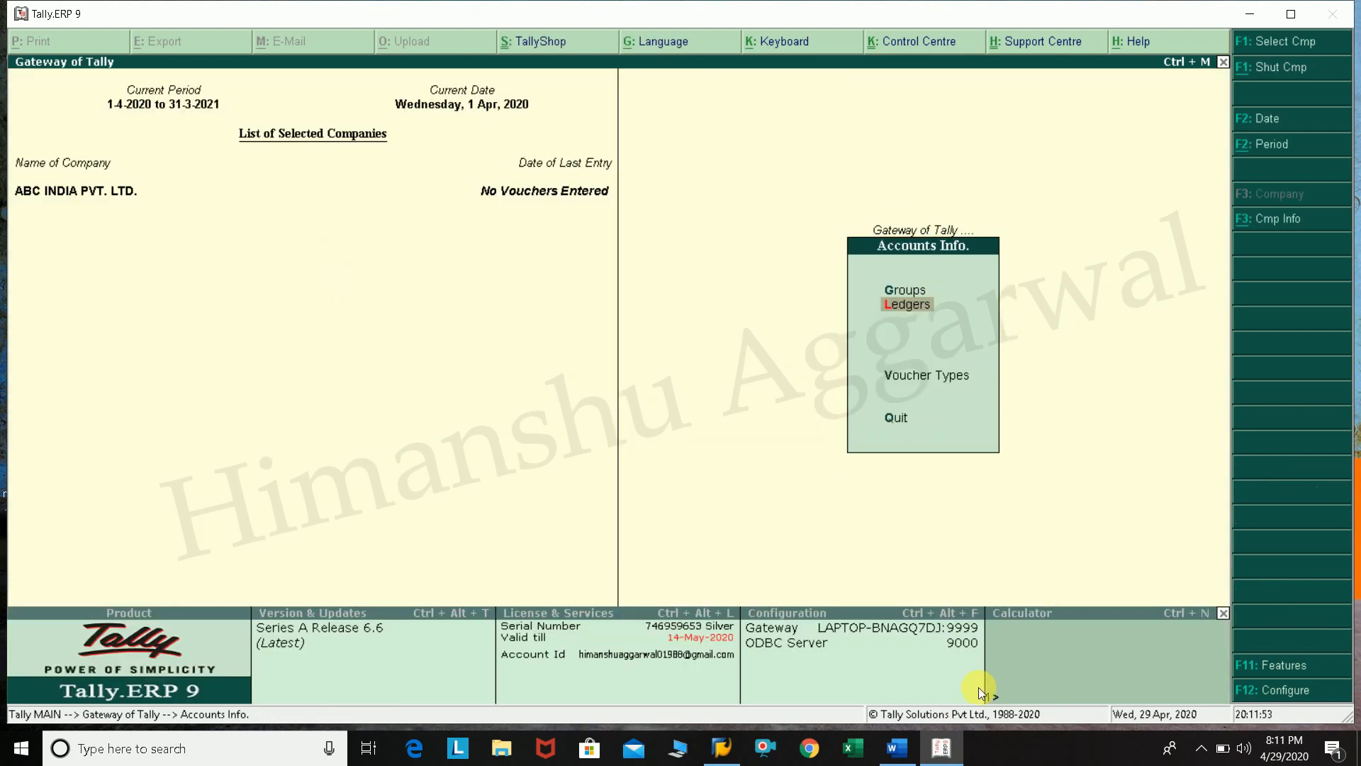
- Switch to the Tally E-Book document in Word and examine the office furniture transaction in Assignment No.1
{"action": "left_click", "coordinate": [897, 747]}
{"action": "scroll", "coordinate": [592, 383], "scroll_direction": "up", "scroll_amount": 3}
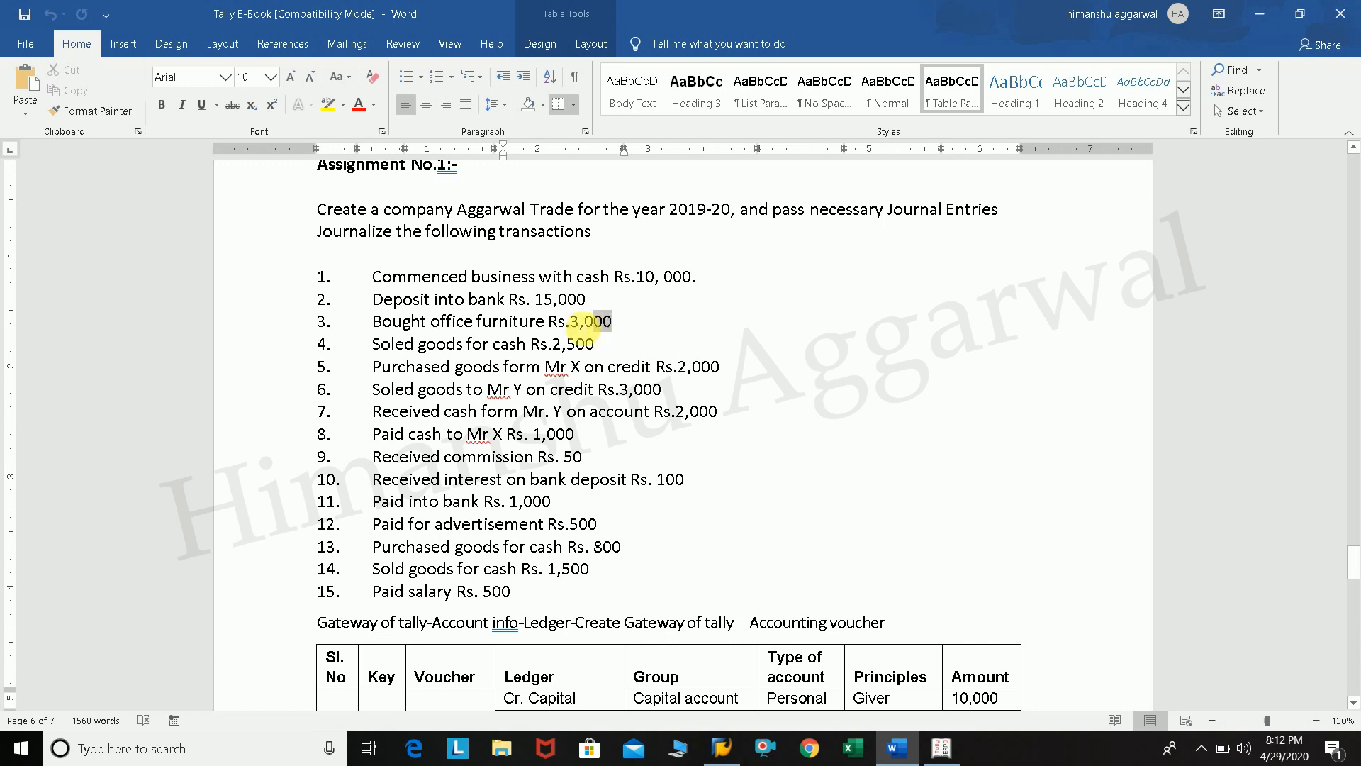
{"action": "left_click_drag", "start_coordinate": [611, 322], "coordinate": [501, 326]}
{"action": "left_click", "coordinate": [486, 303]}
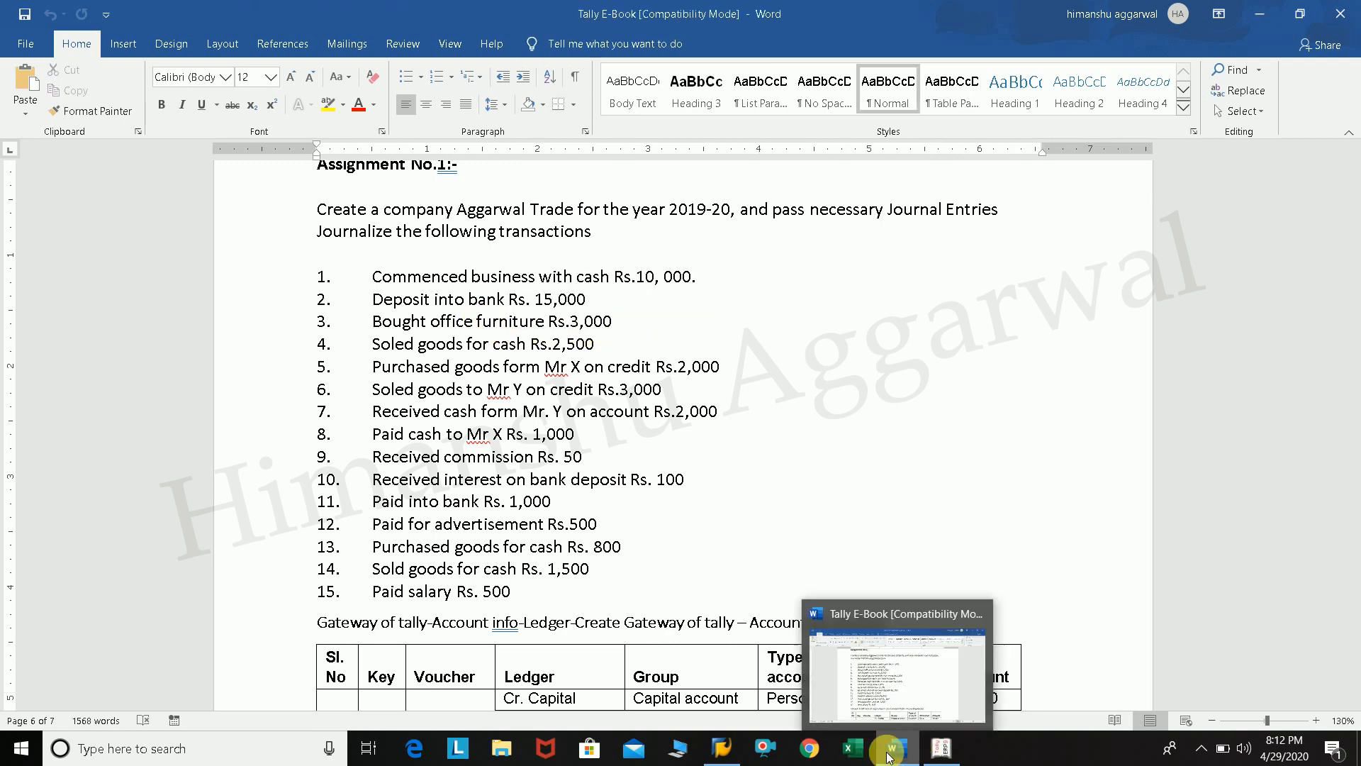
- Return to Tally.ERP 9 and check the display list of ledgers for a furniture ledger
{"action": "left_click", "coordinate": [937, 753]}
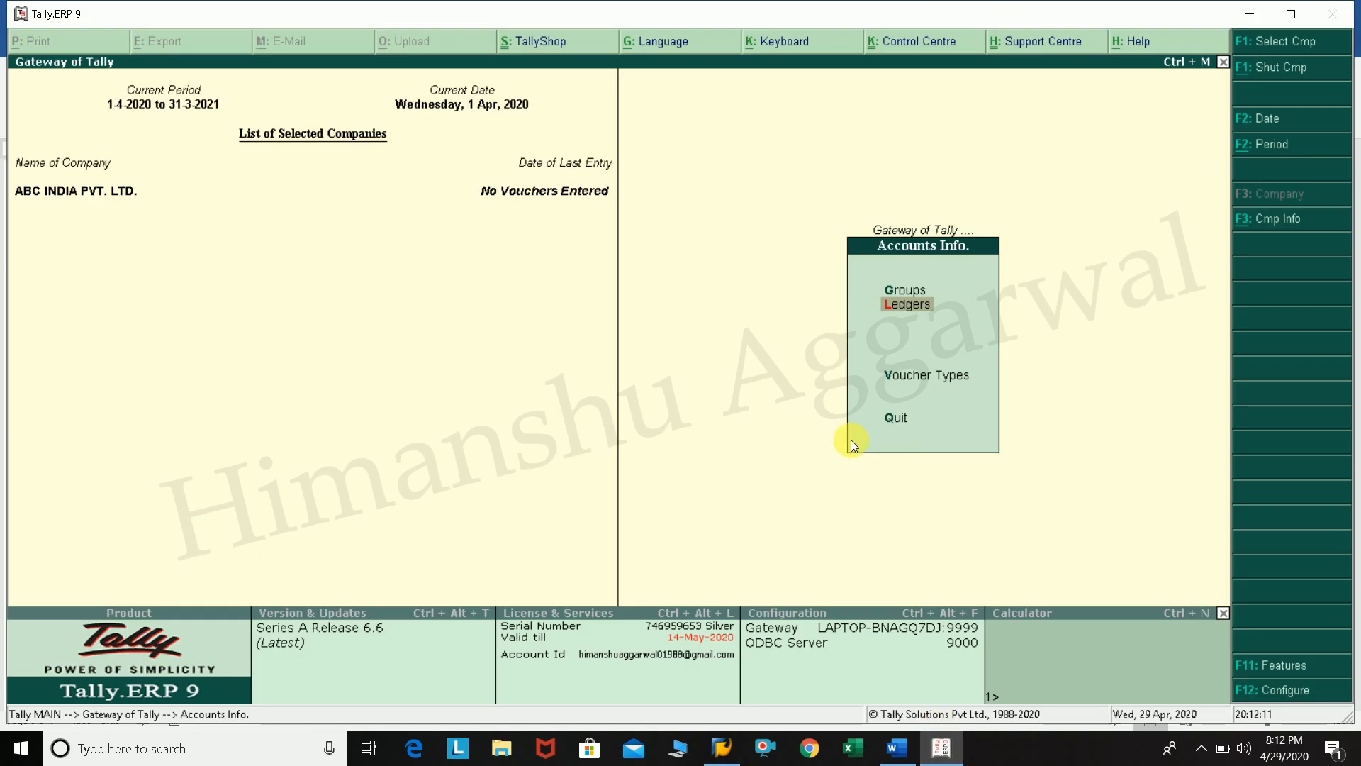
{"action": "key", "text": "Return"}
{"action": "key", "text": "Down"}
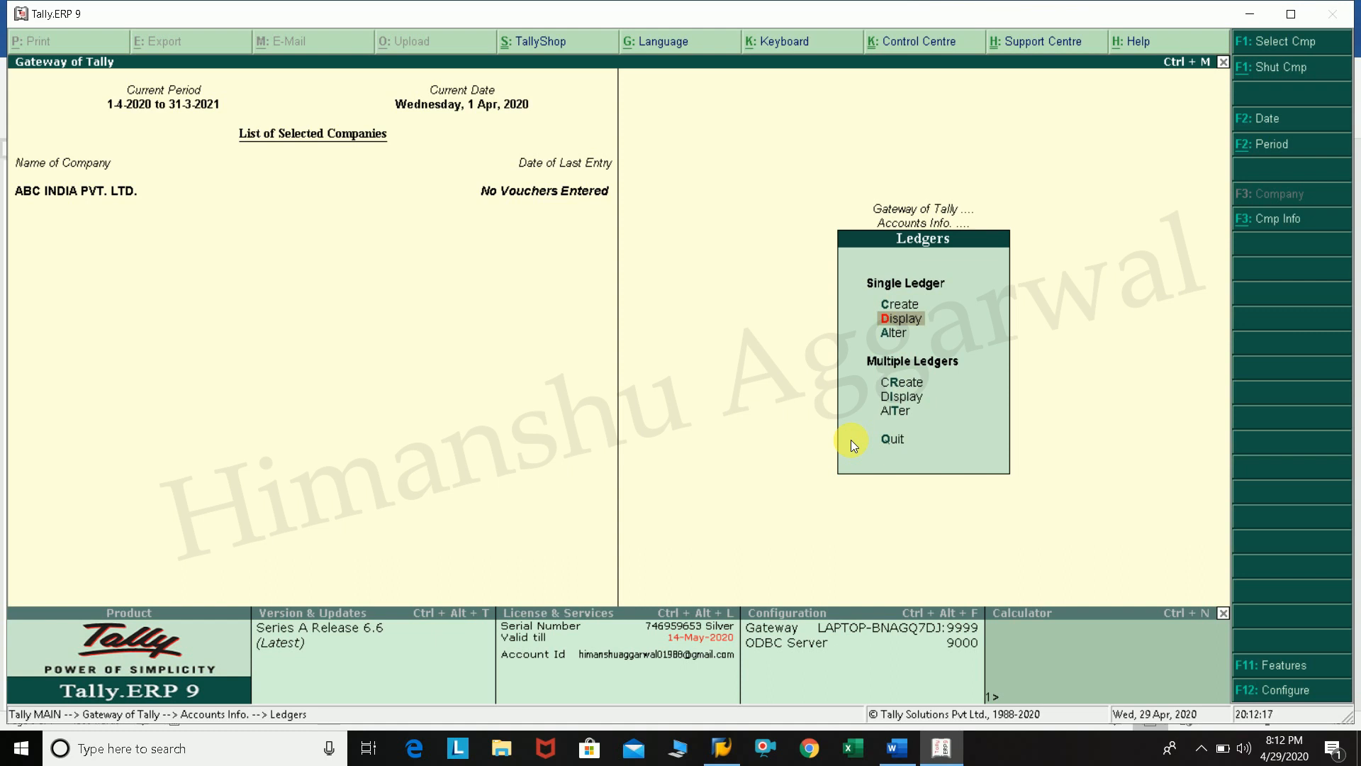
{"action": "key", "text": "Return"}
{"action": "key", "text": "Down"}
{"action": "key", "text": "Down"}
{"action": "key", "text": "Down"}
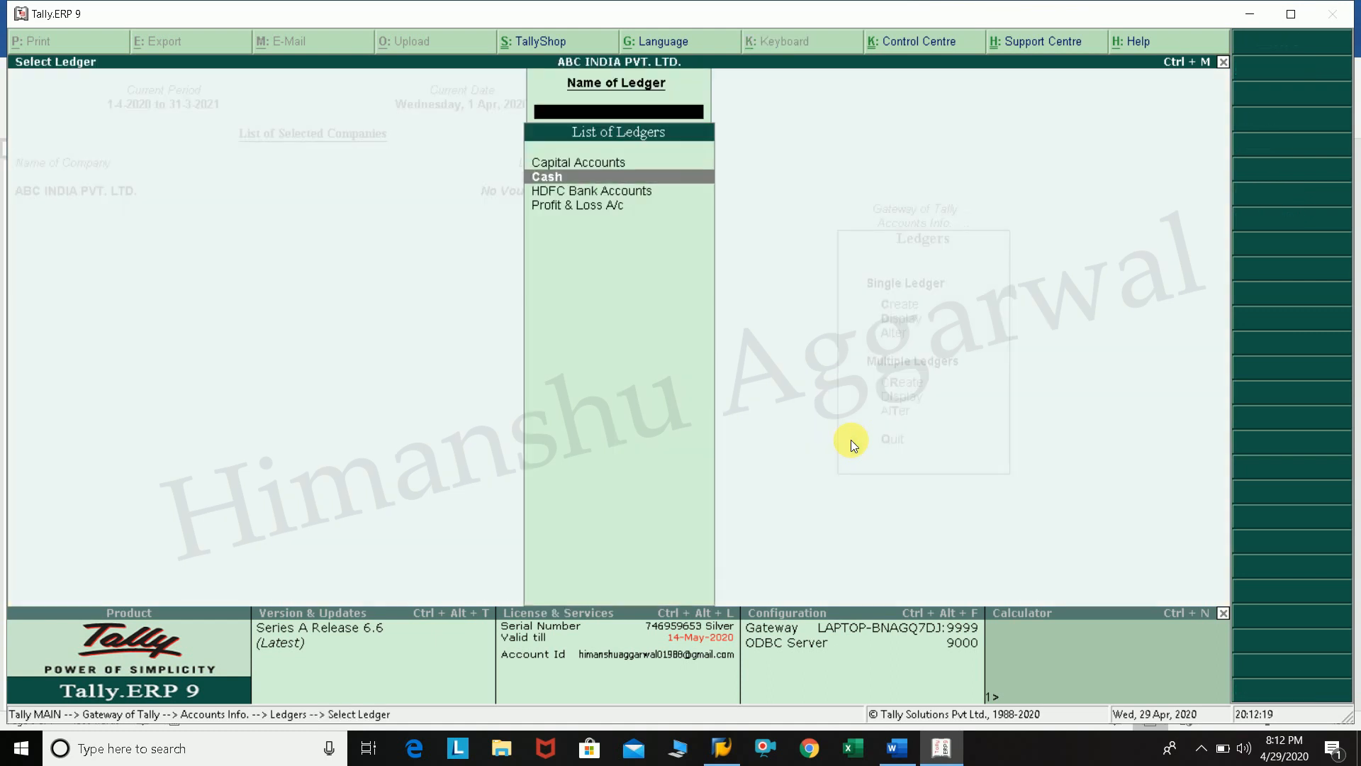
{"action": "key", "text": "Up"}
{"action": "key", "text": "Up"}
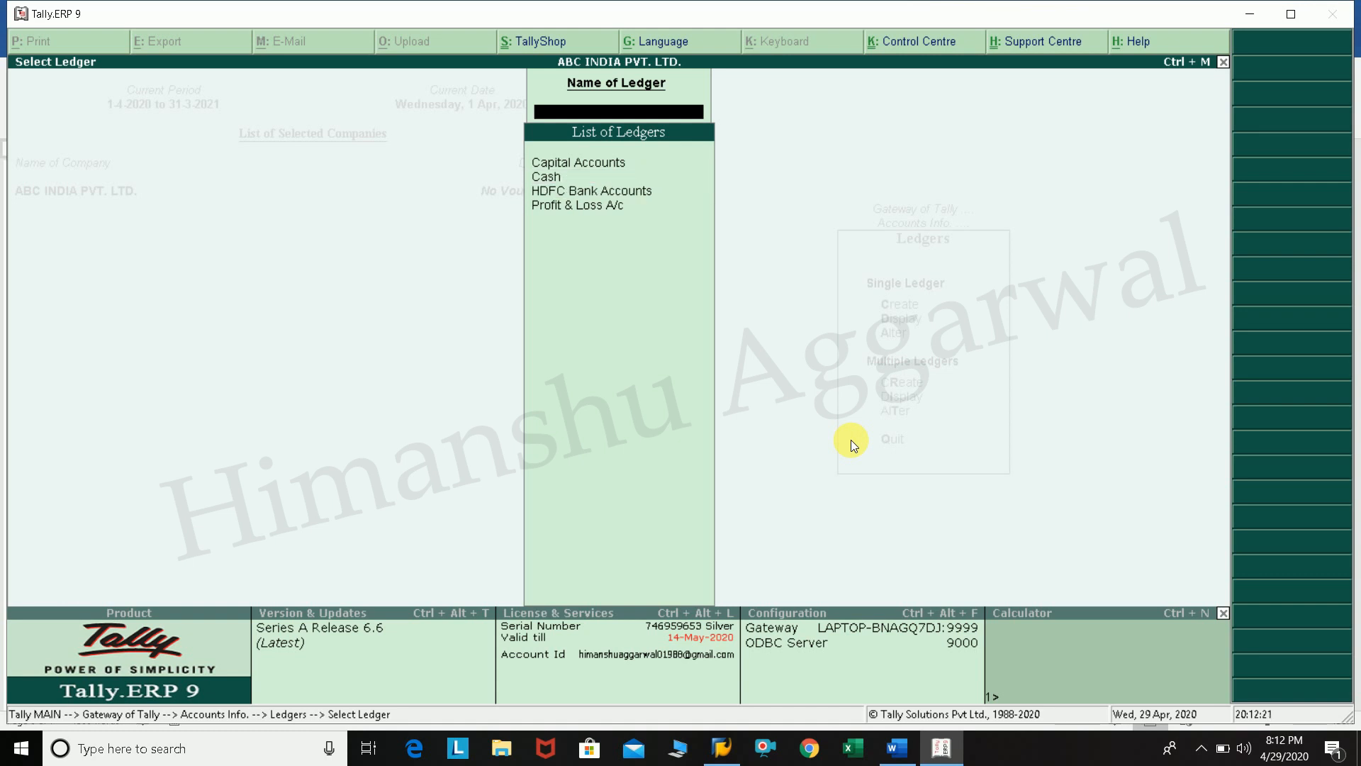
- Leave the ledger display list and start a new single ledger named Furniture Accounts
{"action": "key", "text": "Escape"}
{"action": "key", "text": "Up"}
{"action": "key", "text": "Return"}
{"action": "type", "text": "FURN"}
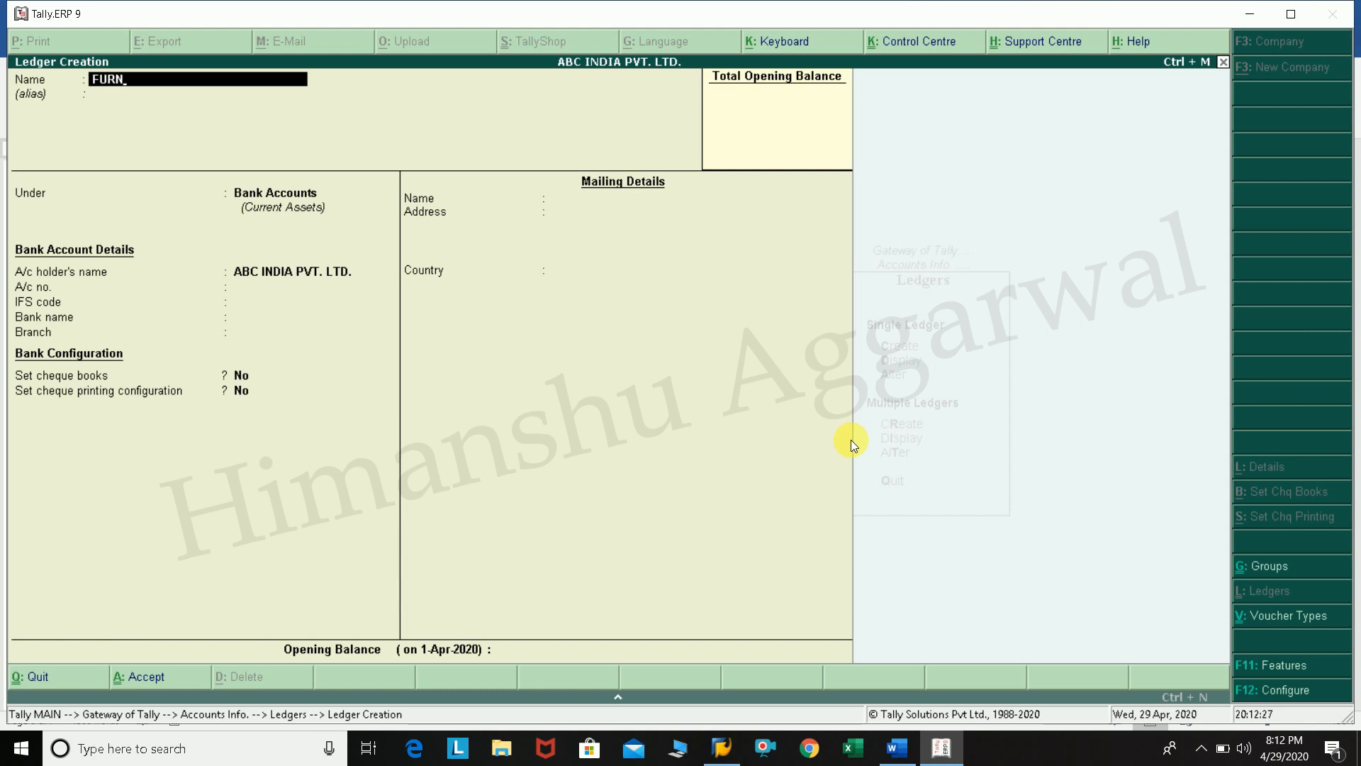
{"action": "key", "text": "BackSpace"}
{"action": "key", "text": "BackSpace"}
{"action": "key", "text": "BackSpace"}
{"action": "key", "text": "BackSpace"}
{"action": "type", "text": "Furniture Accounts"}
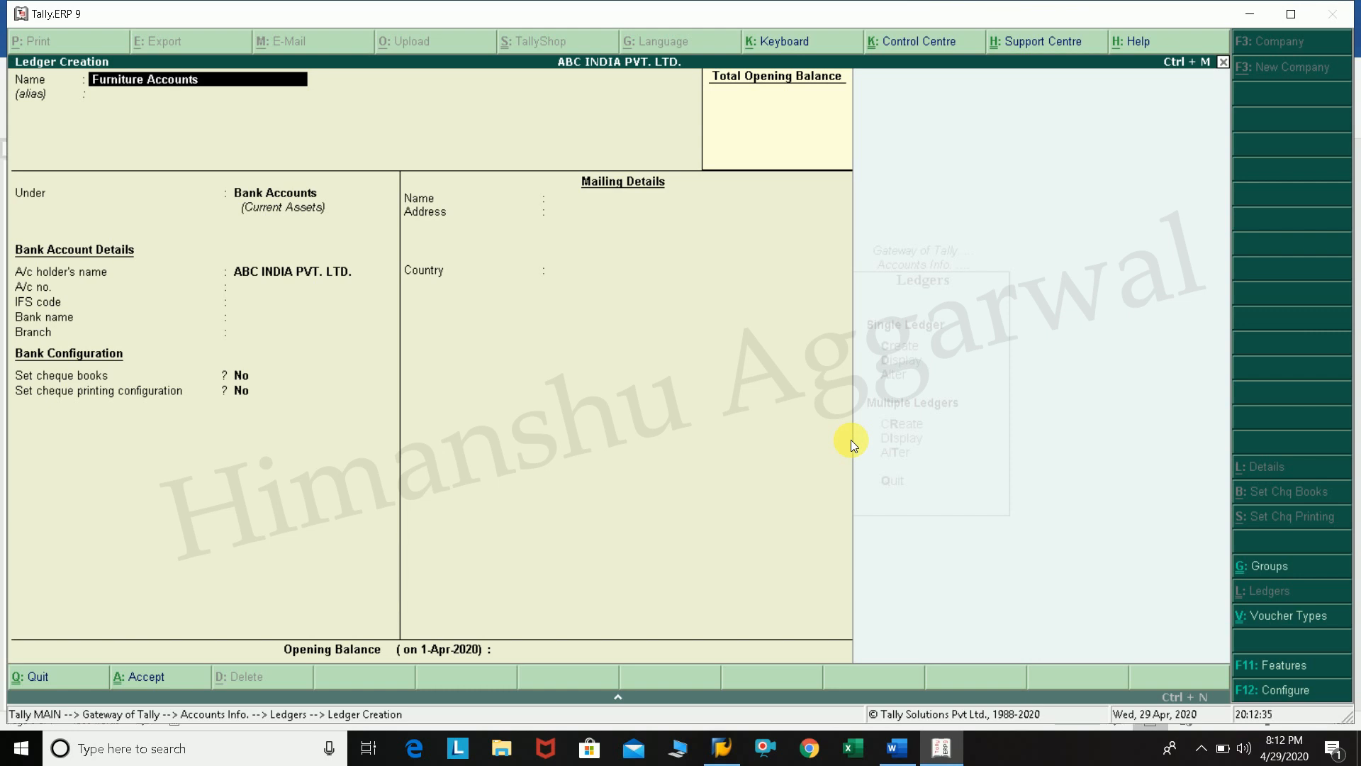
{"action": "key", "text": "Return"}
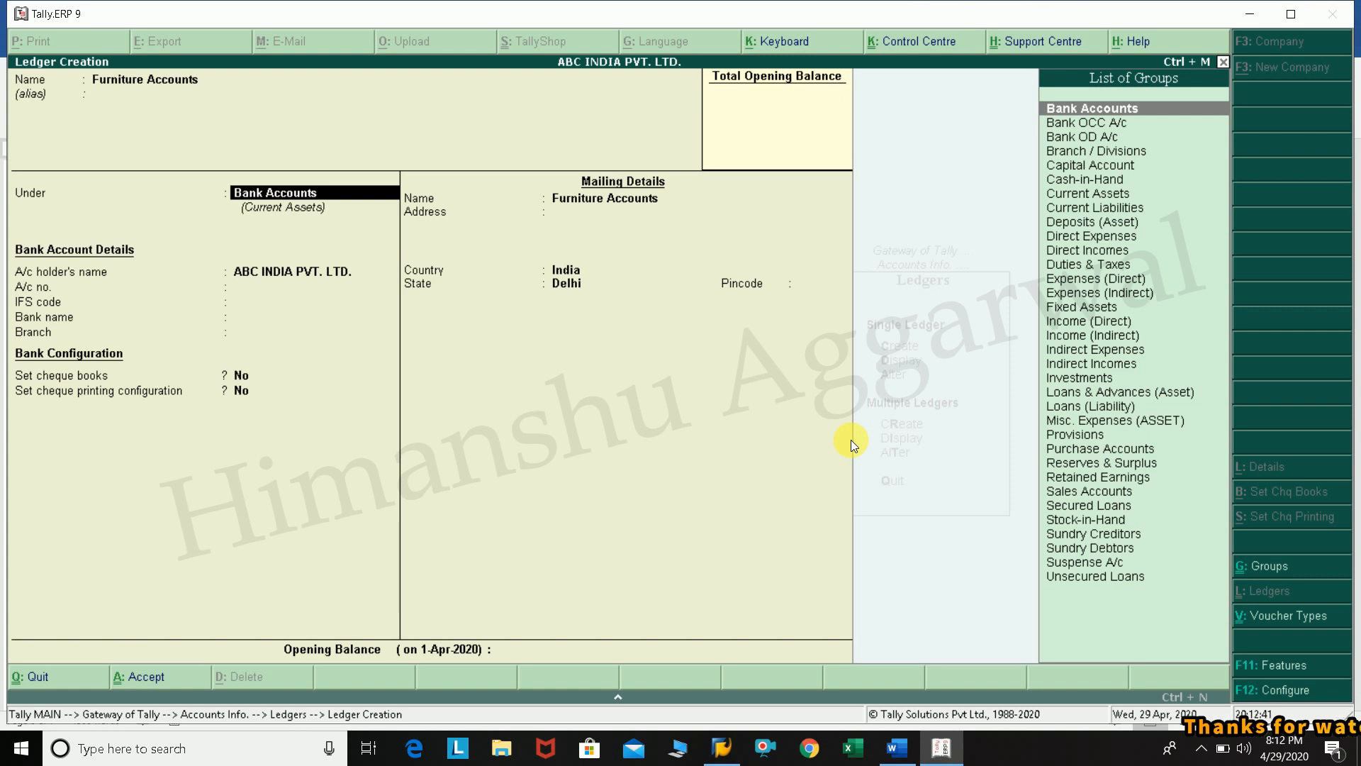
- Place the Furniture Accounts ledger under the Fixed Assets group
{"action": "key", "text": "Down"}
{"action": "key", "text": "Down"}
{"action": "key", "text": "Down"}
{"action": "key", "text": "Down"}
{"action": "key", "text": "Down"}
{"action": "key", "text": "Down"}
{"action": "key", "text": "Down"}
{"action": "key", "text": "Down"}
{"action": "key", "text": "Down"}
{"action": "key", "text": "Down"}
{"action": "key", "text": "Down"}
{"action": "key", "text": "Down"}
{"action": "key", "text": "Down"}
{"action": "key", "text": "Down"}
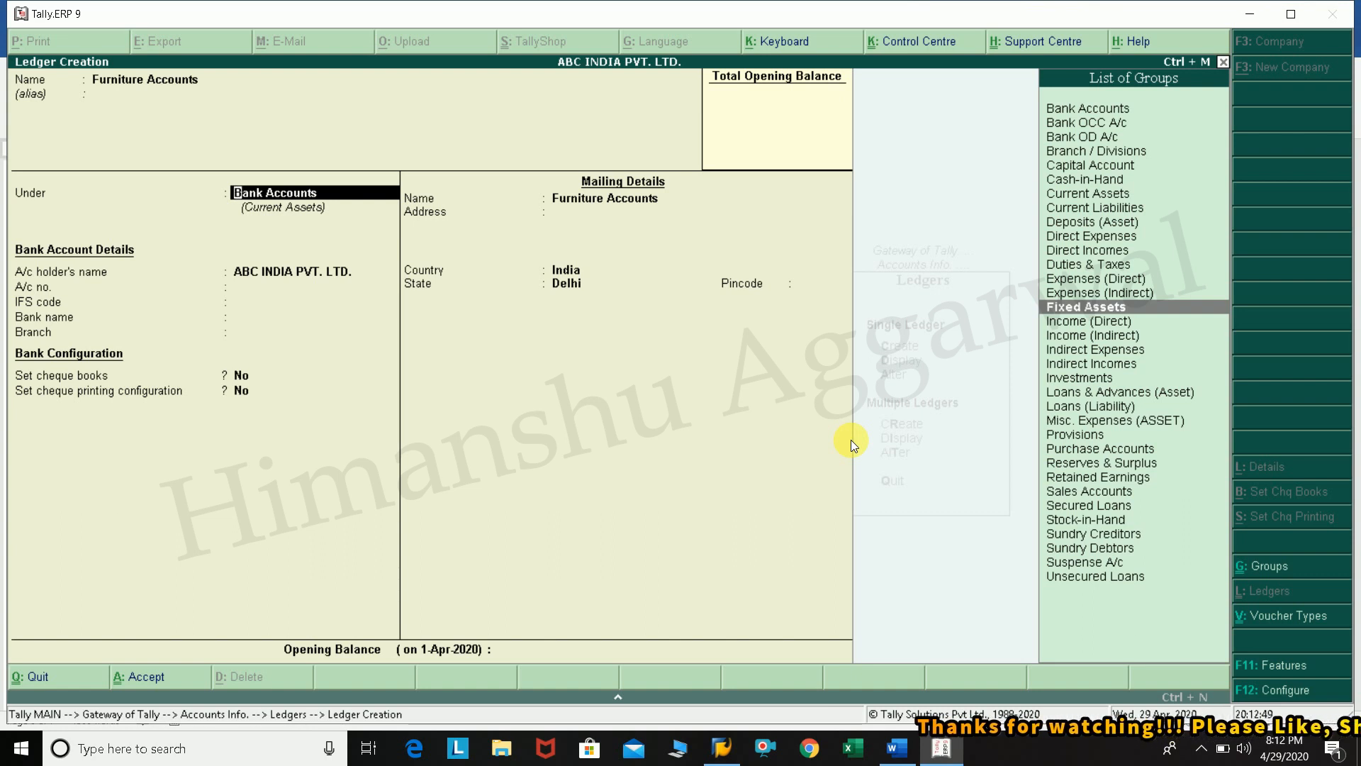
{"action": "key", "text": "Return"}
- Save the Furniture Accounts ledger with inventory values not affected, country India, state Delhi and no bank details, and return to Accounts Info
{"action": "key", "text": "Return"}
{"action": "key", "text": "Return"}
{"action": "key", "text": "Return"}
{"action": "key", "text": "Return"}
{"action": "key", "text": "Return"}
{"action": "key", "text": "Return"}
{"action": "key", "text": "Return"}
{"action": "key", "text": "Return"}
{"action": "key", "text": "Return"}
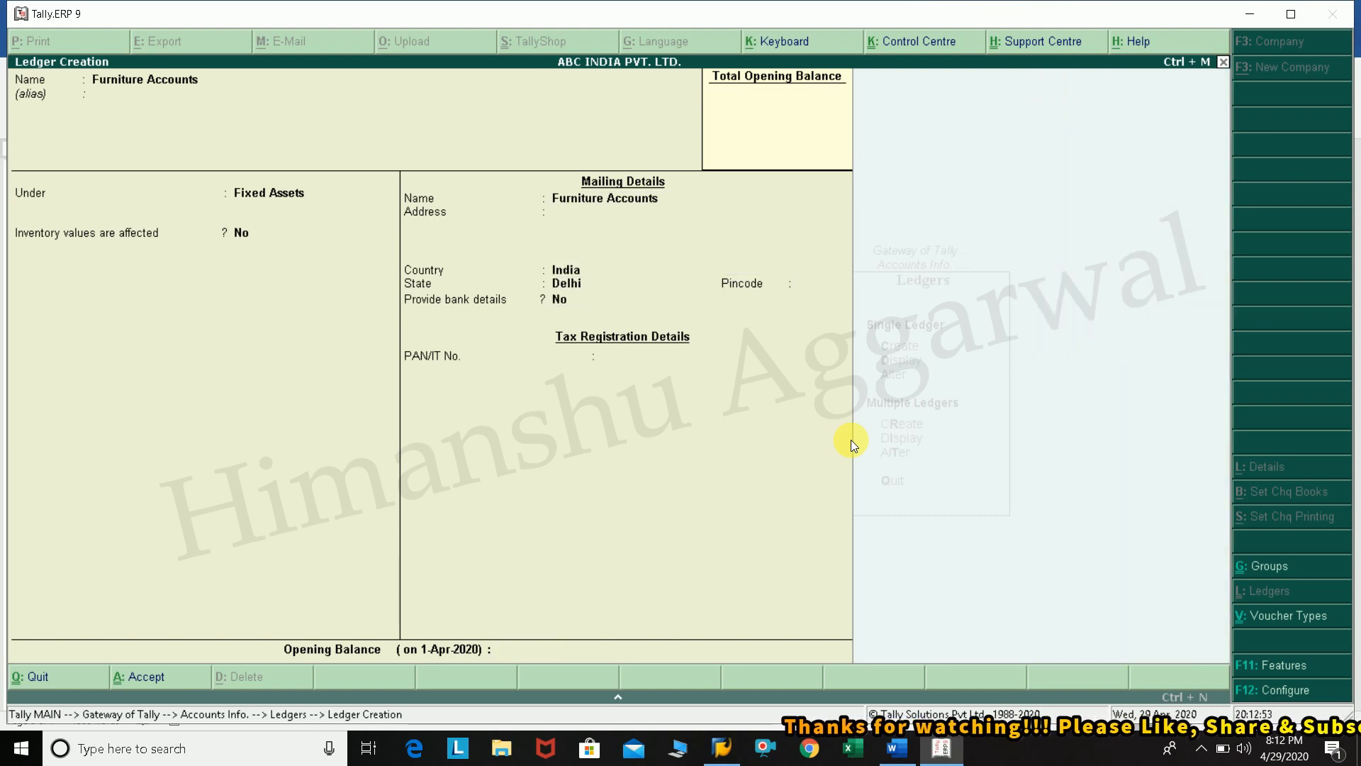
{"action": "key", "text": "Return"}
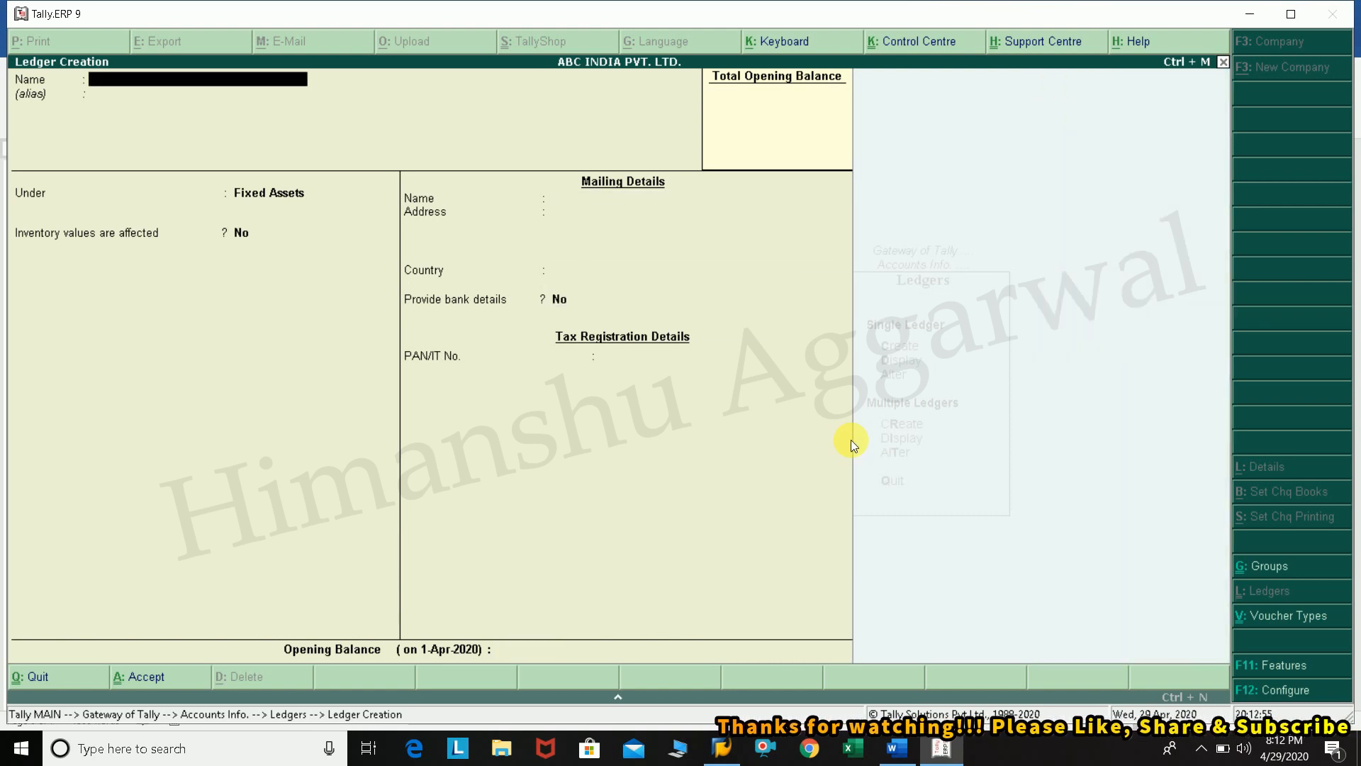
{"action": "key", "text": "Escape"}
{"action": "key", "text": "Escape"}
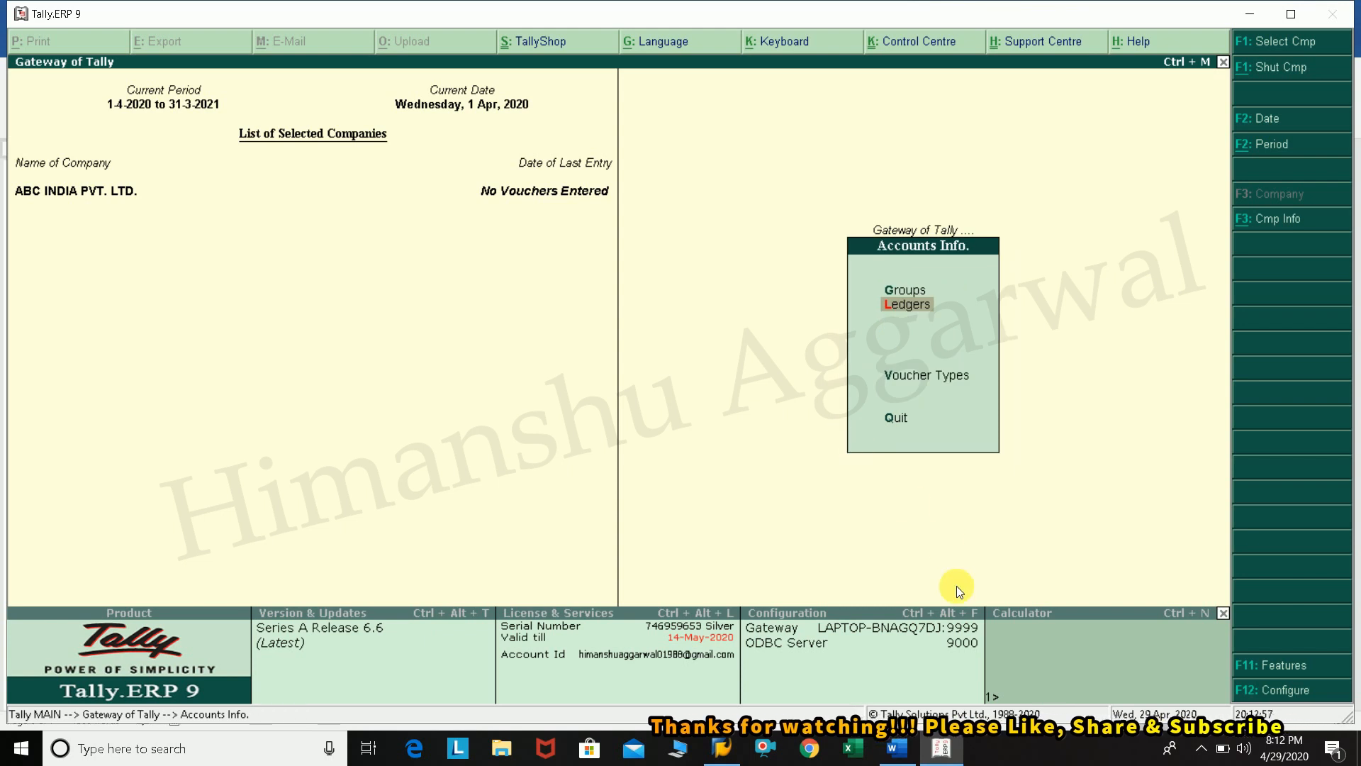
- Review the Assignment No.1 transactions in the Tally E-Book document in Word, and return to the Gateway of Tally in Tally.ERP 9
{"action": "left_click", "coordinate": [904, 746]}
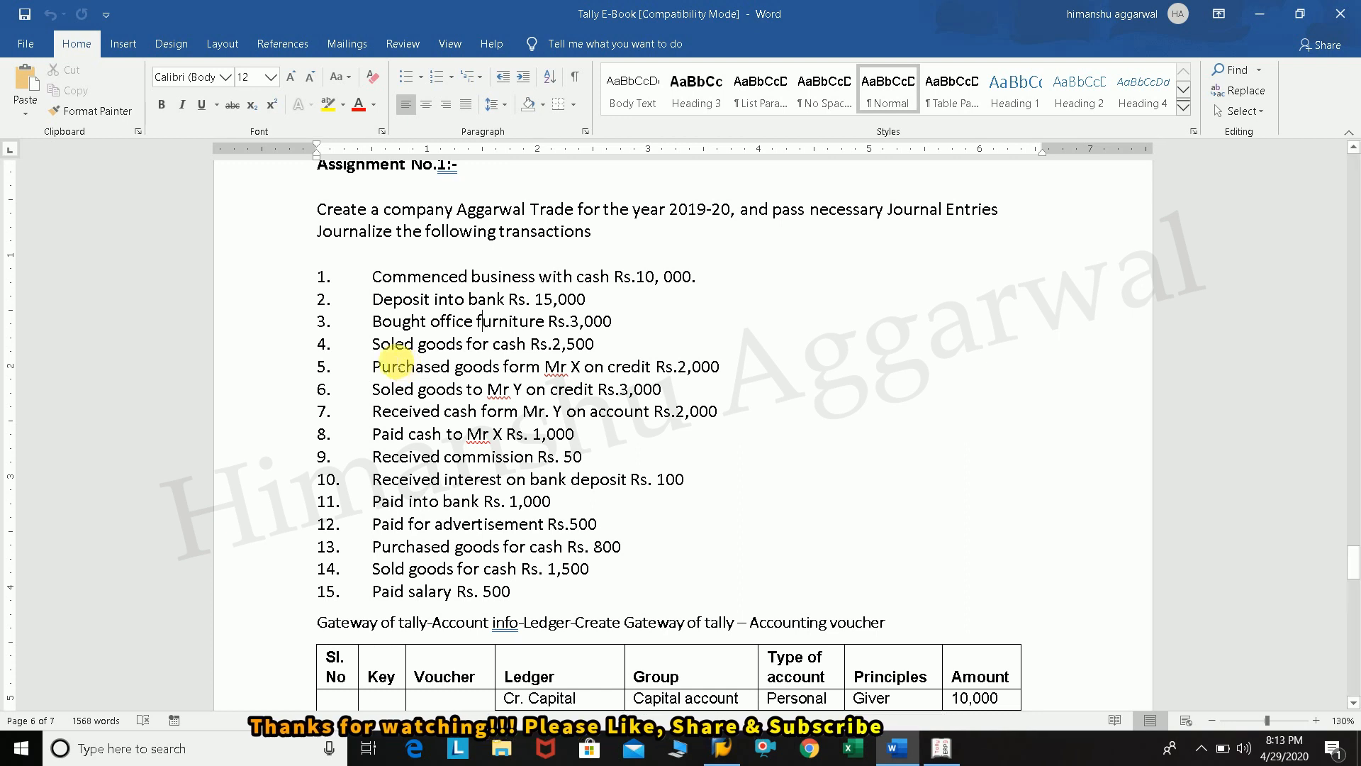
{"action": "left_click", "coordinate": [942, 748]}
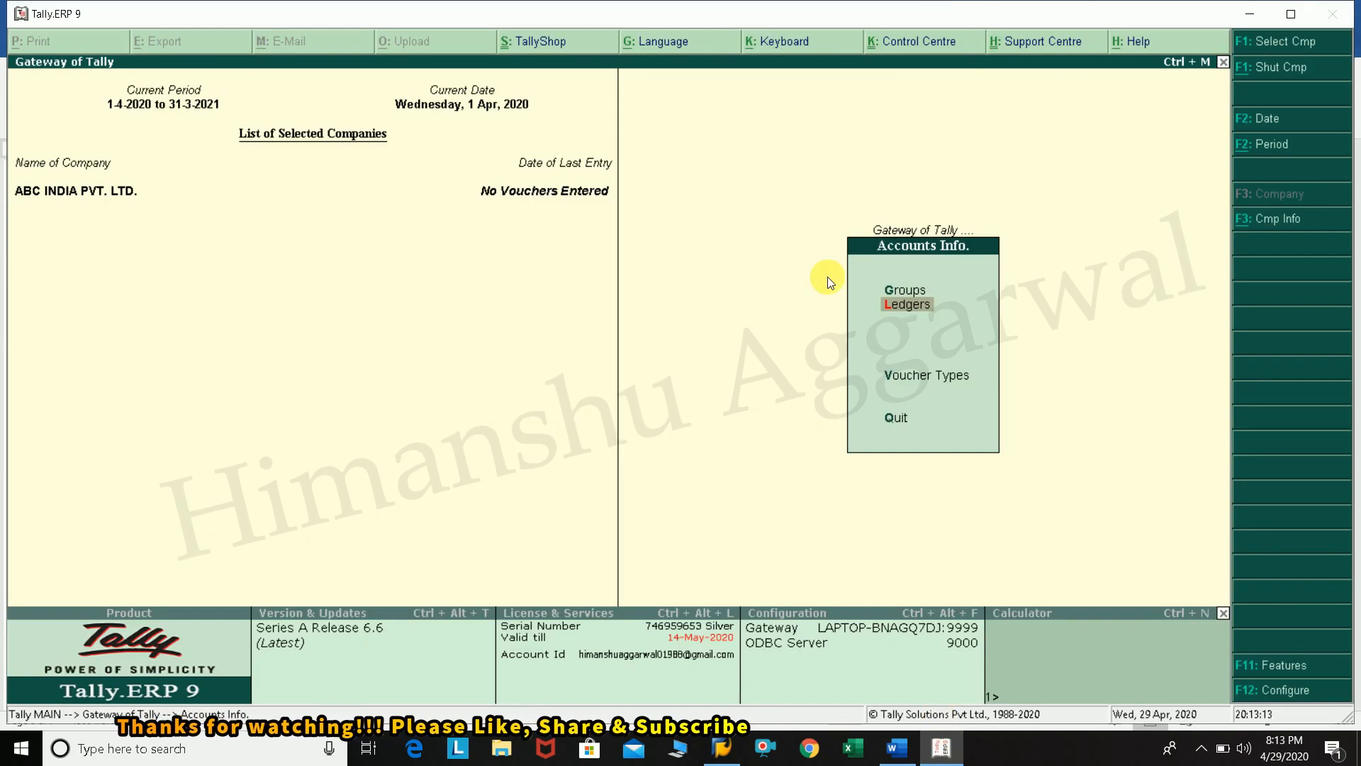
{"action": "key", "text": "Escape"}
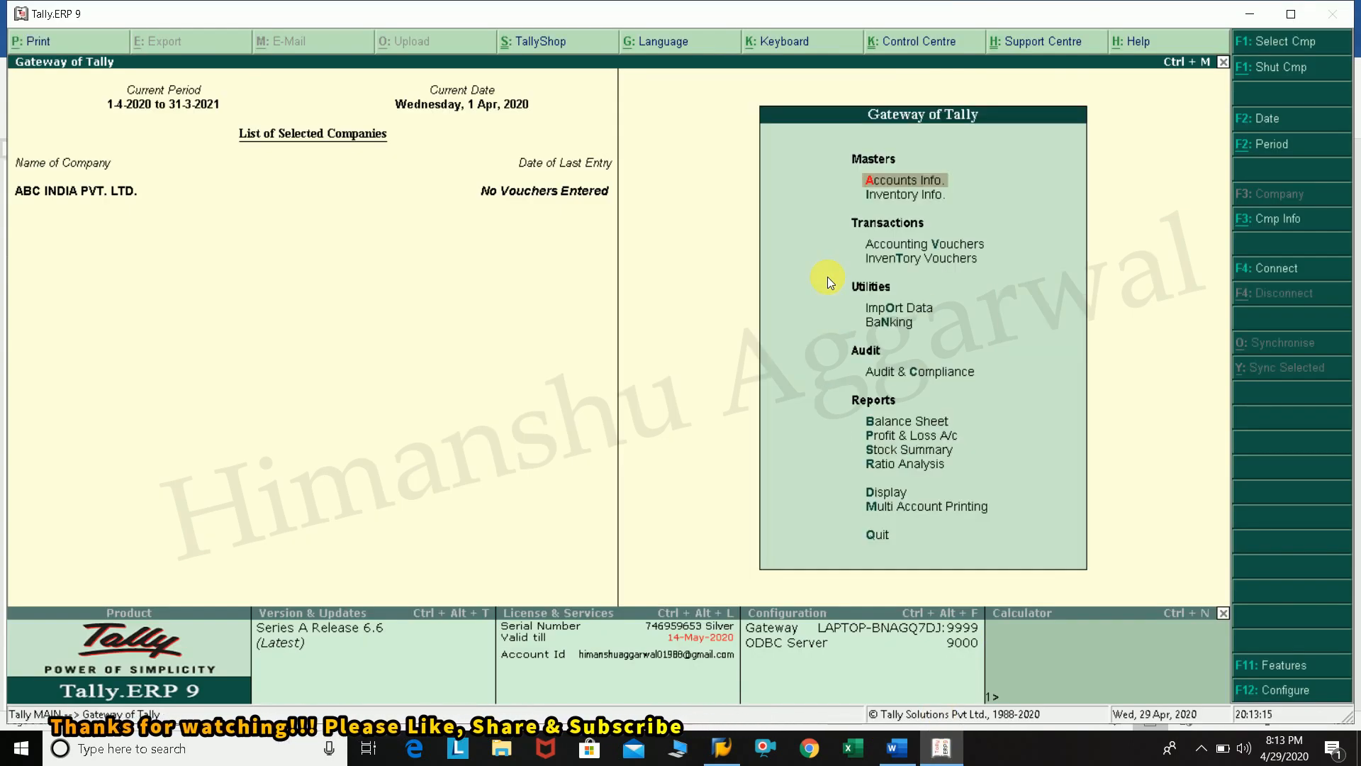